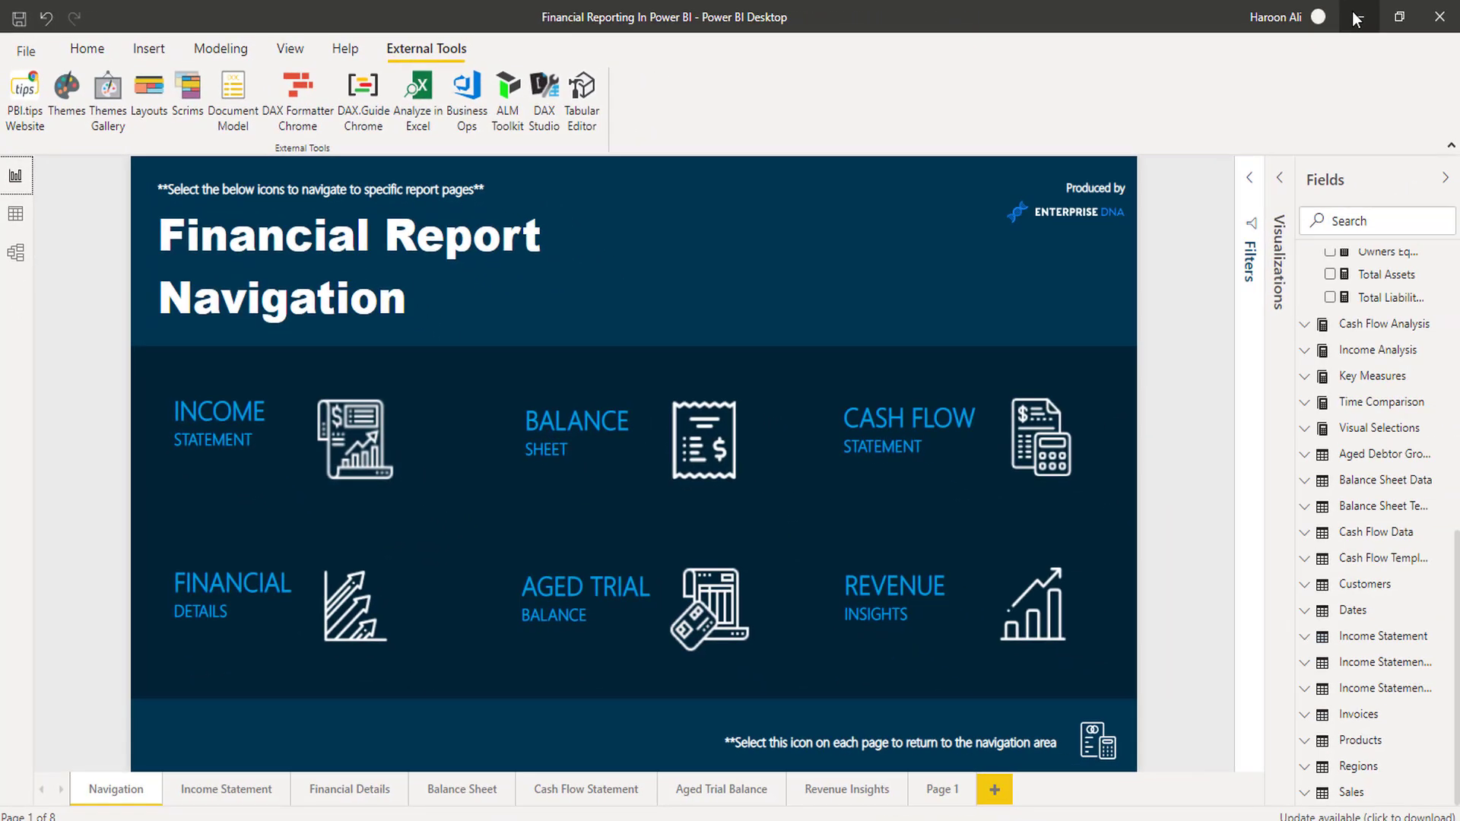
# Step: Minimize the Power BI report and the Excel workbook and switch to the Chrome window with the Data-Marc blog
pyautogui.click(1355, 15)
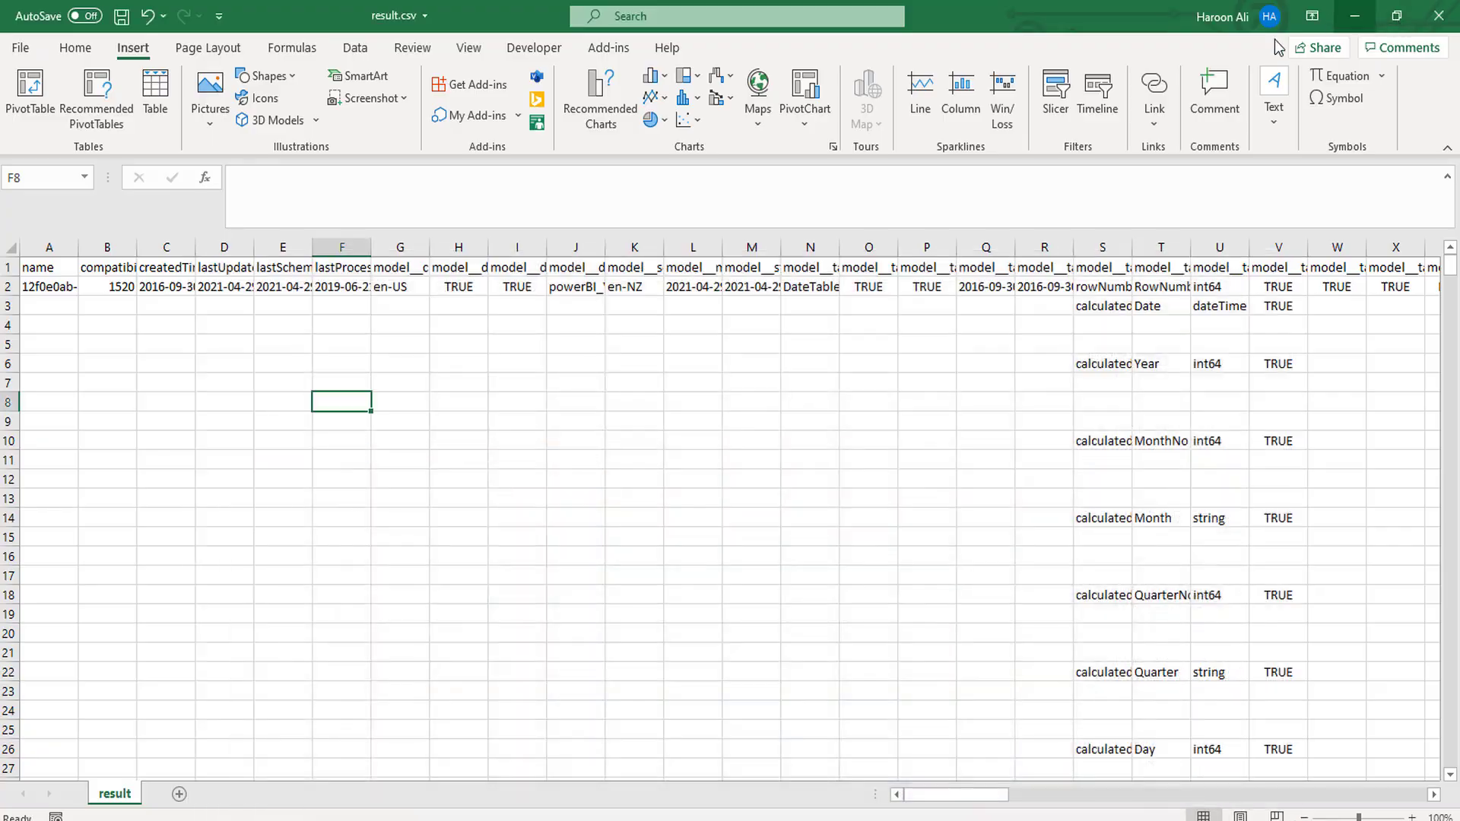
pyautogui.click(1355, 17)
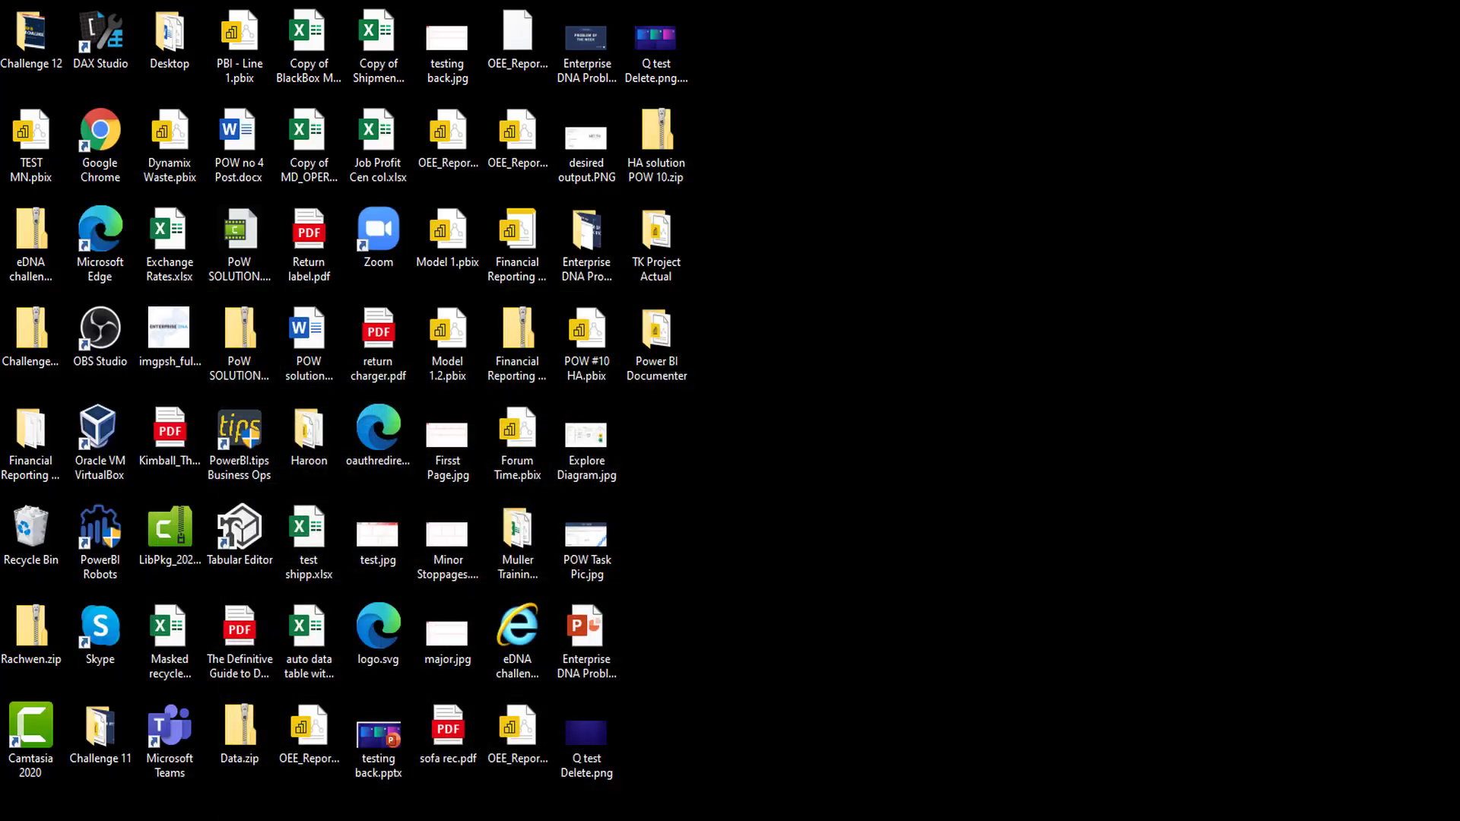
pyautogui.click(222, 783)
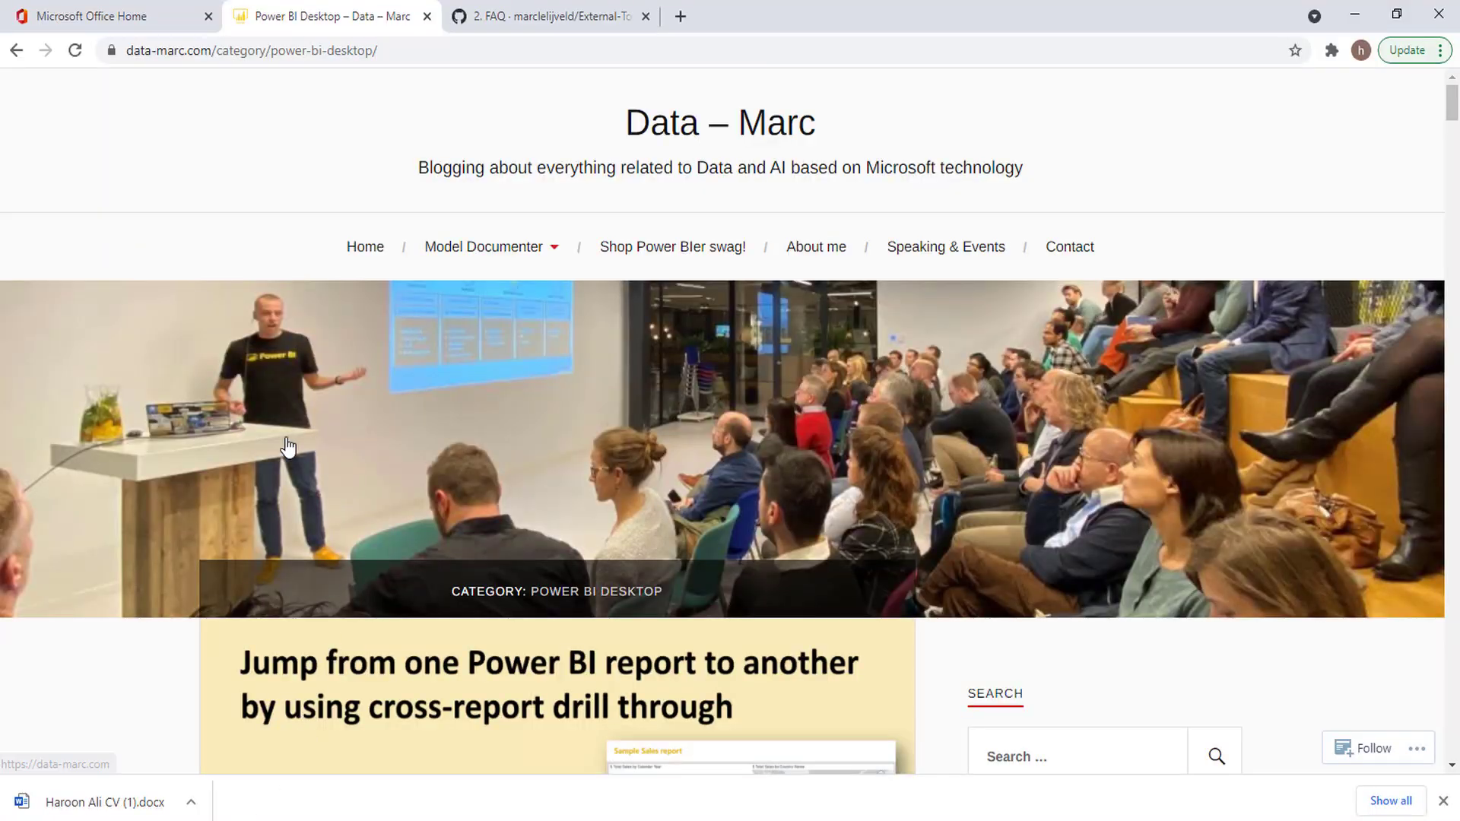
# Step: Look through the posts in the blog's Power BI Desktop category and check the Model Documenter pages on offer
pyautogui.scroll(-6, 304, 470)
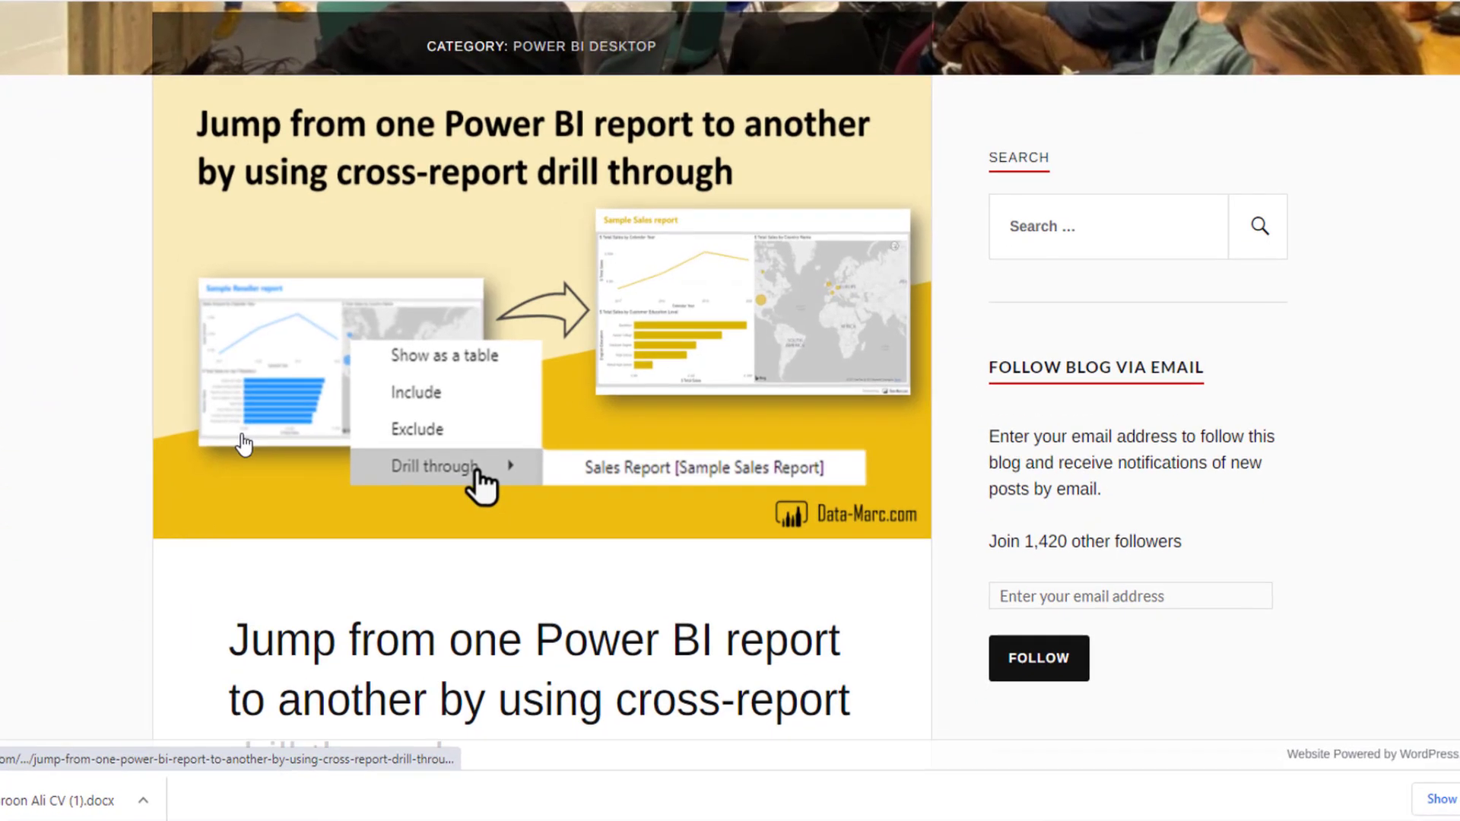
pyautogui.scroll(-6, 251, 448)
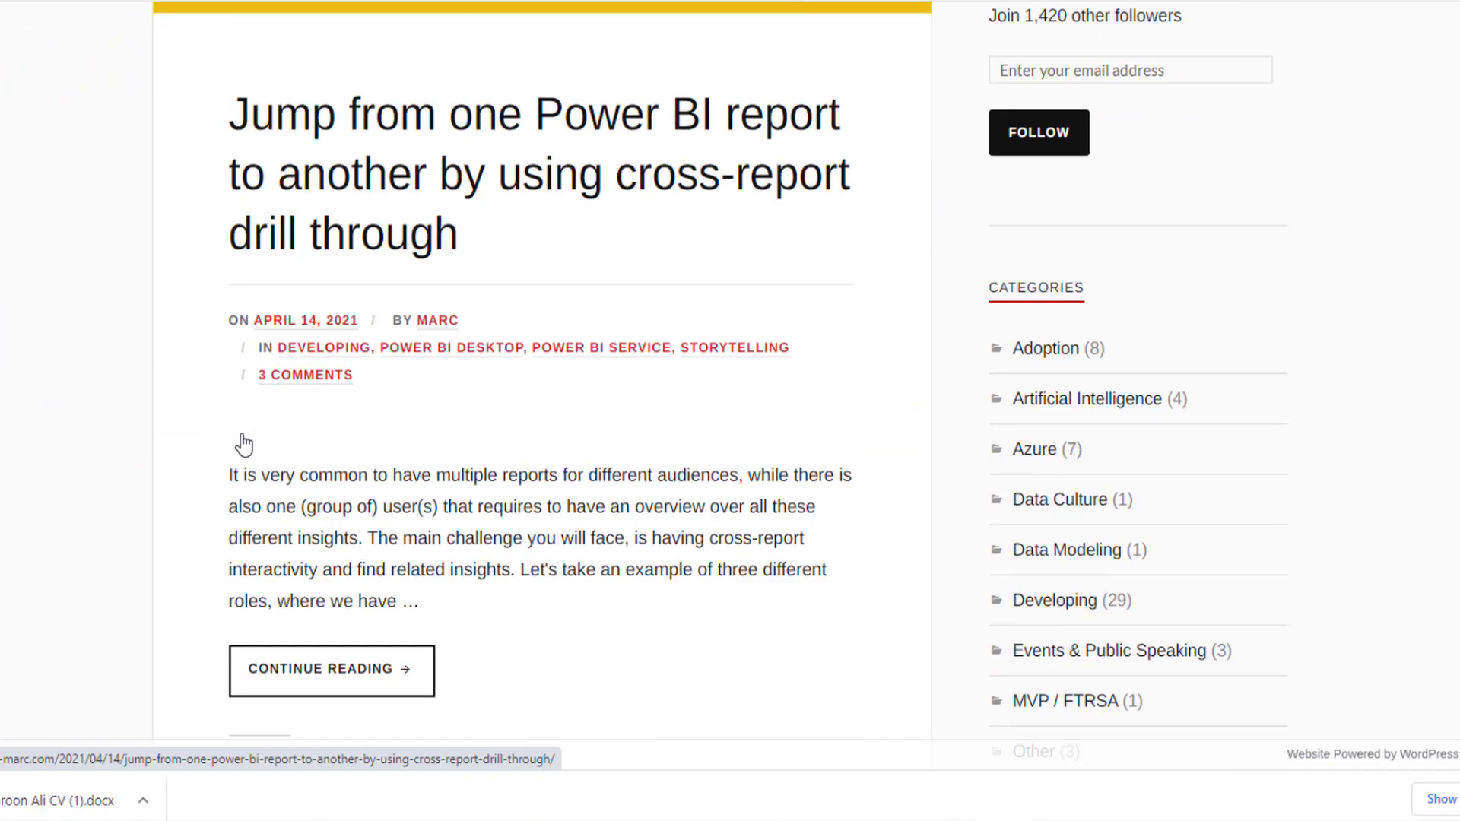
pyautogui.scroll(-12, 243, 444)
pyautogui.scroll(-2, 267, 449)
pyautogui.scroll(20, 244, 540)
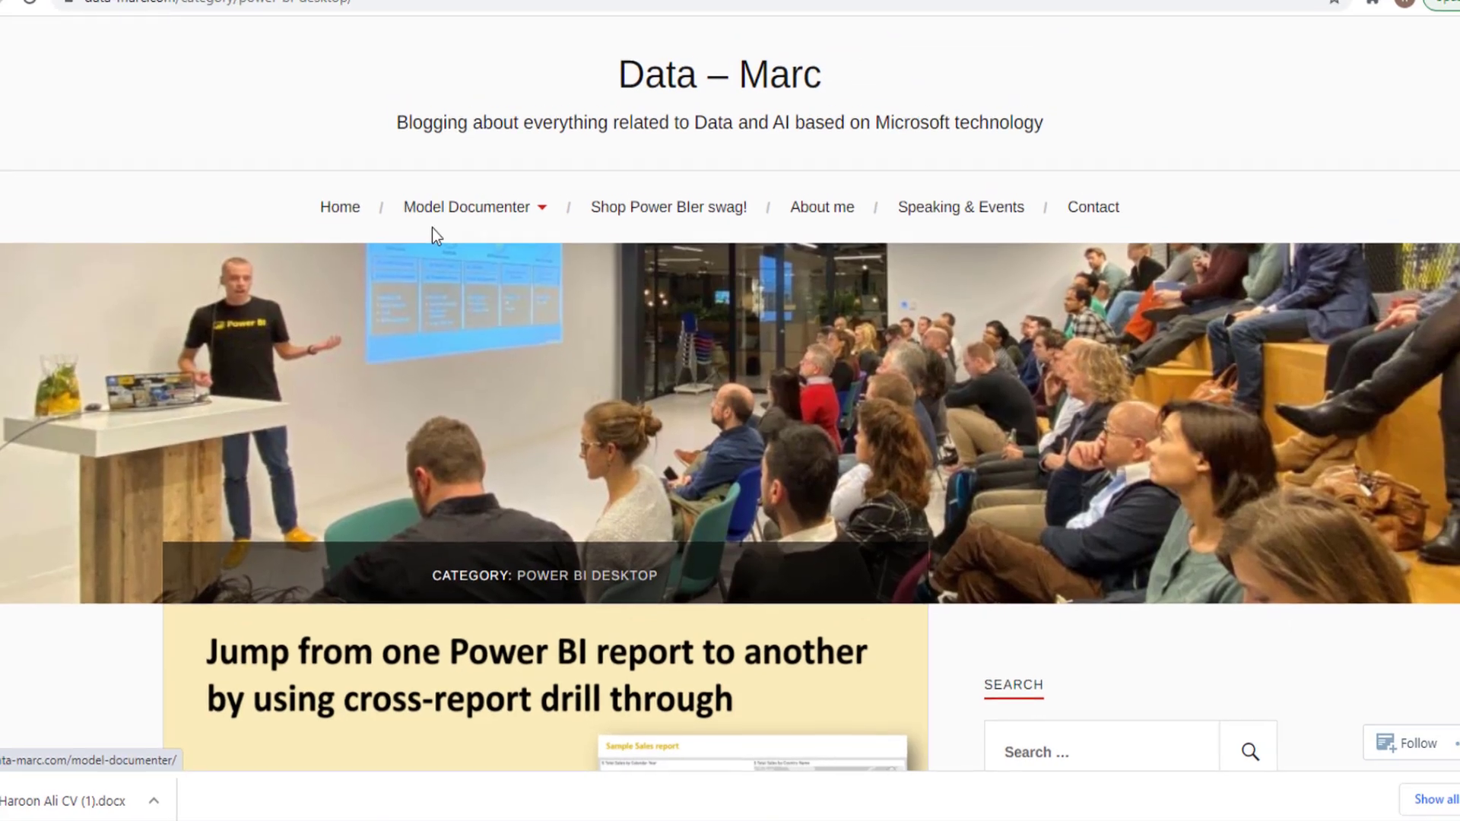
pyautogui.moveTo(446, 187)
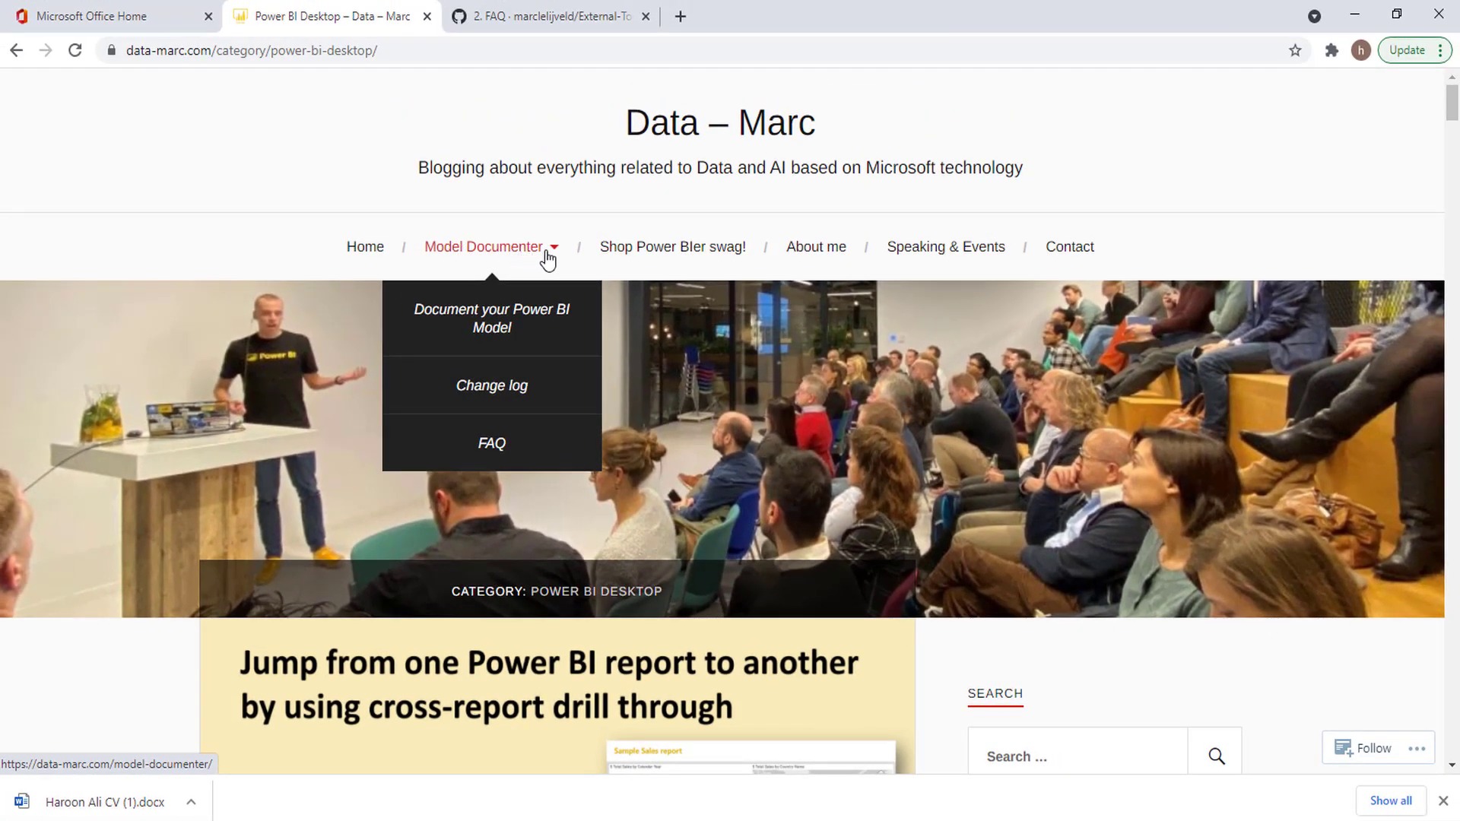
# Step: View the FAQ wiki page of the External-Tools-Model-Documentation repository on GitHub from its beginning
pyautogui.click(537, 14)
pyautogui.scroll(20, 445, 363)
pyautogui.scroll(5, 377, 449)
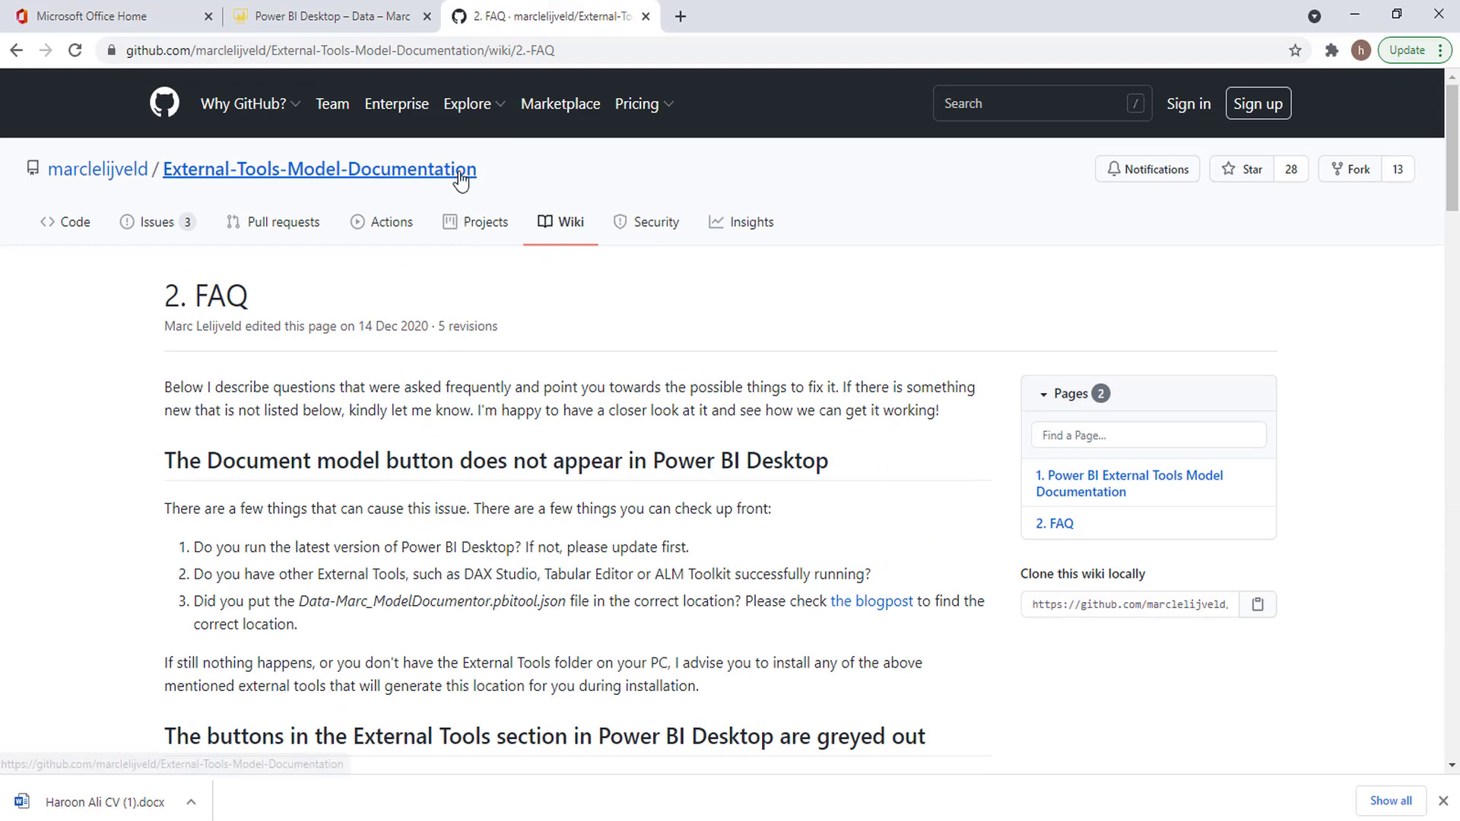
# Step: Return to the Data-Marc blog and open the Document your Power BI Model article
pyautogui.click(326, 21)
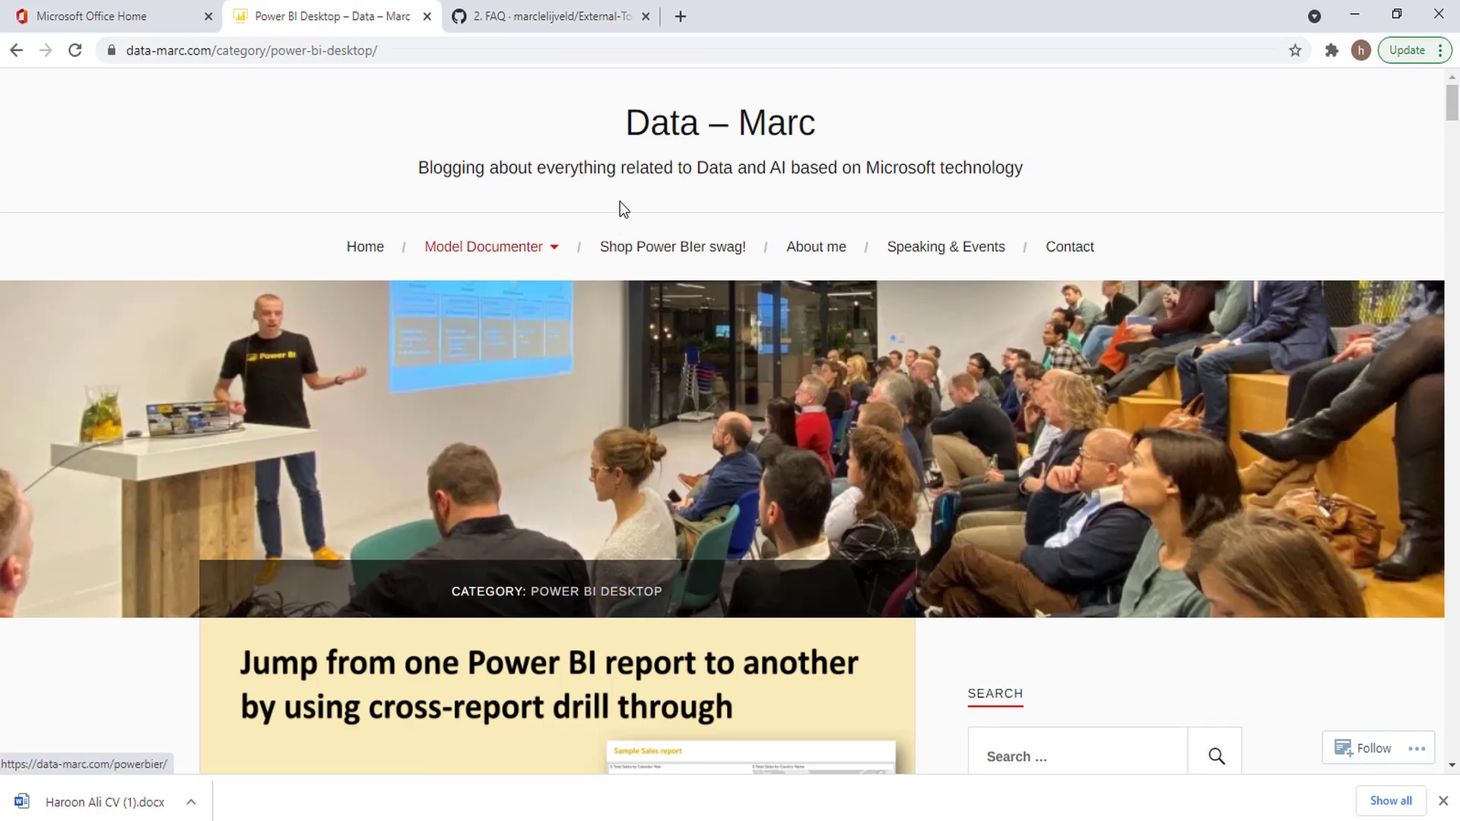
pyautogui.moveTo(502, 267)
pyautogui.click(490, 310)
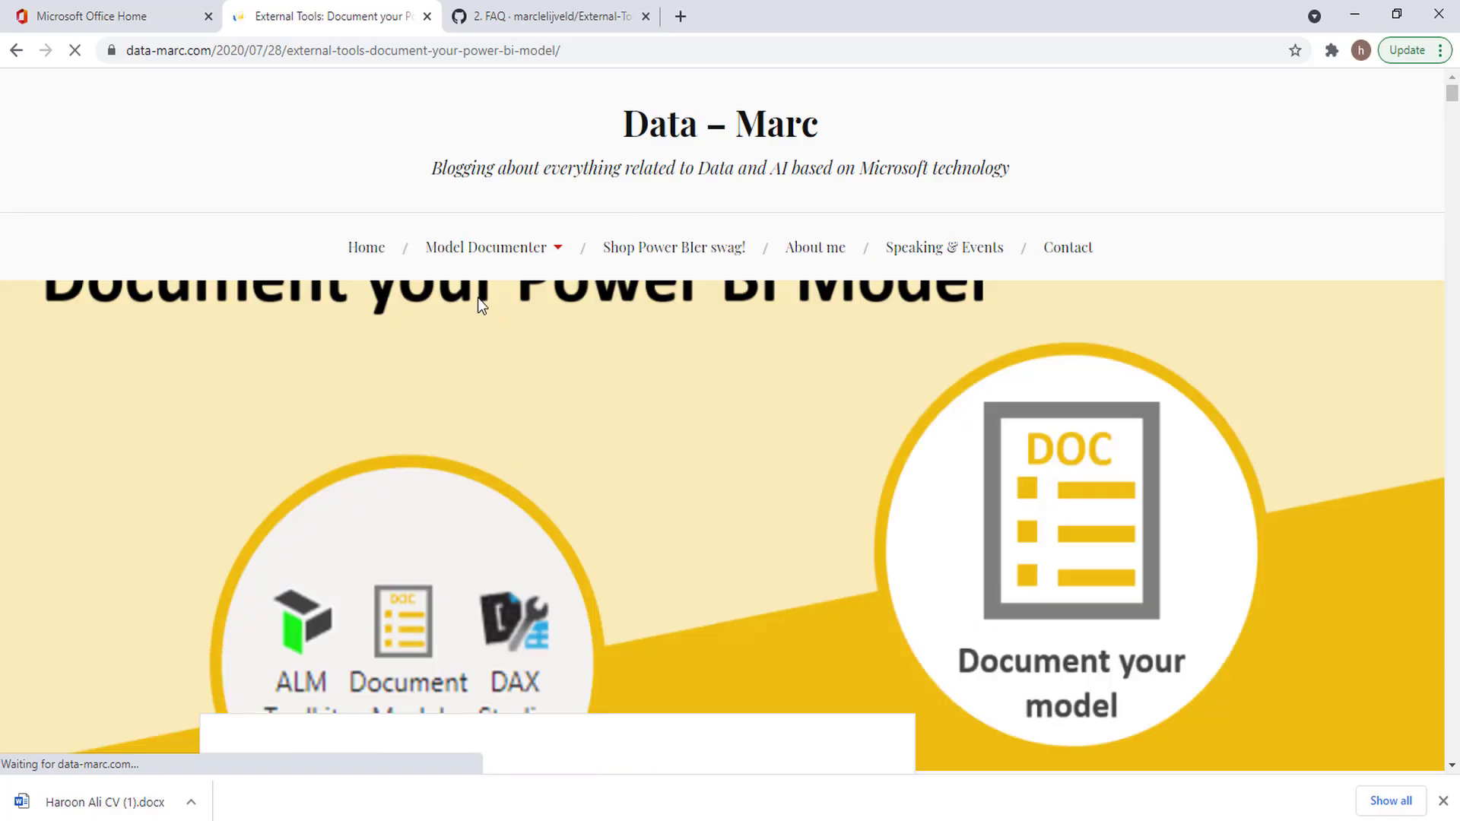
# Step: Read the article's explanation of how the external tool works, what its report contains and the integration steps for installing it
pyautogui.scroll(-10, 476, 304)
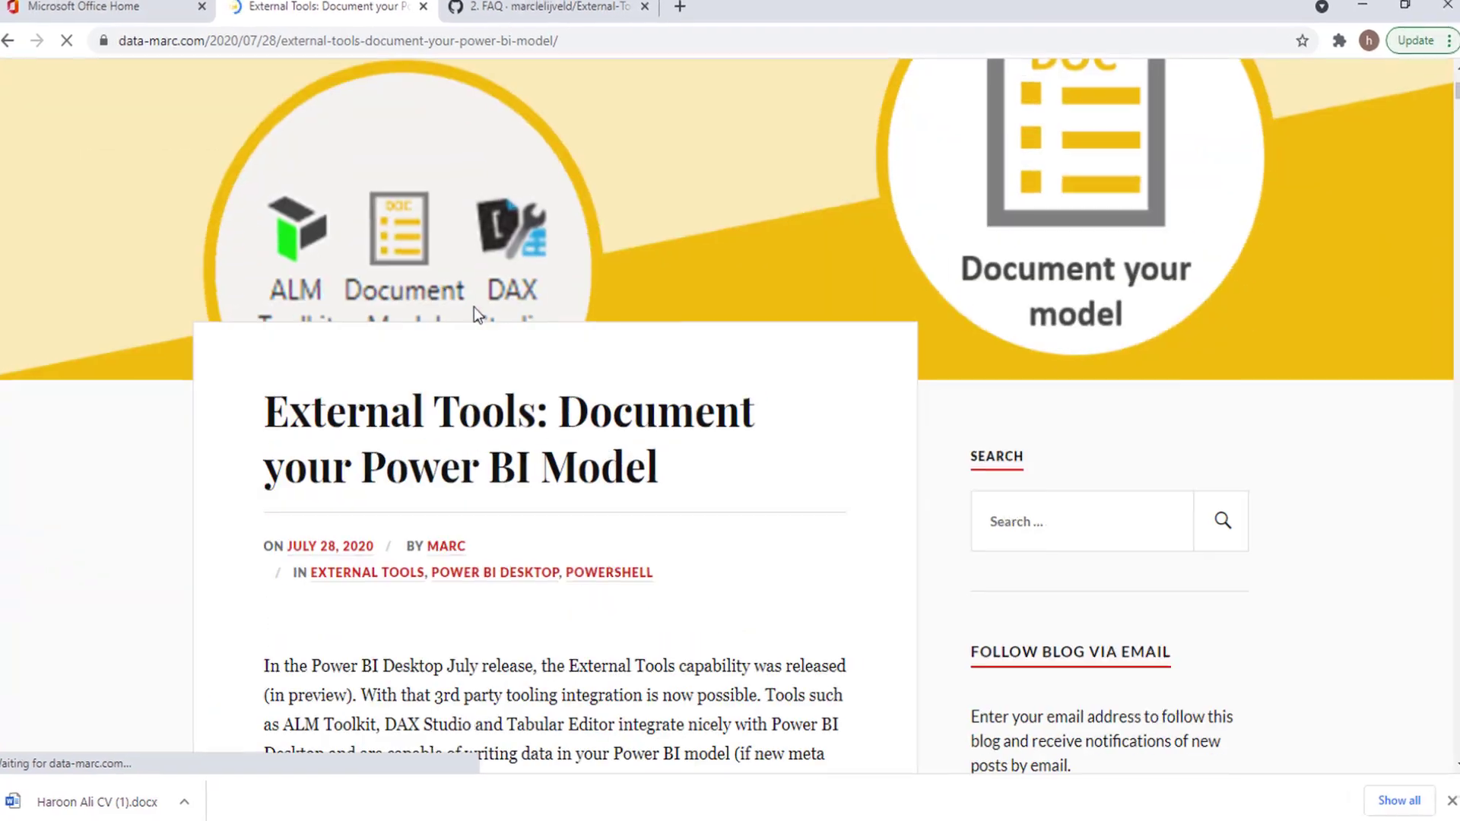
pyautogui.scroll(-15, 455, 278)
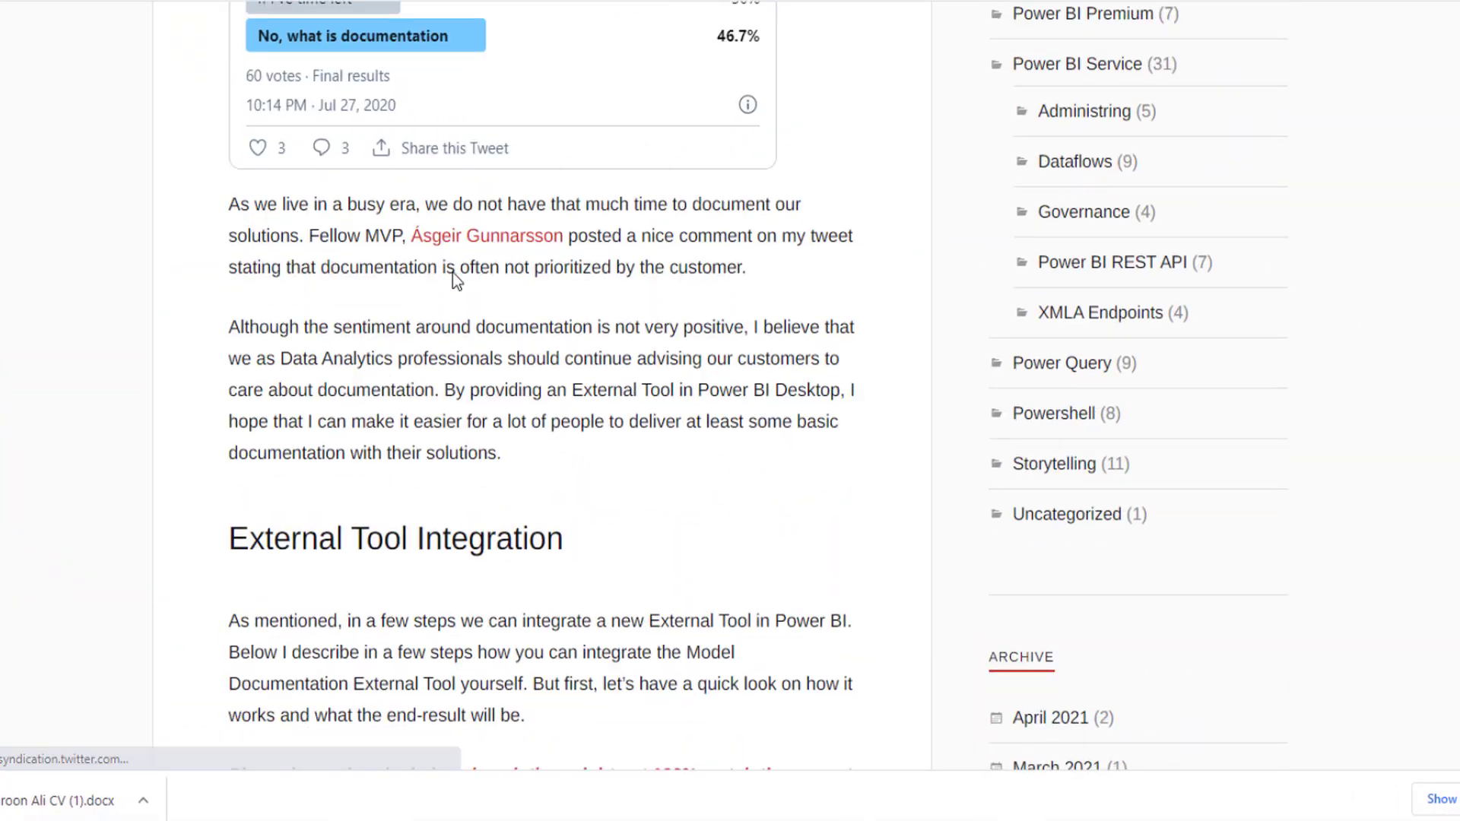
pyautogui.scroll(-12, 453, 272)
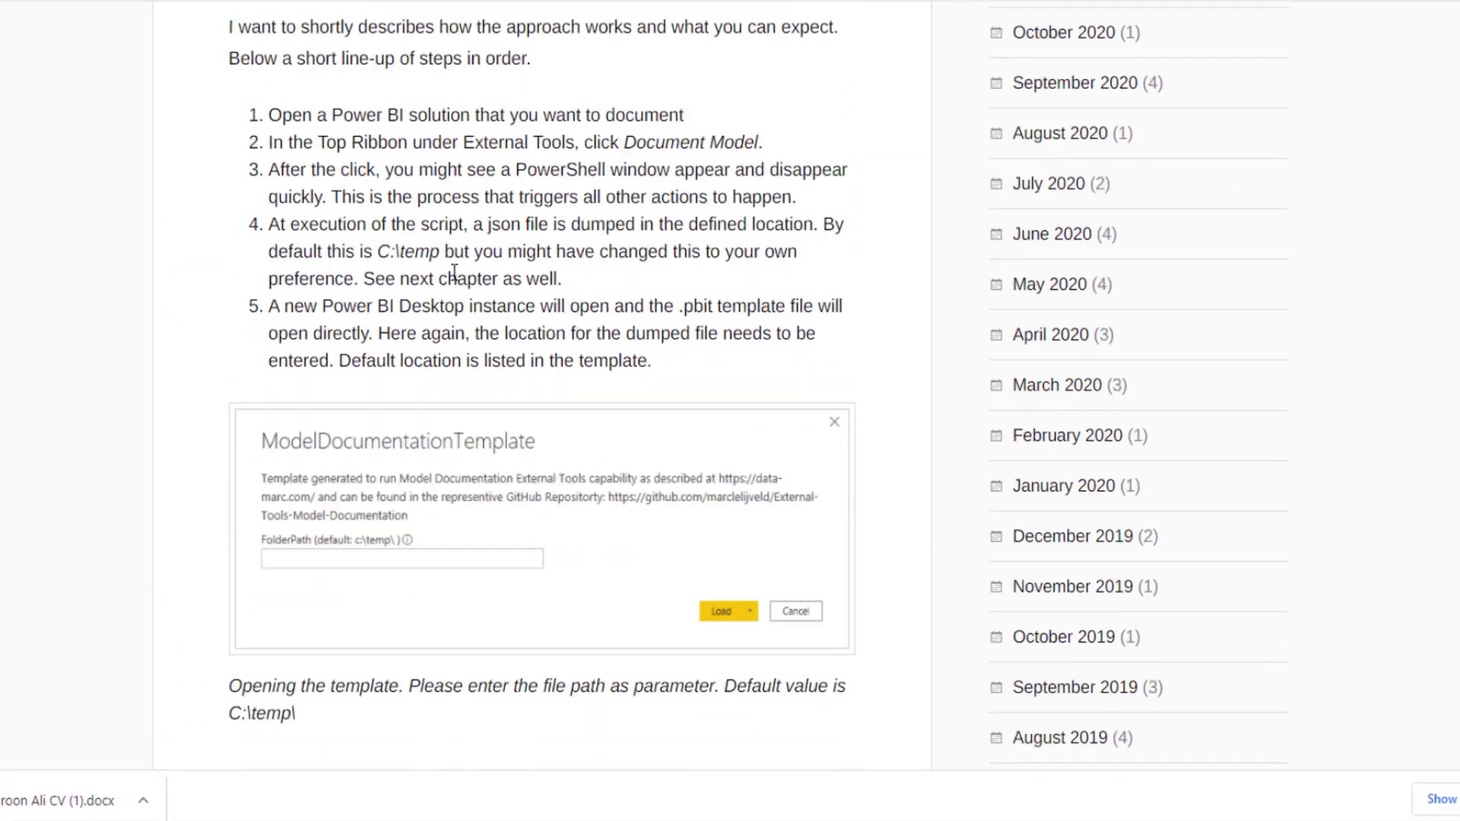
pyautogui.scroll(-12, 454, 272)
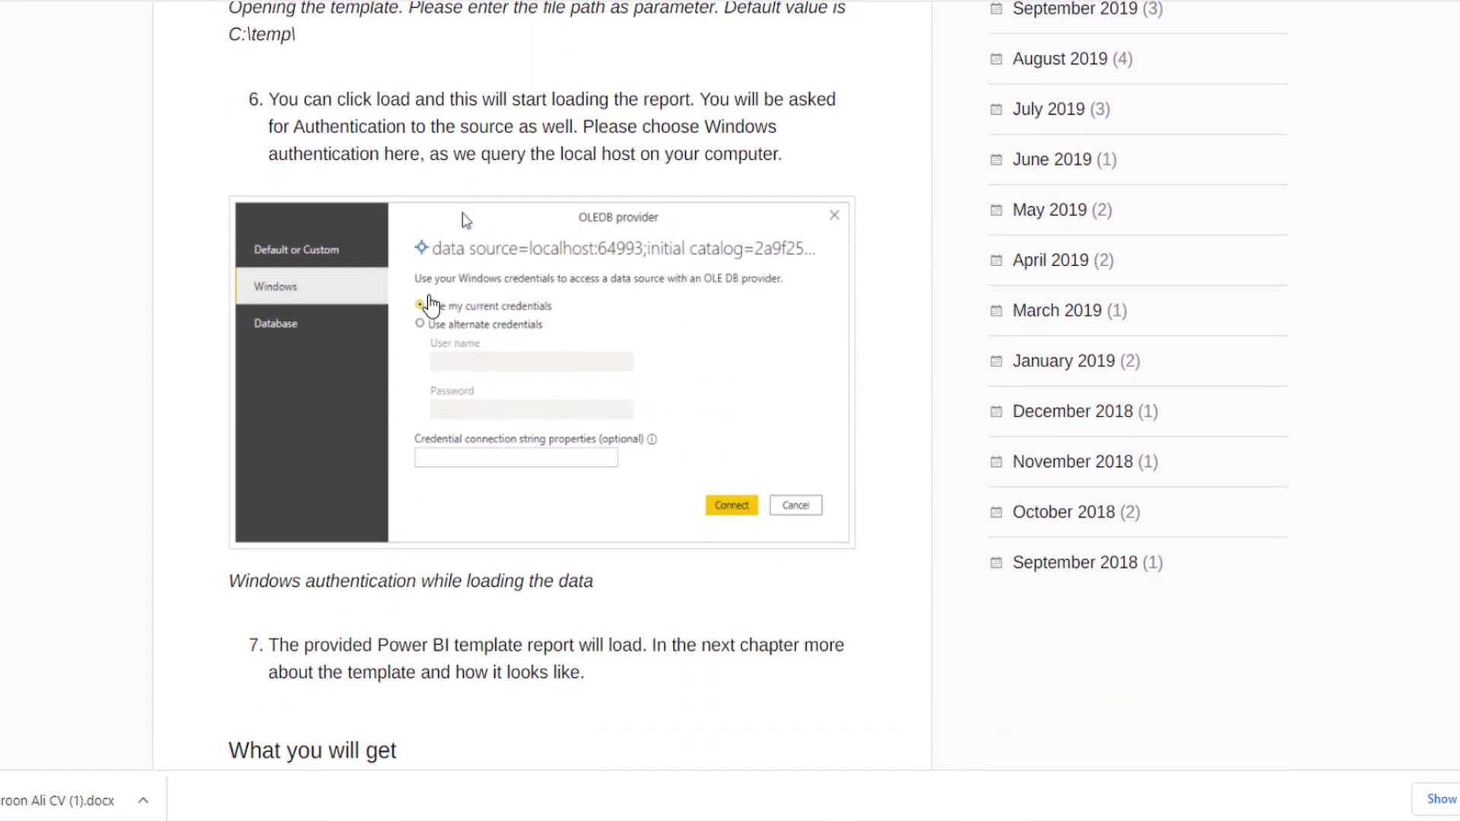
pyautogui.scroll(-13, 429, 295)
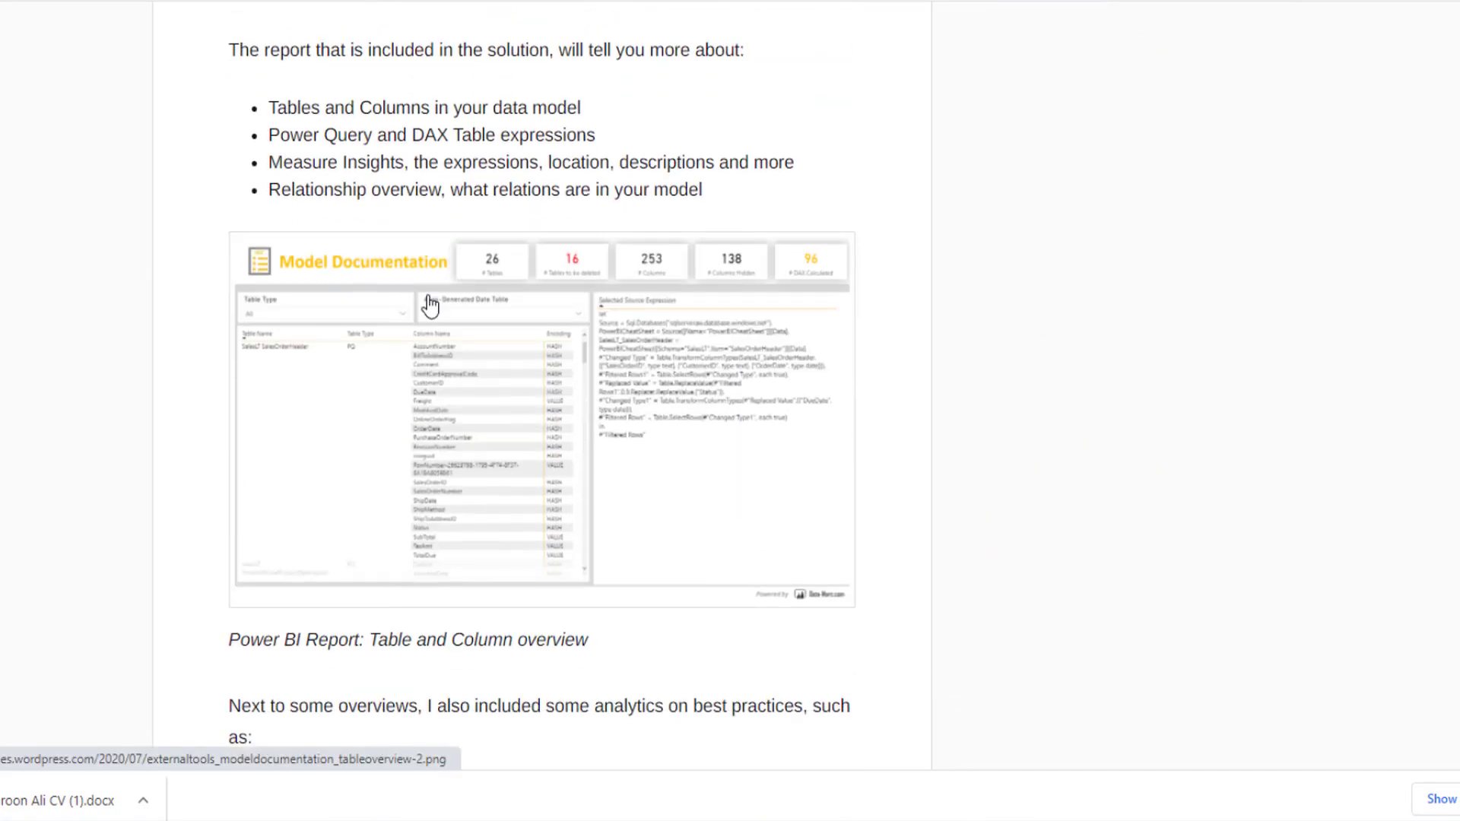
pyautogui.scroll(-2, 435, 296)
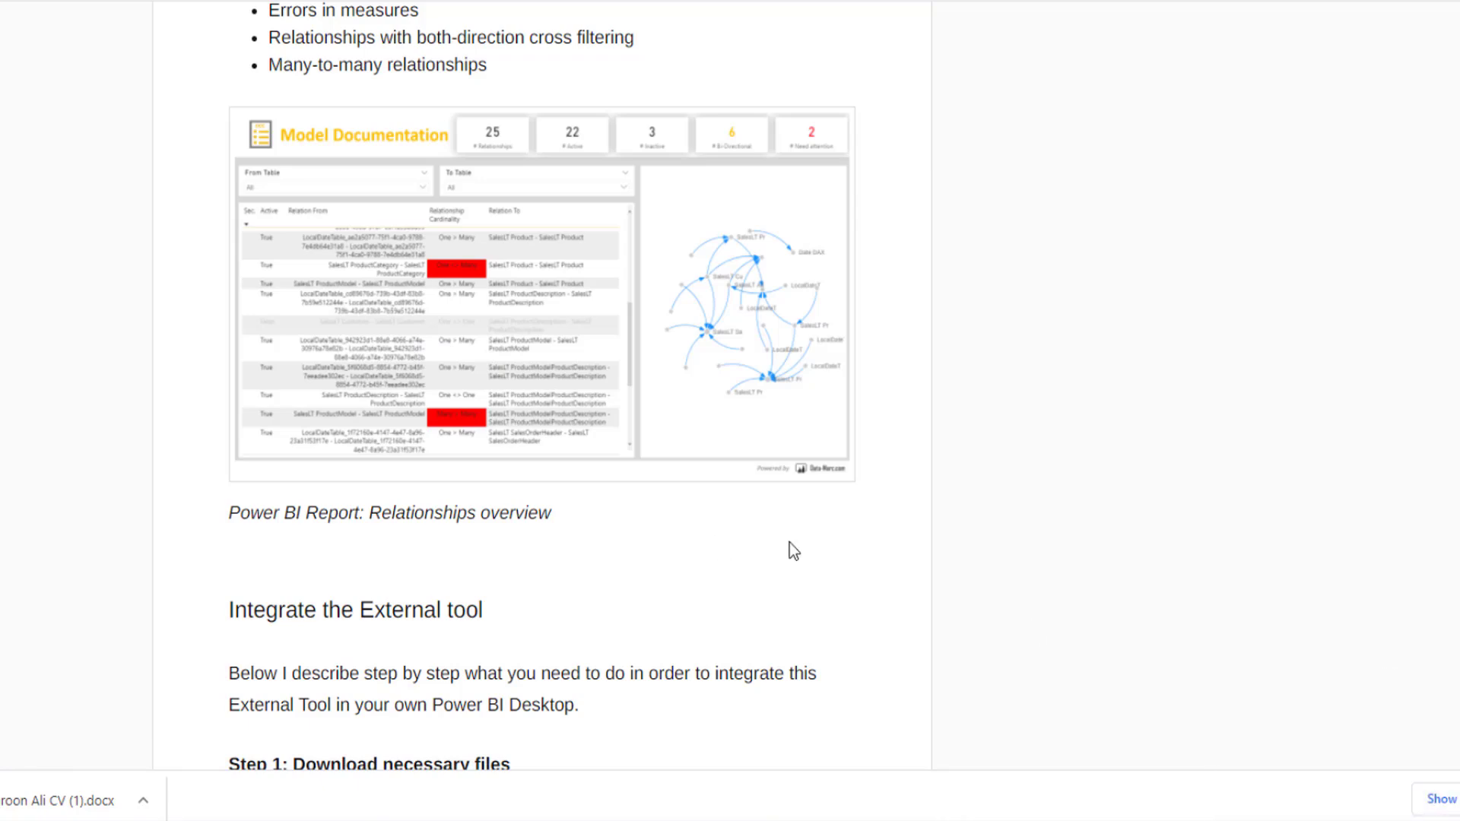
pyautogui.scroll(-10, 711, 531)
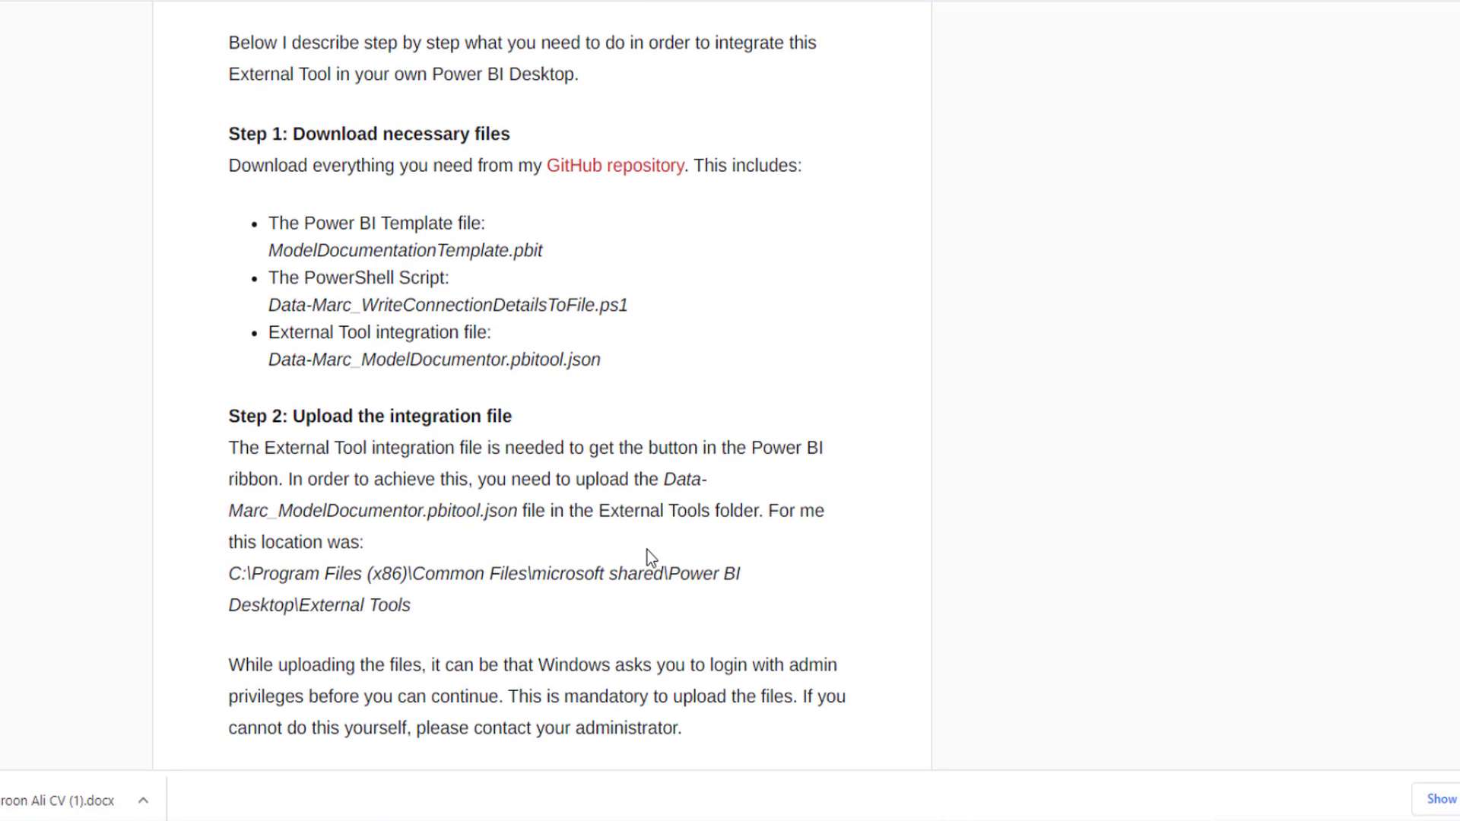
pyautogui.scroll(-9, 621, 584)
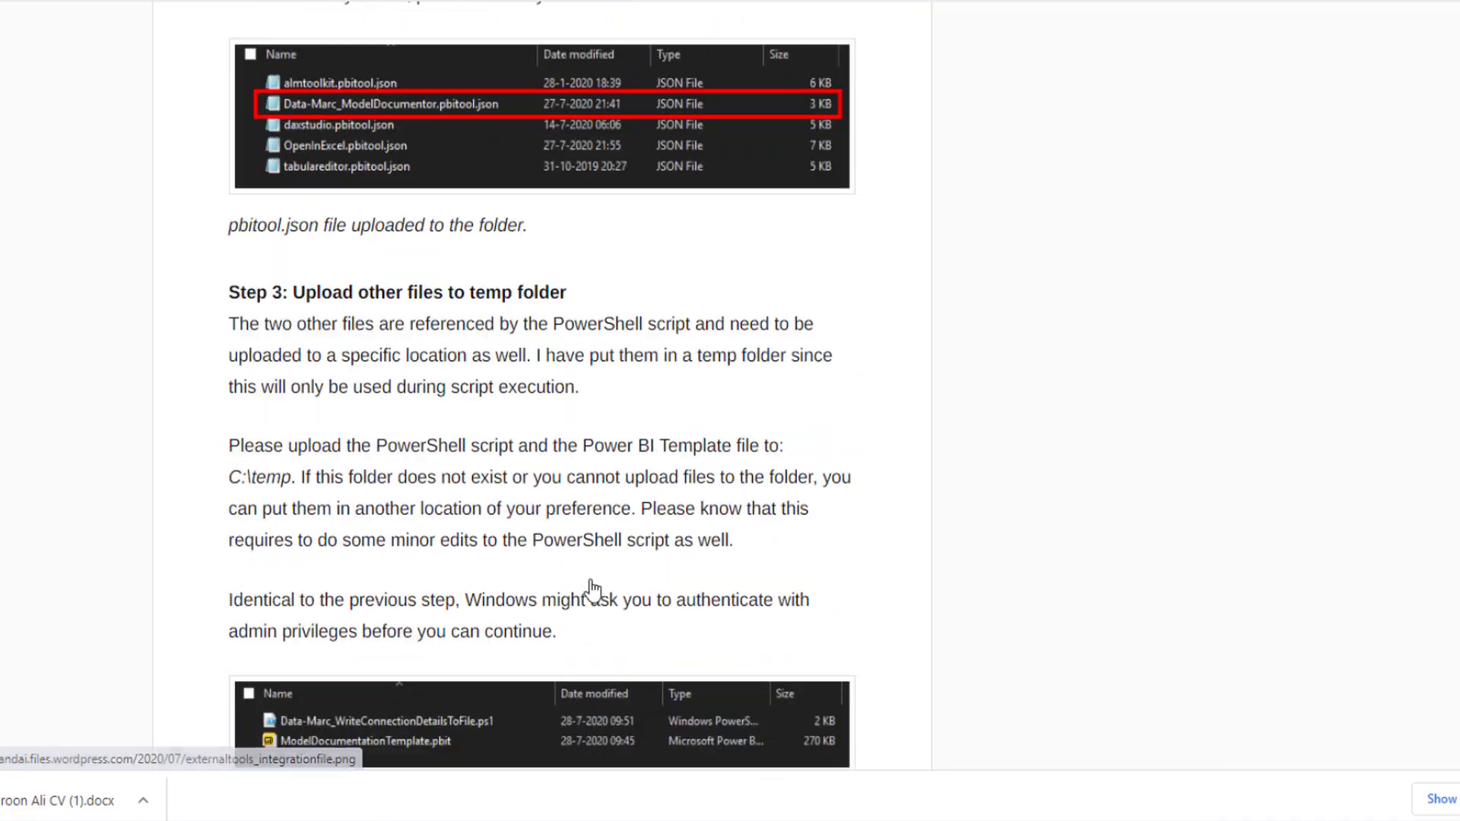
pyautogui.scroll(-5, 591, 582)
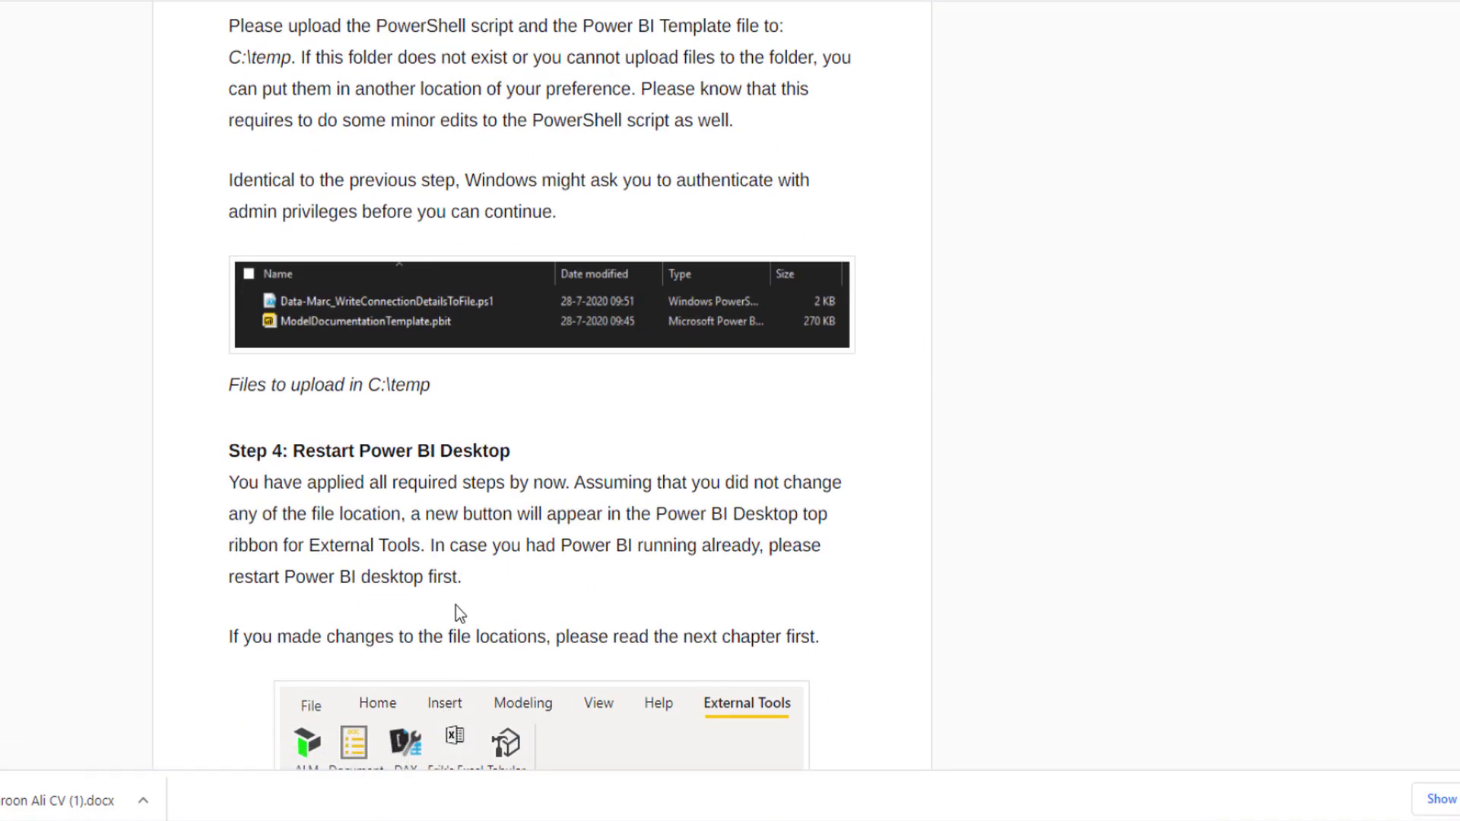
pyautogui.scroll(-5, 340, 575)
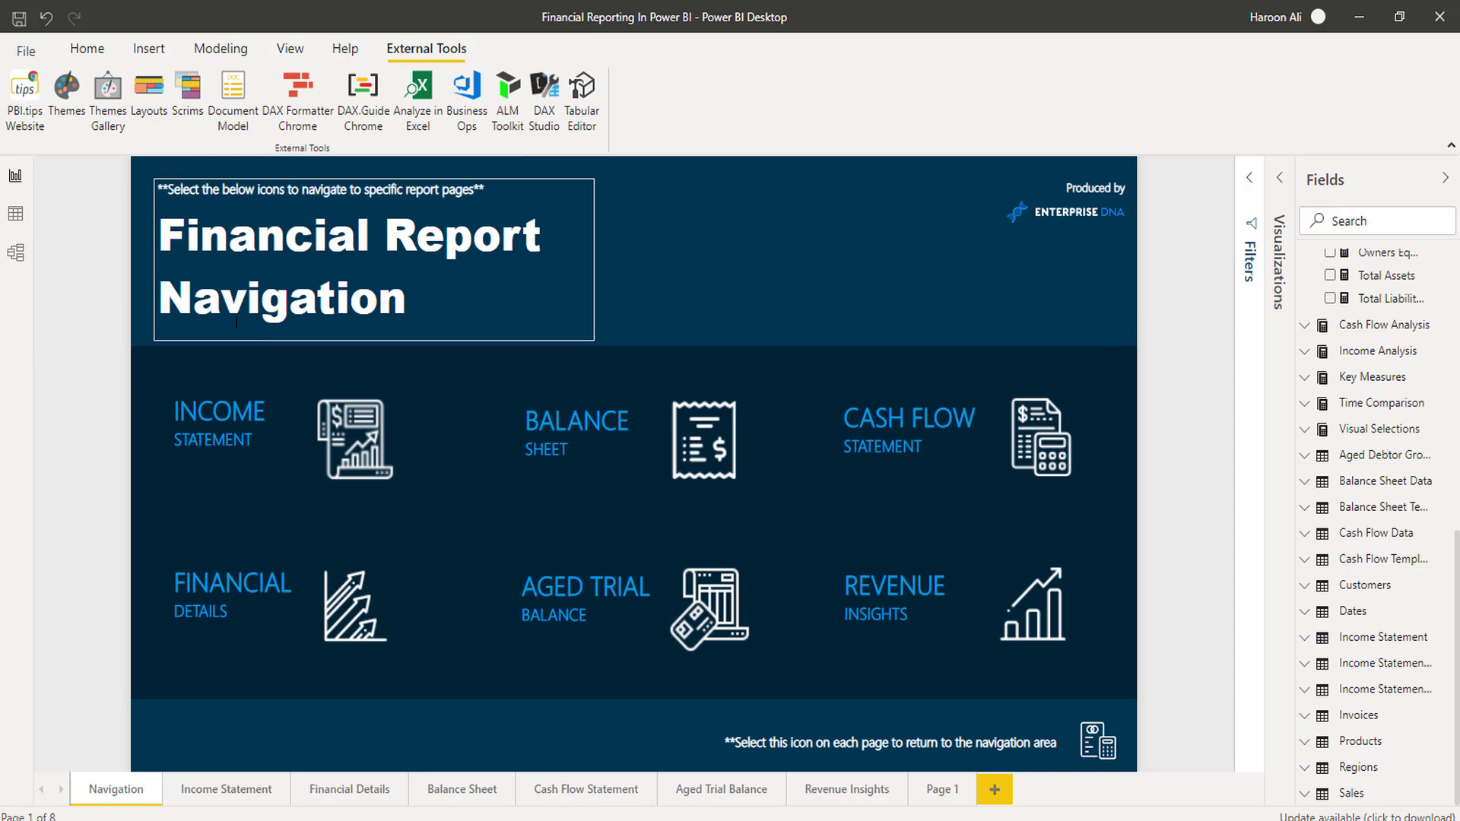
# Step: Switch to the Financial Reporting report in Power BI Desktop and run the Document Model external tool on it
pyautogui.click(93, 235)
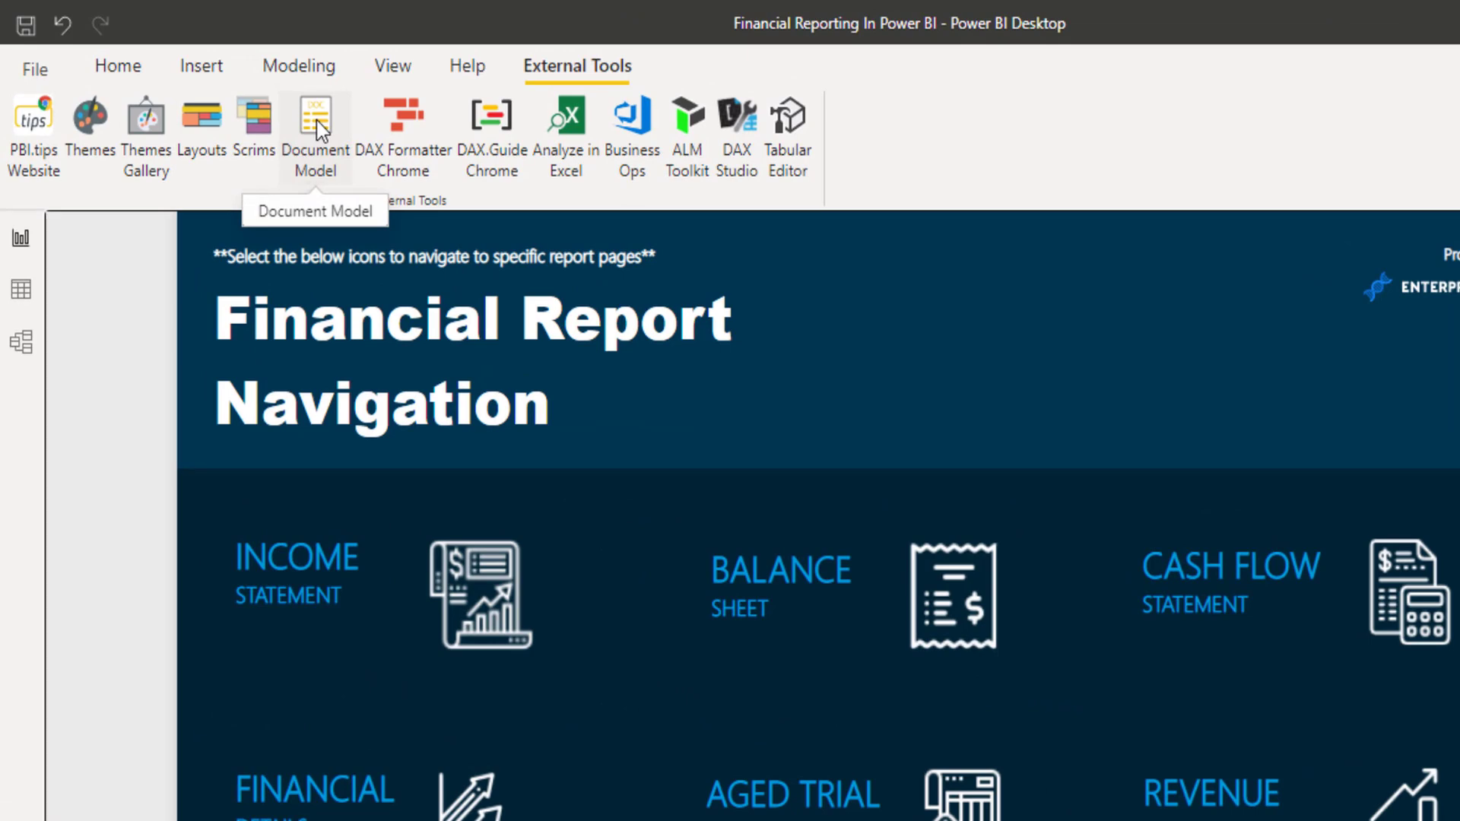
pyautogui.click(316, 120)
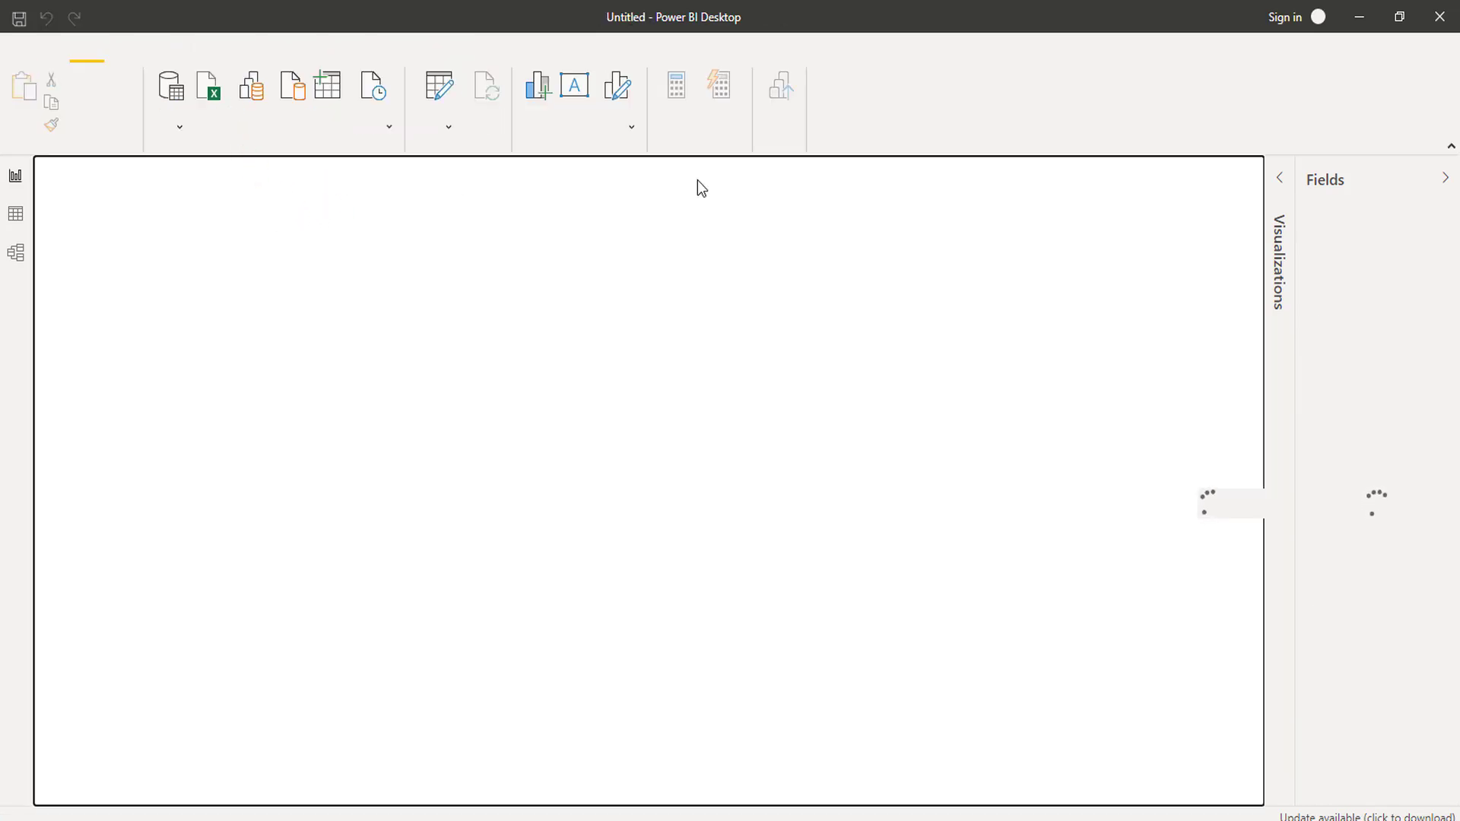
pyautogui.click(876, 532)
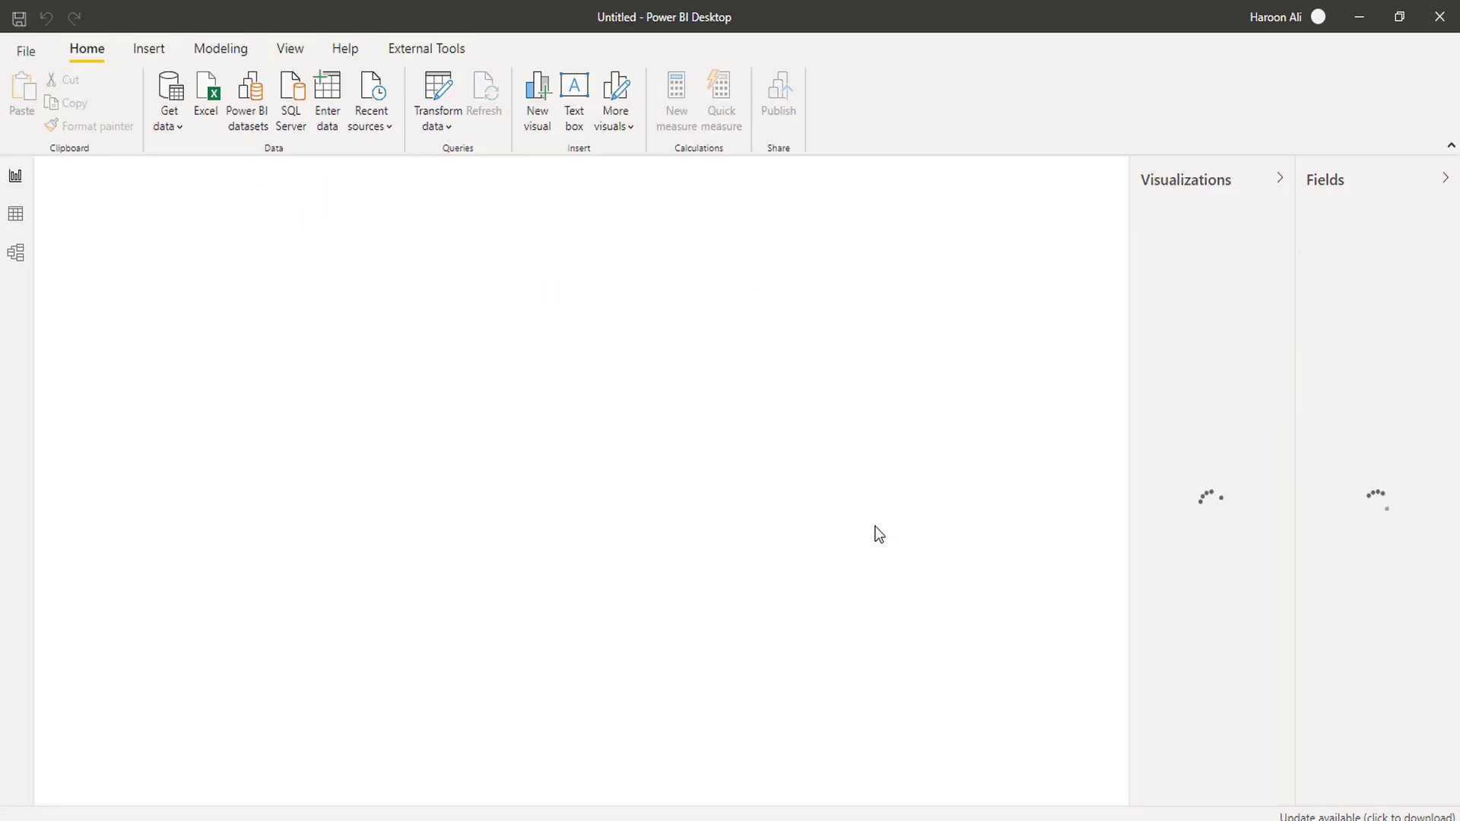
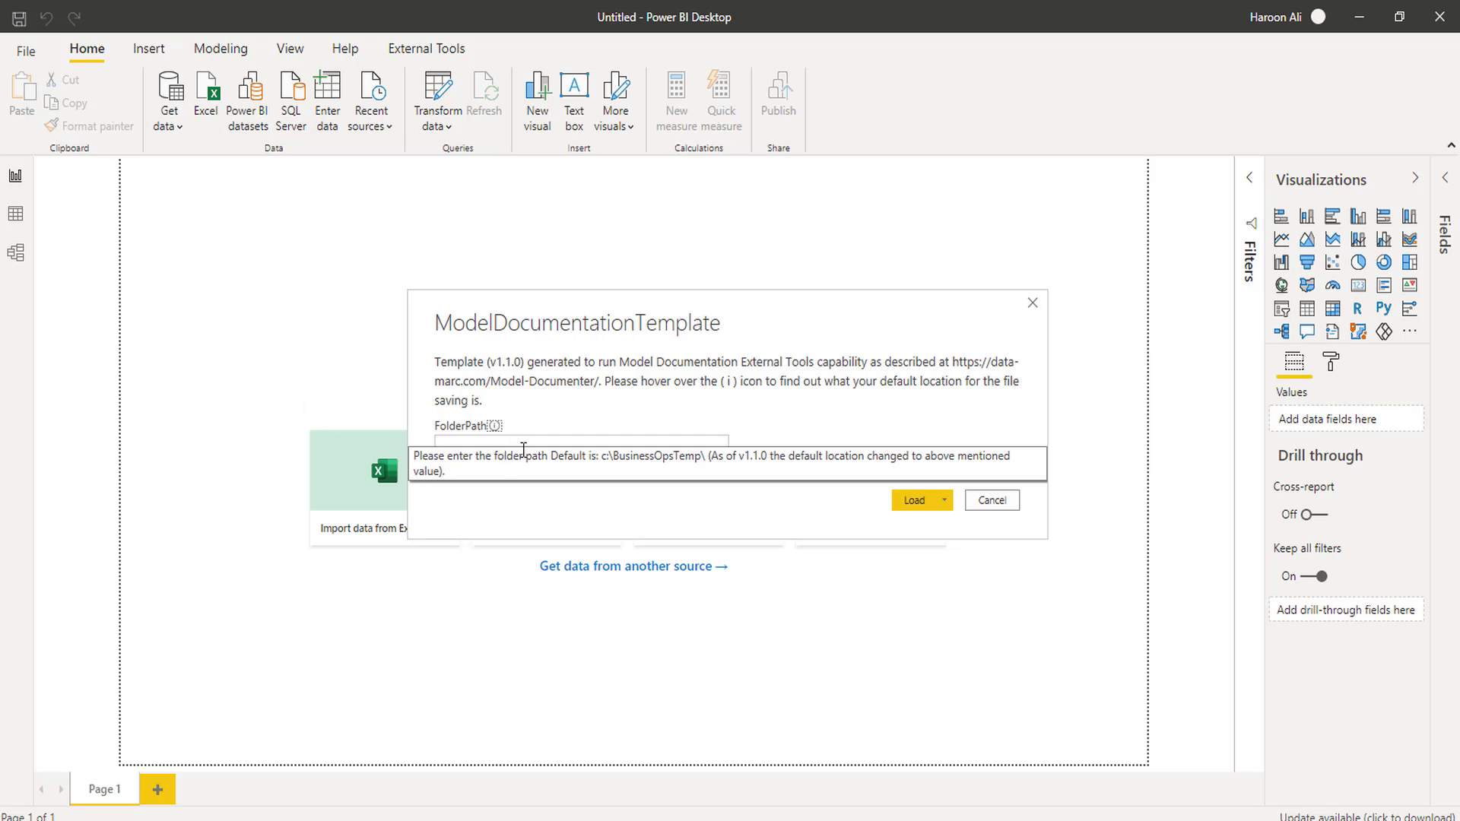
# Step: Set the ModelDocumentationTemplate folder path to C:\BusinessOpsTemp and load the template
pyautogui.click(538, 446)
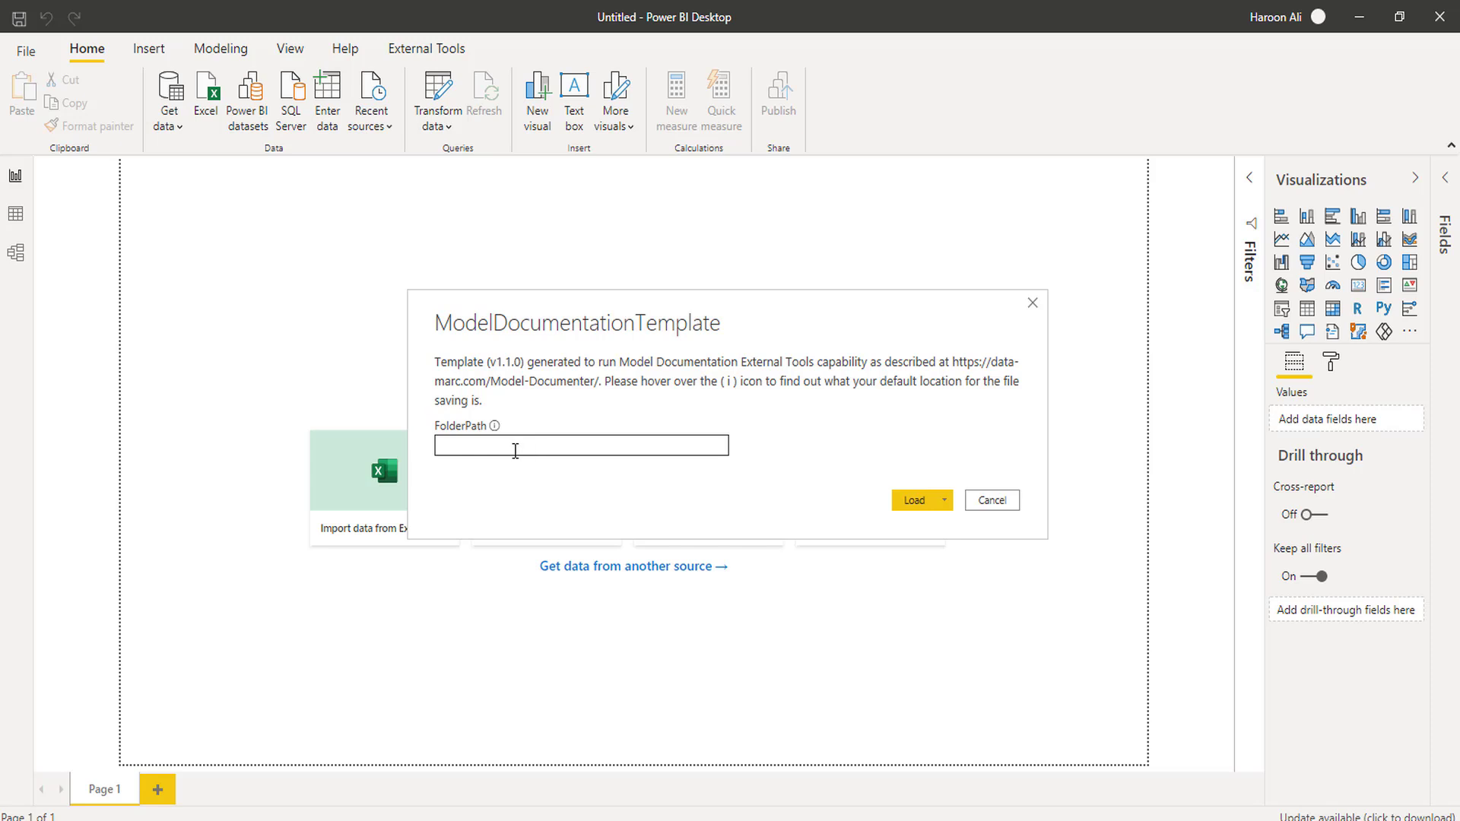
pyautogui.write('C:\\BusinessOpsTemp')
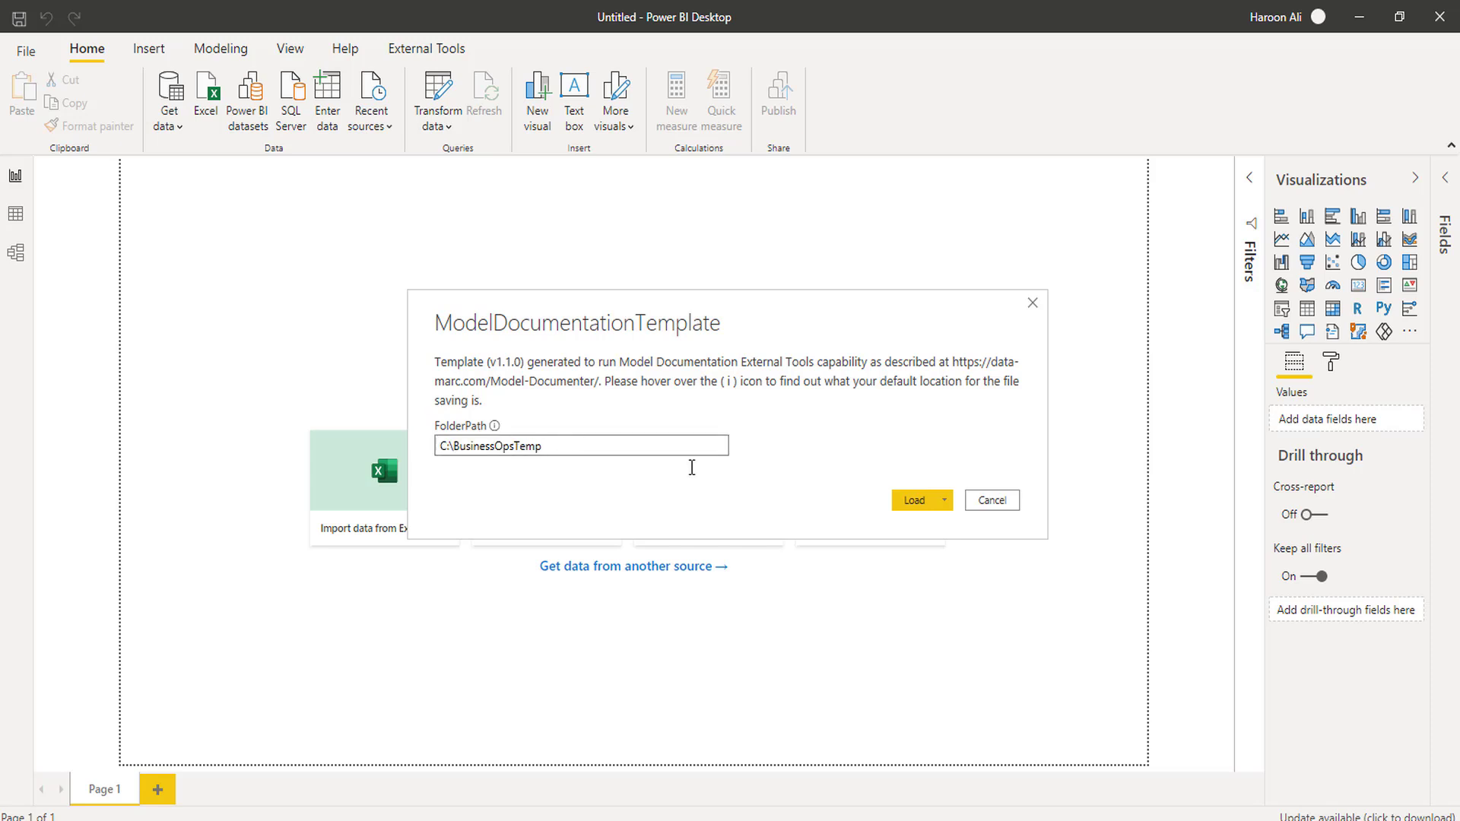
pyautogui.click(915, 501)
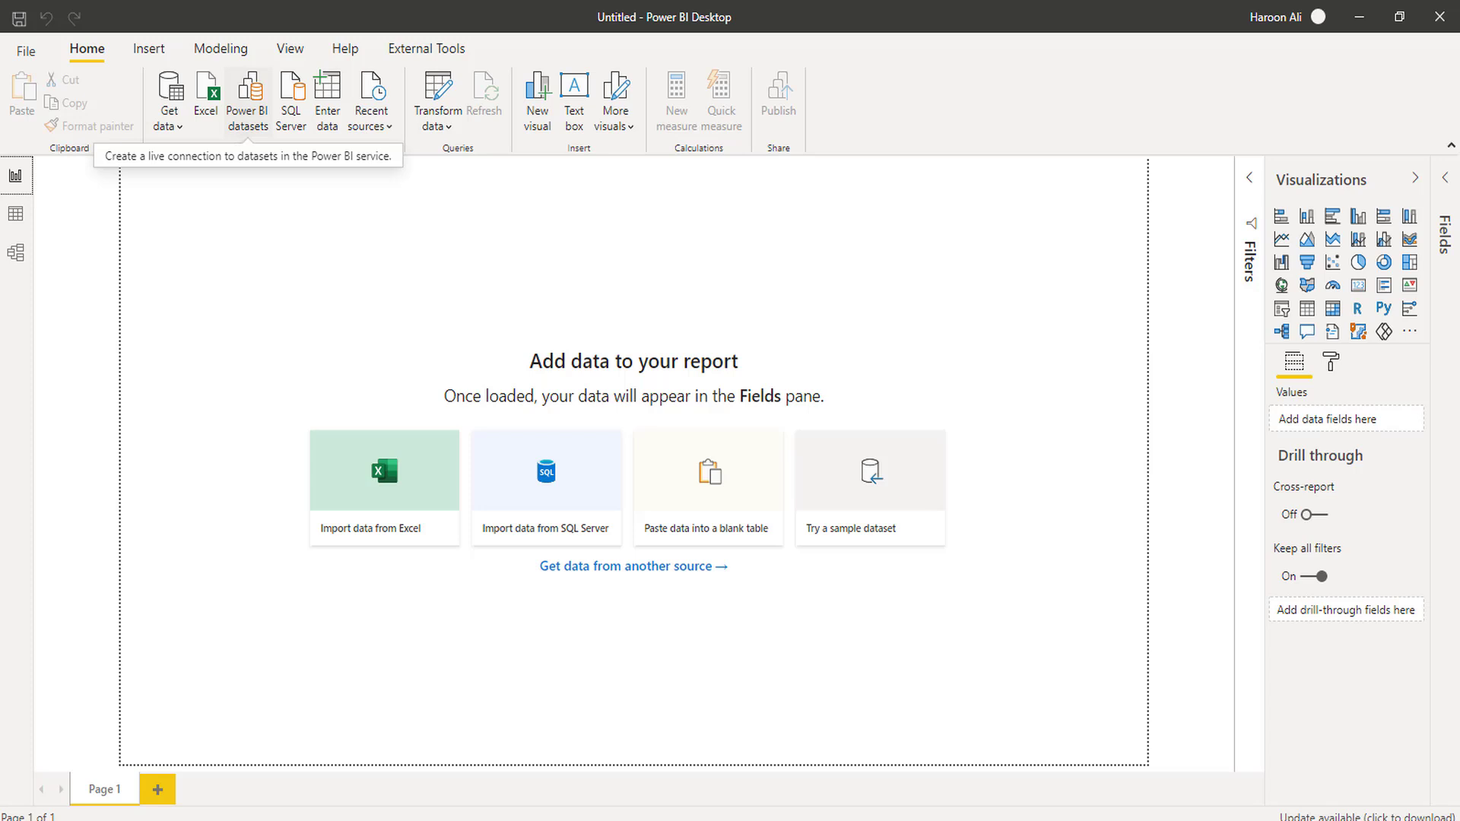
# Step: Open the Table / Column Structure page and review the listed tables, their columns and the tables-to-be-deleted card
pyautogui.moveTo(646, 817)
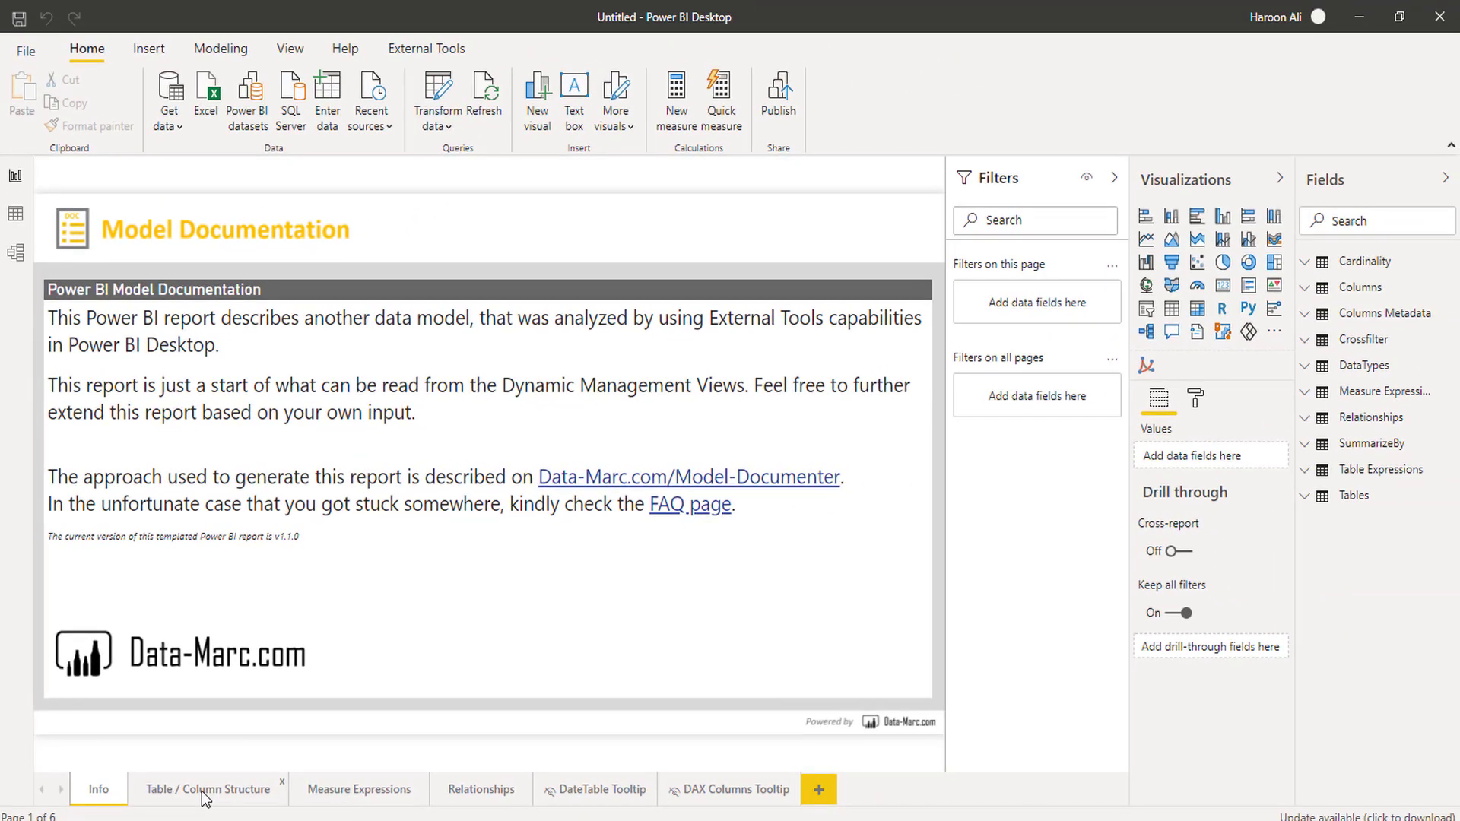
pyautogui.click(203, 791)
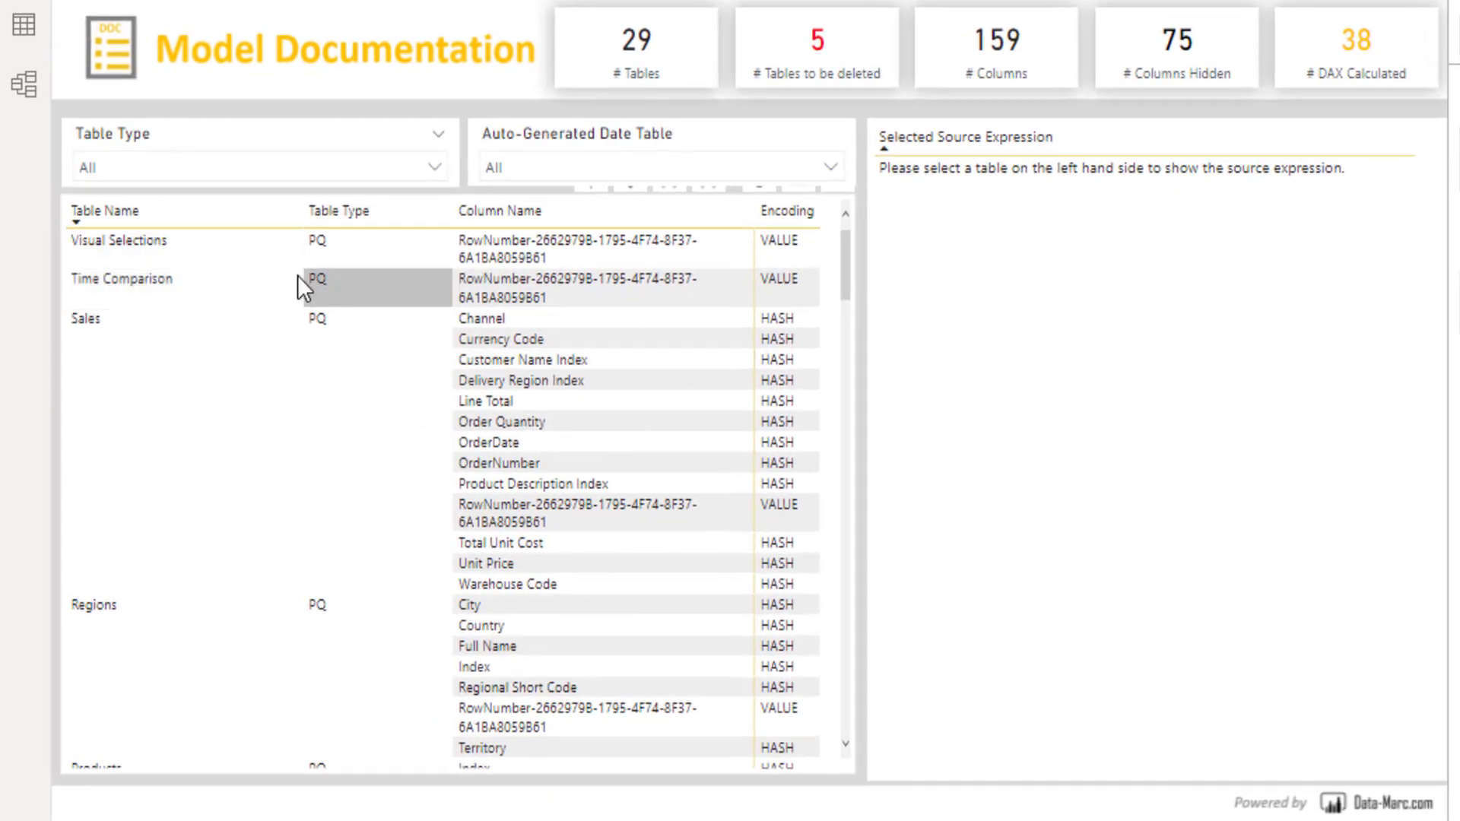
pyautogui.scroll(-5, 283, 464)
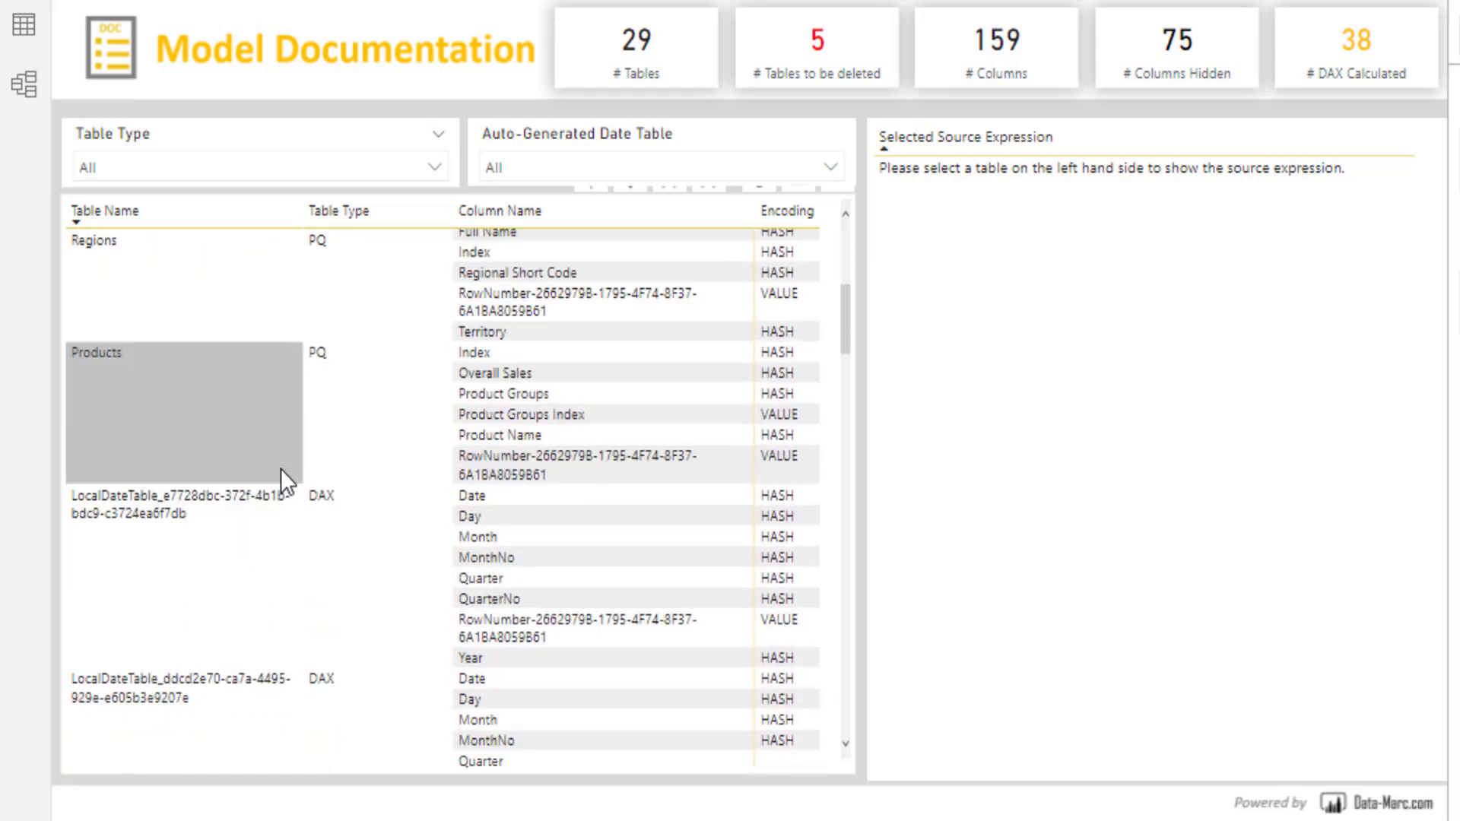
pyautogui.scroll(-1, 283, 464)
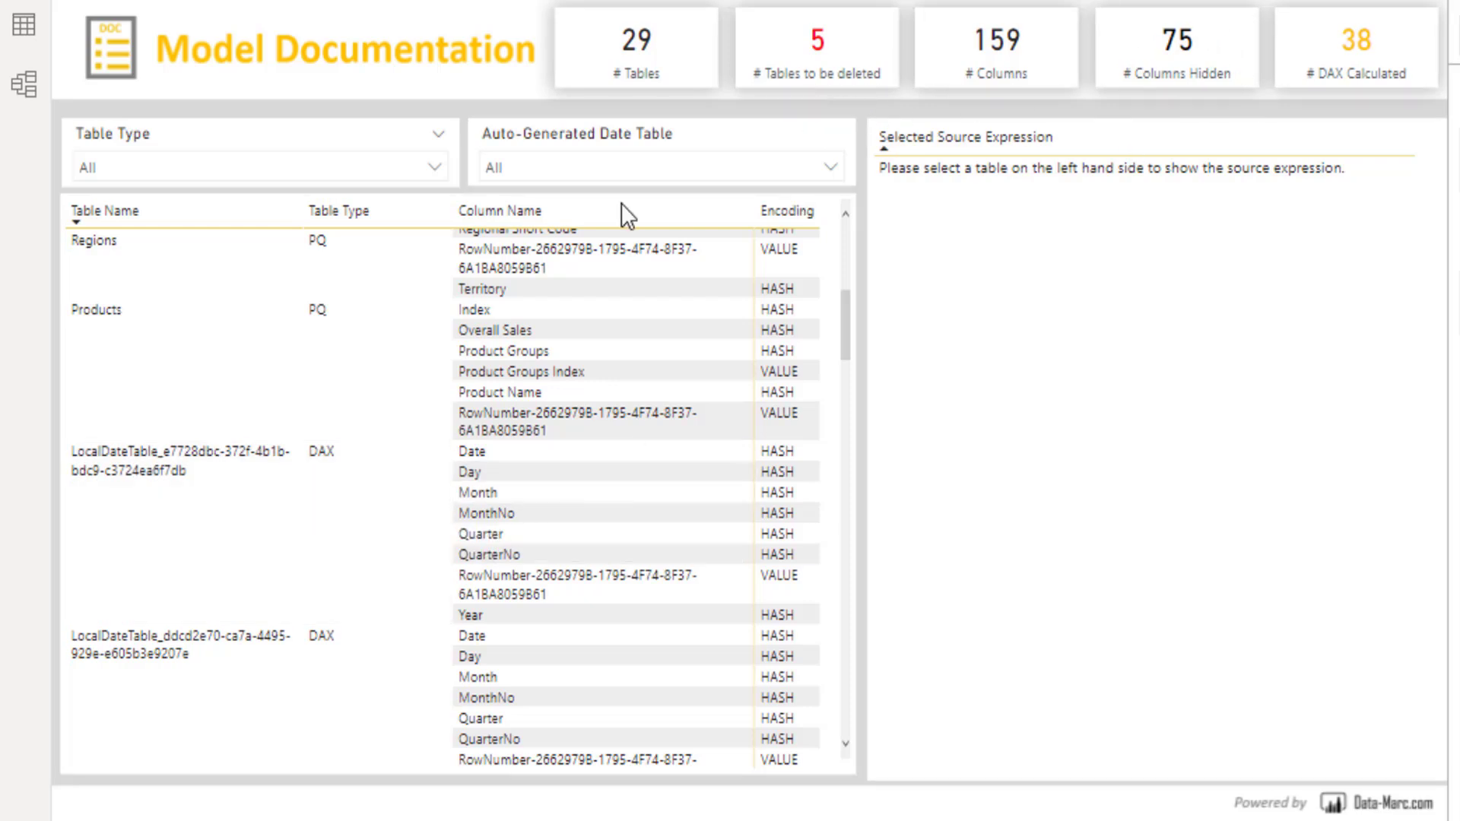
pyautogui.scroll(2, 631, 206)
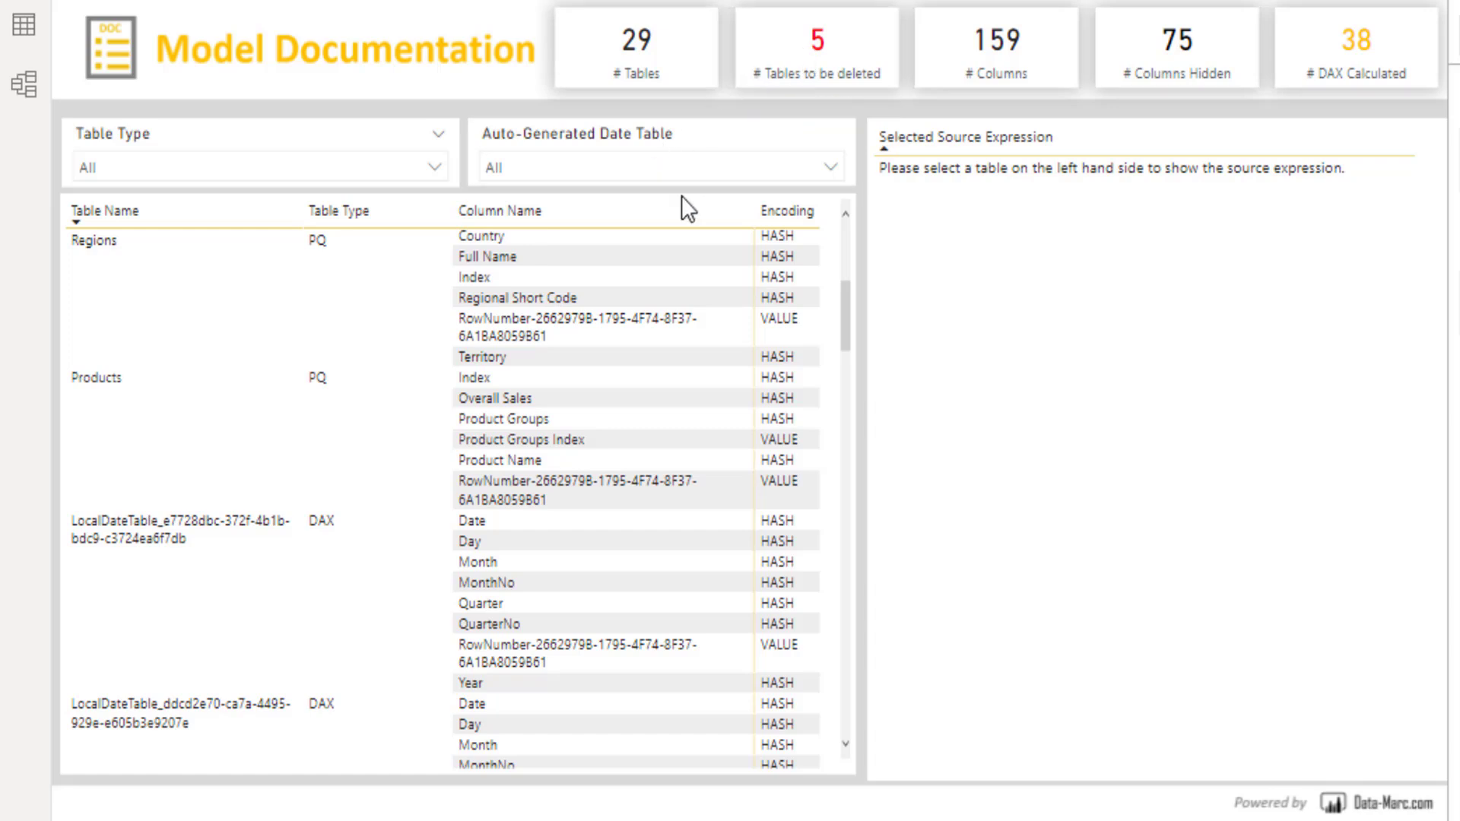
pyautogui.click(828, 47)
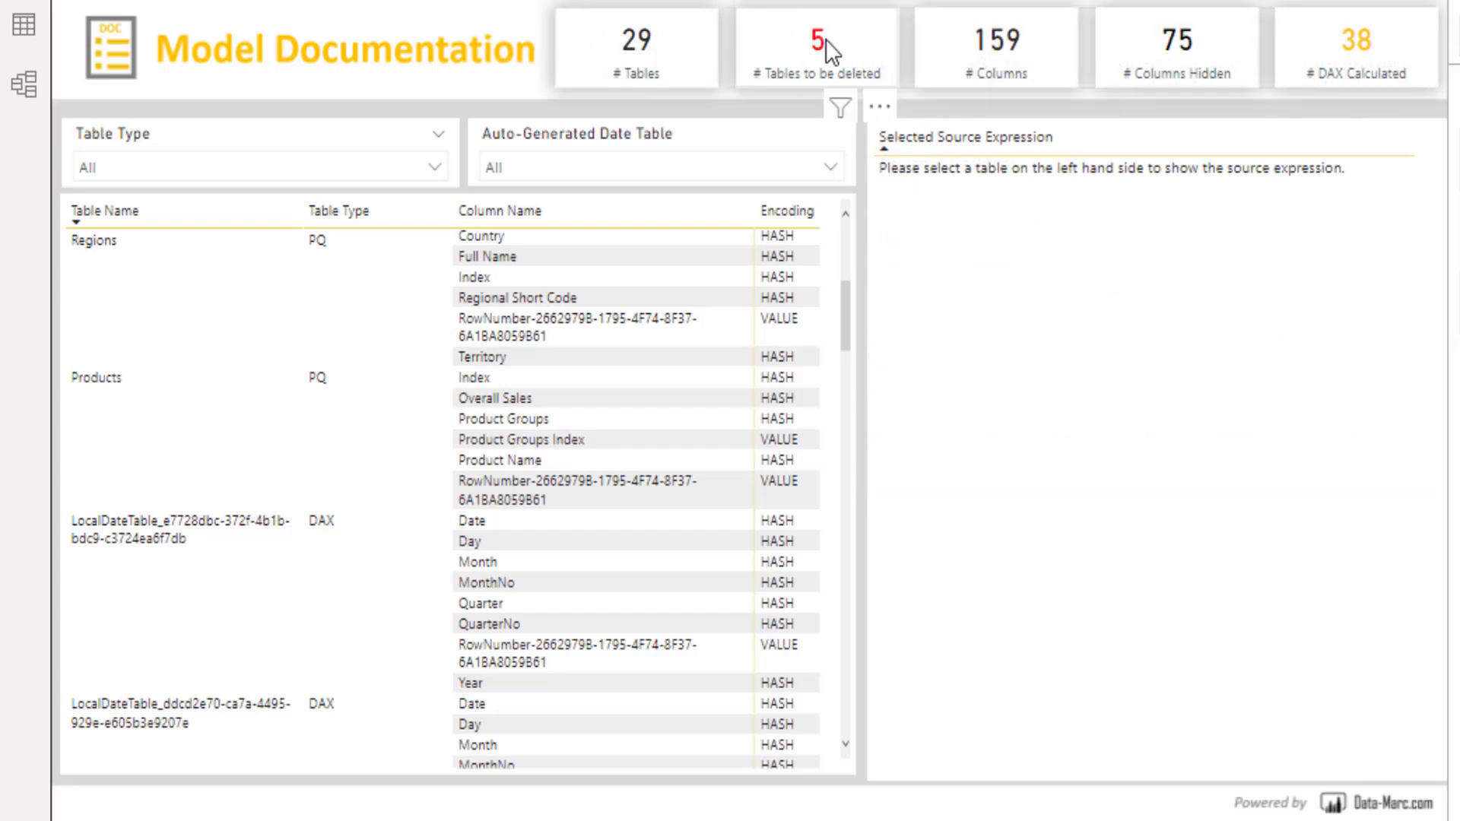
pyautogui.moveTo(828, 50)
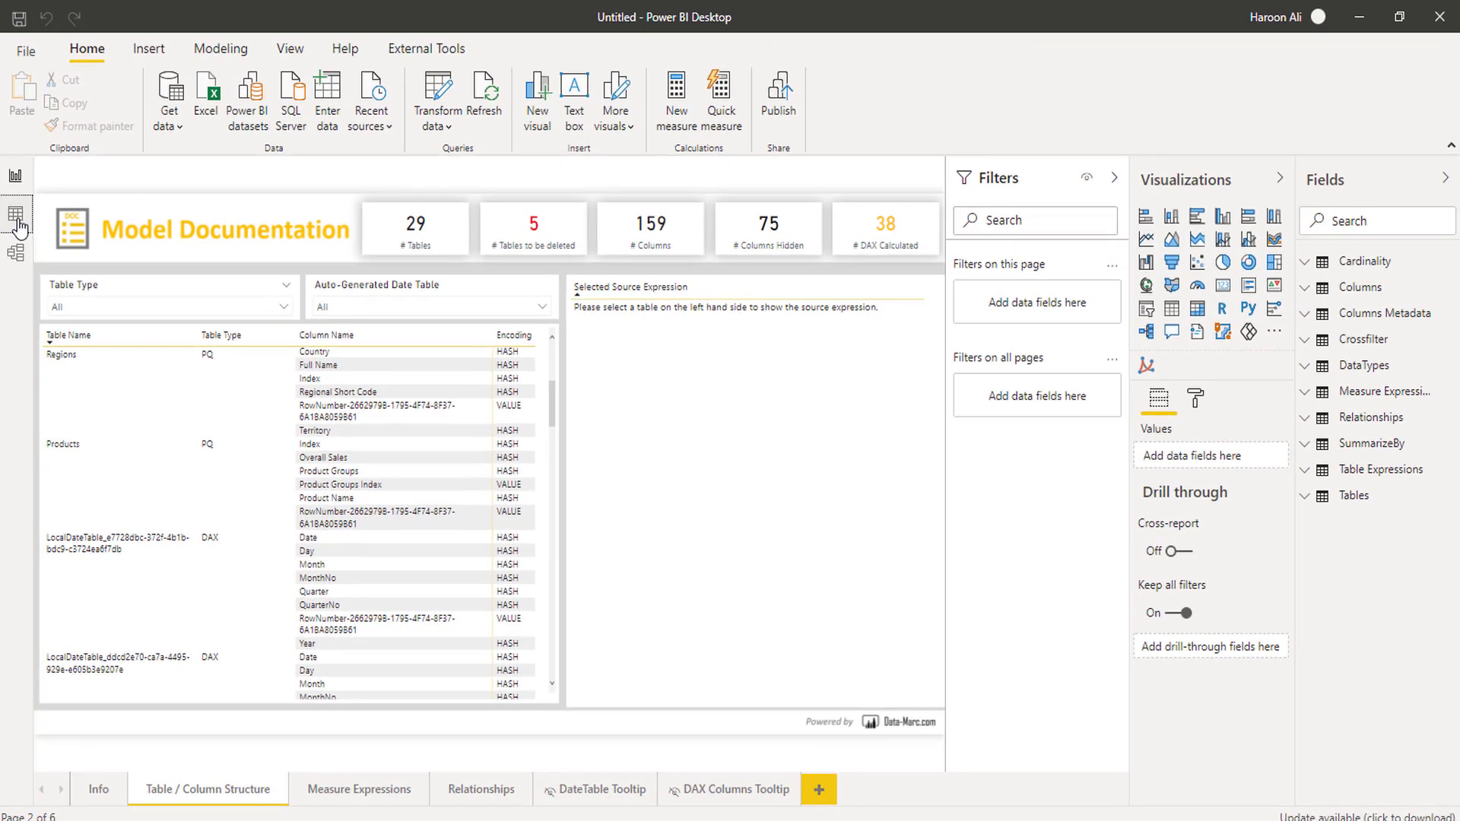
# Step: Look through the documentation report's data model diagram with its tables and relationships, collapsing the Properties pane for more room
pyautogui.click(23, 36)
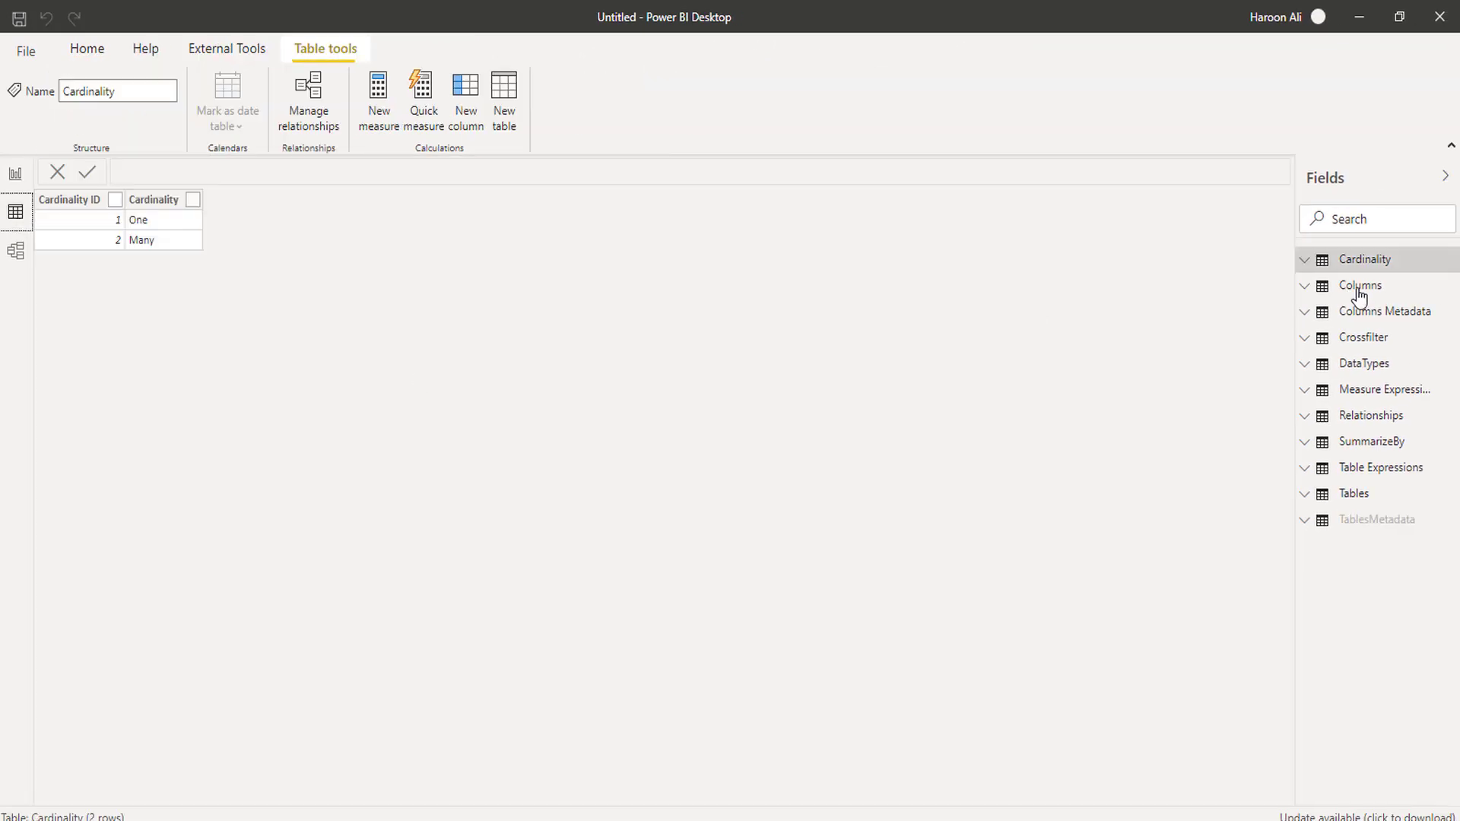
pyautogui.click(16, 254)
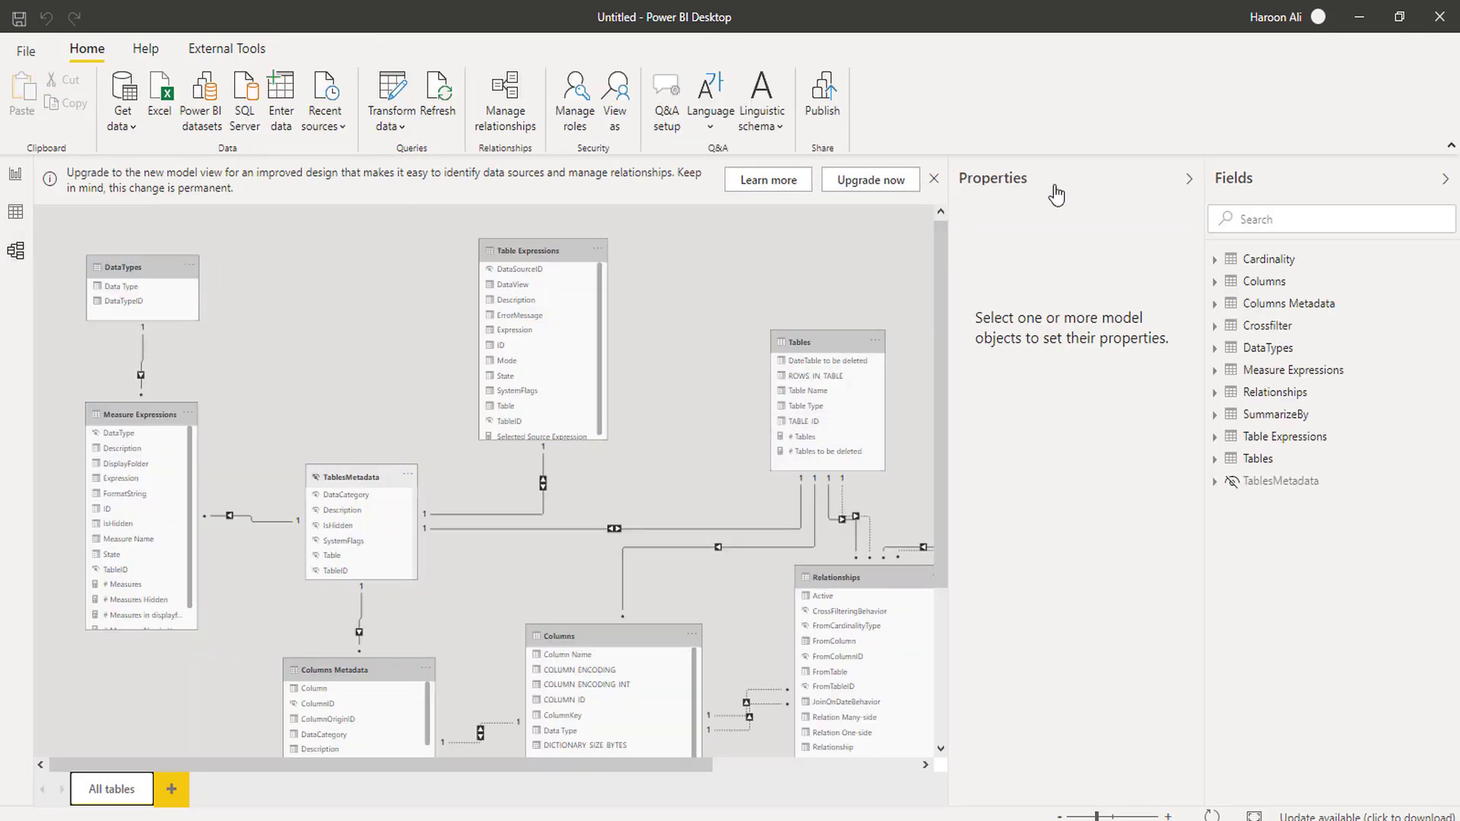
pyautogui.click(1049, 186)
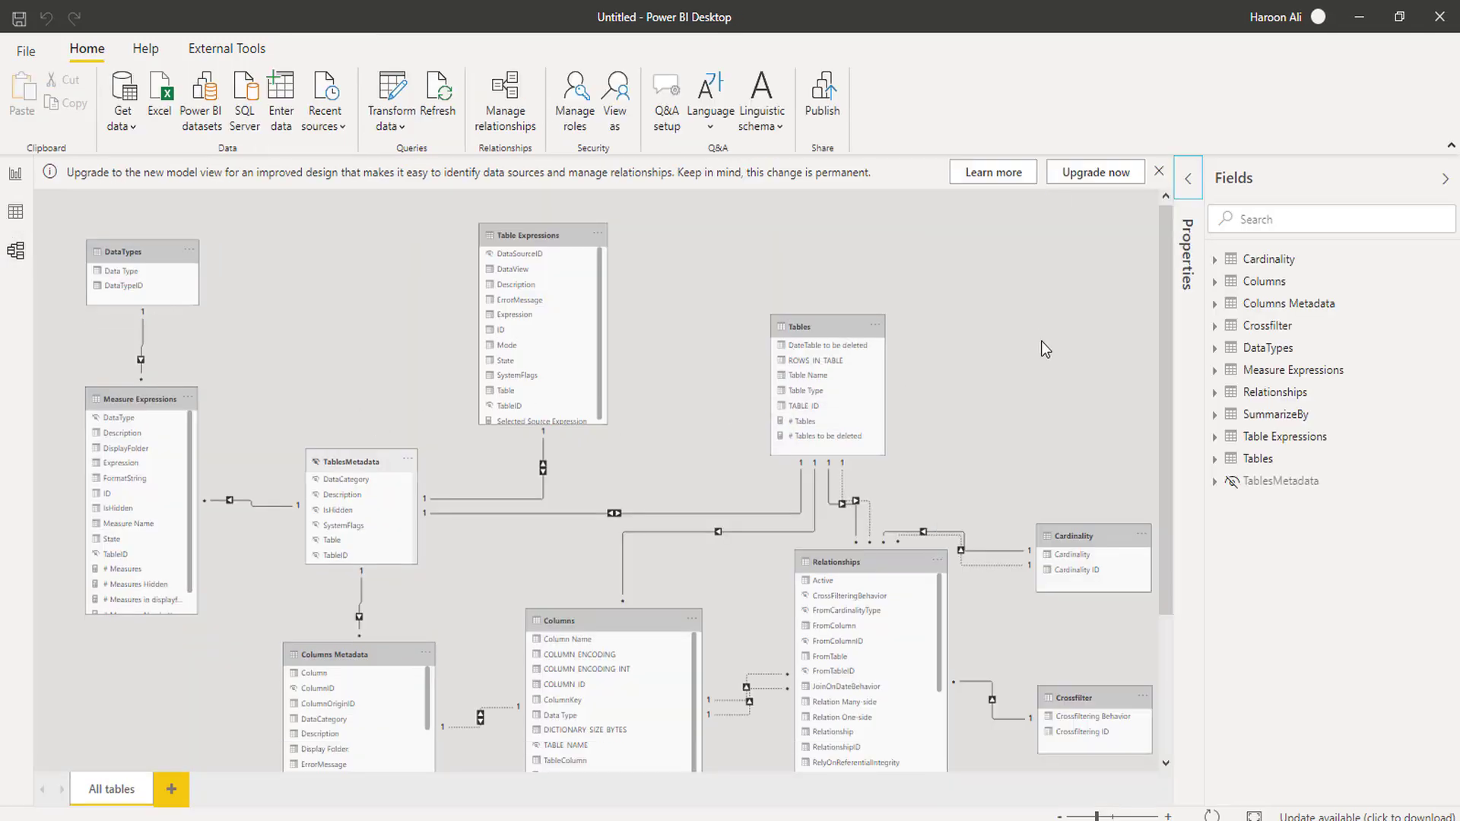
pyautogui.scroll(-5, 1034, 316)
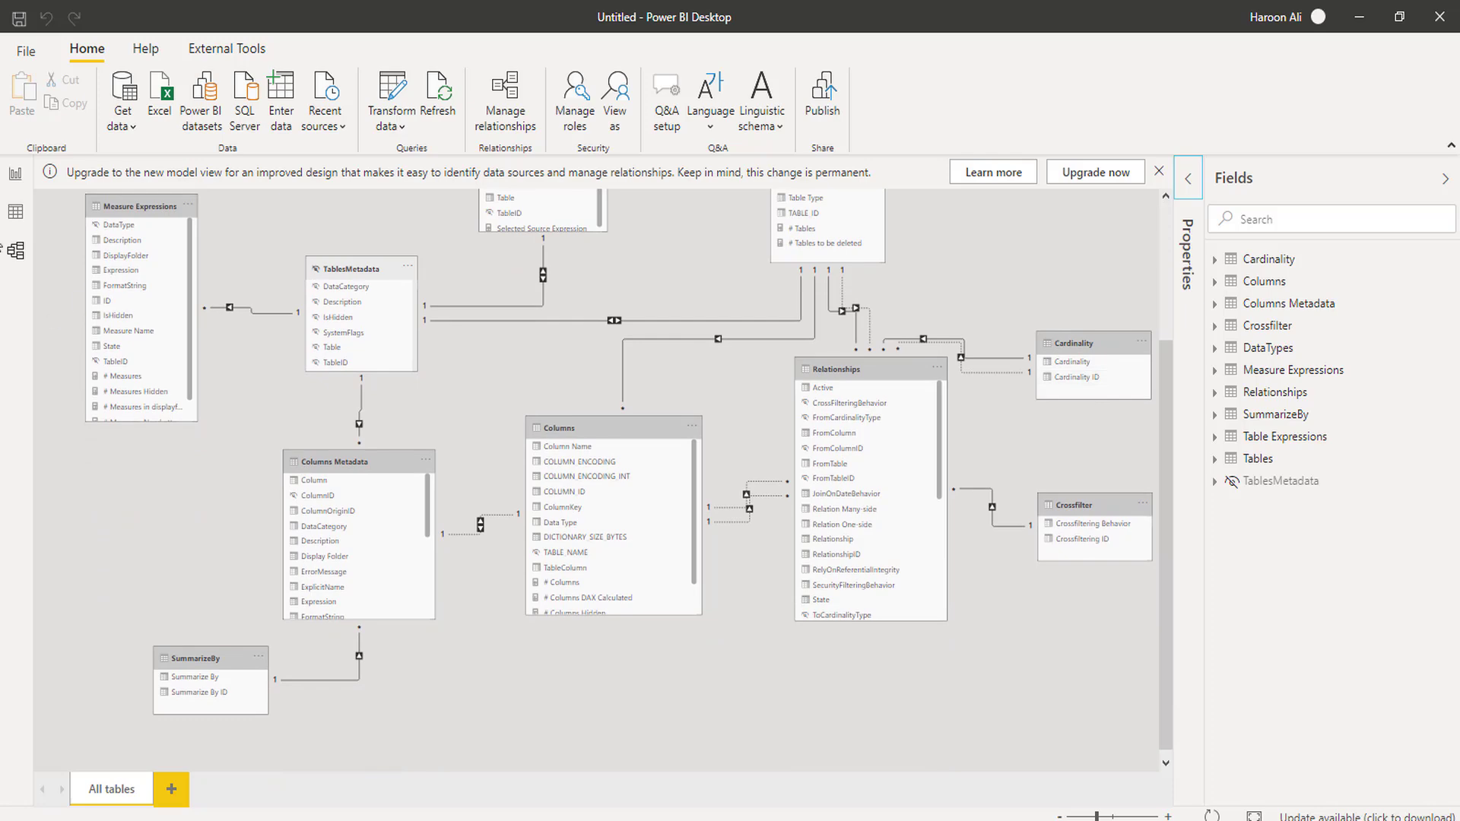
# Step: Inspect the Cardinality and Columns Metadata tables' fields and data in the documentation report's data view
pyautogui.click(16, 212)
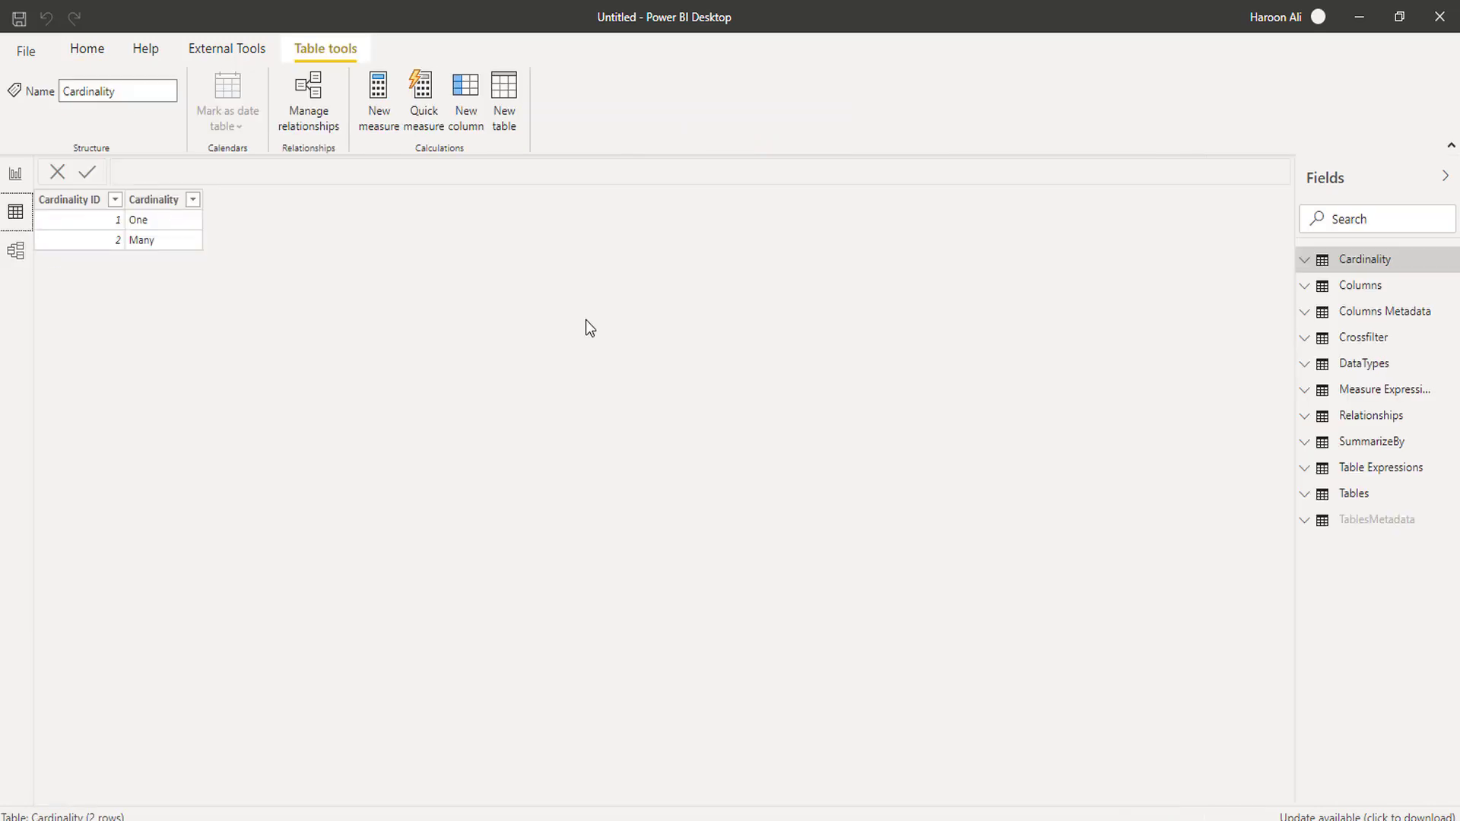
pyautogui.click(1361, 262)
pyautogui.click(1373, 375)
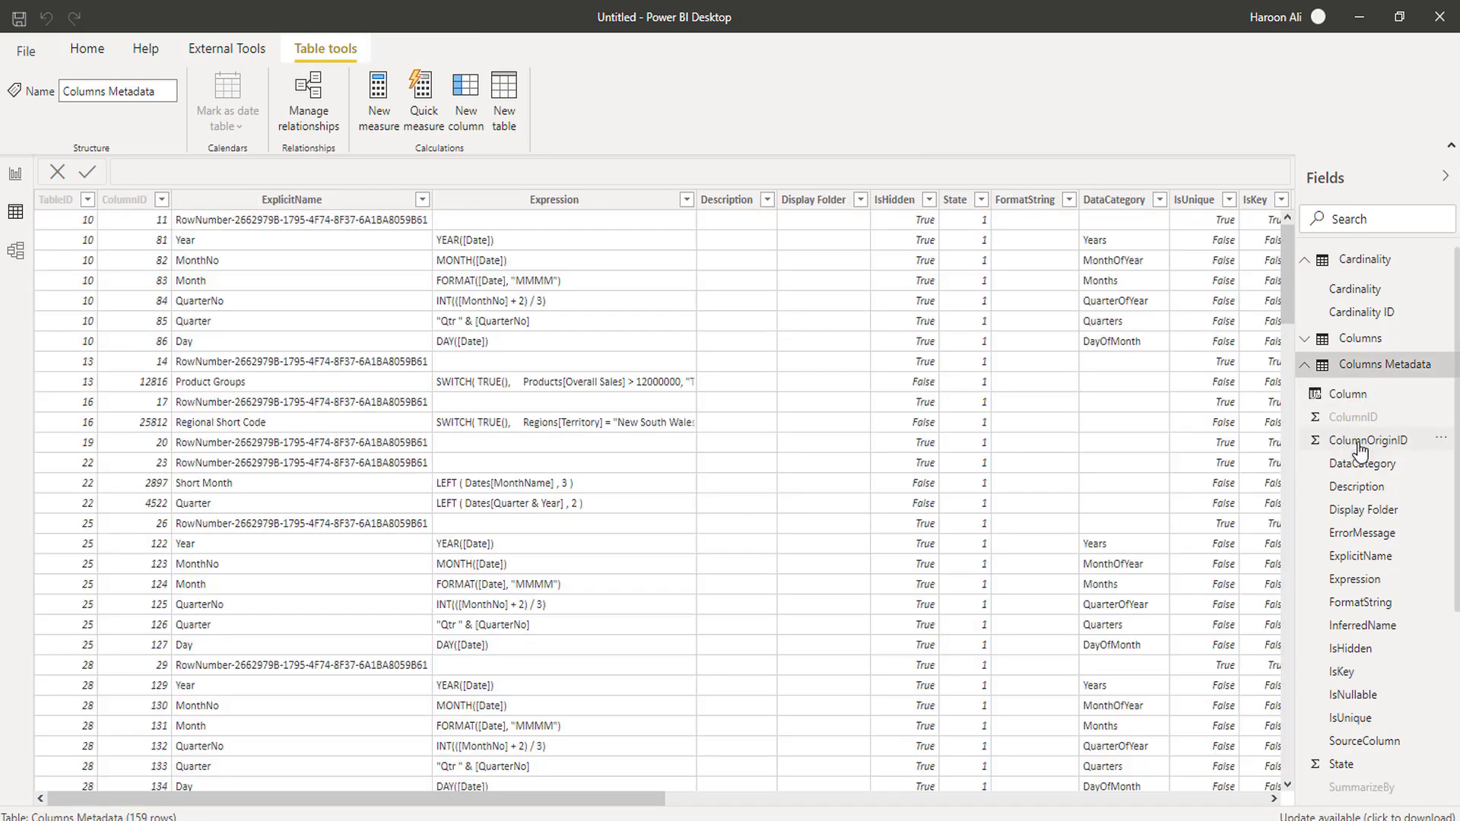
pyautogui.moveTo(556, 805); pyautogui.dragTo(135, 643)
# Step: Return to the report view and review the measures, their DAX expressions and the missing-description flags on the Measure Expressions page
pyautogui.click(15, 174)
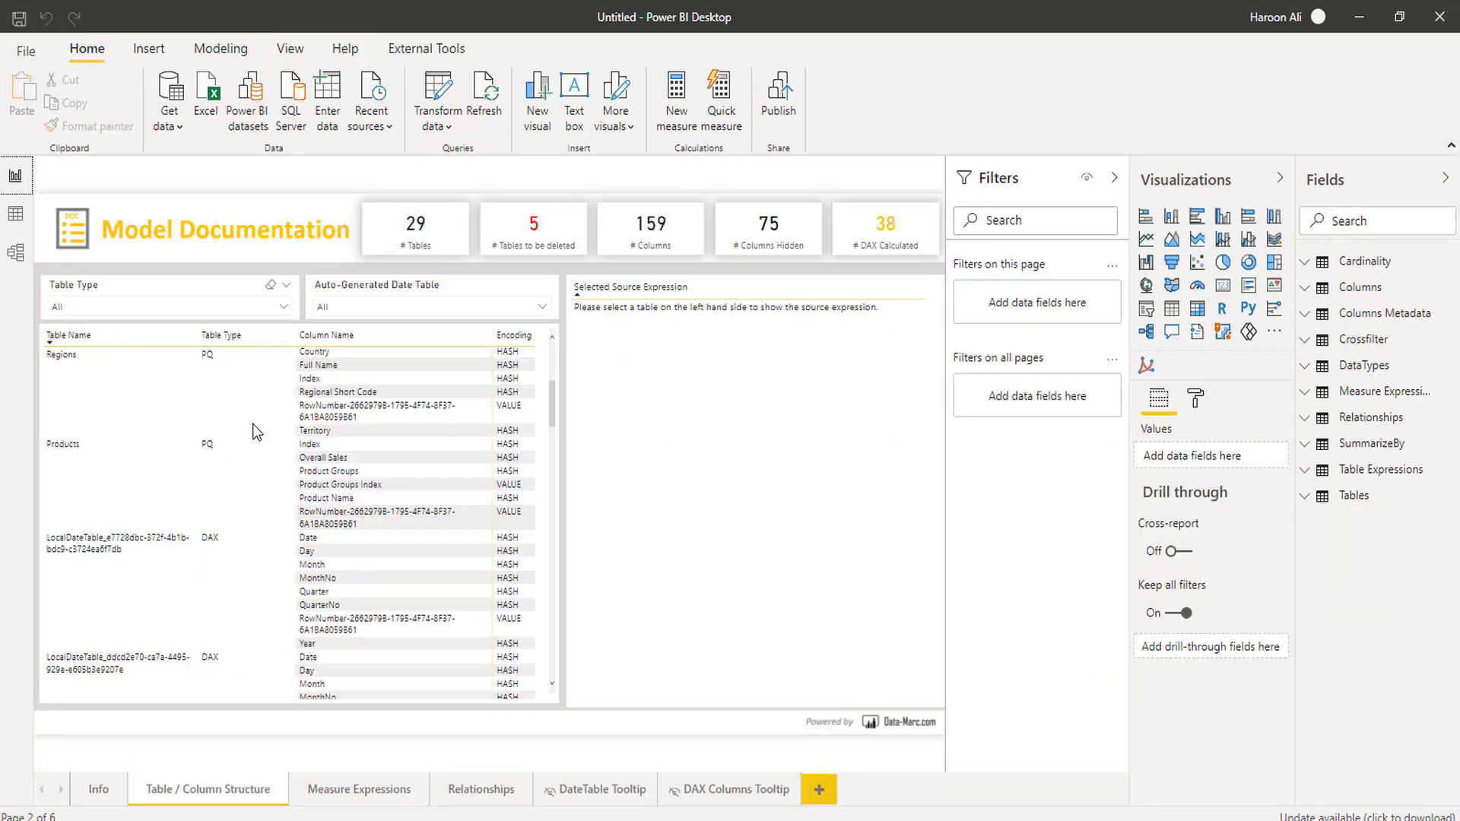
pyautogui.click(335, 790)
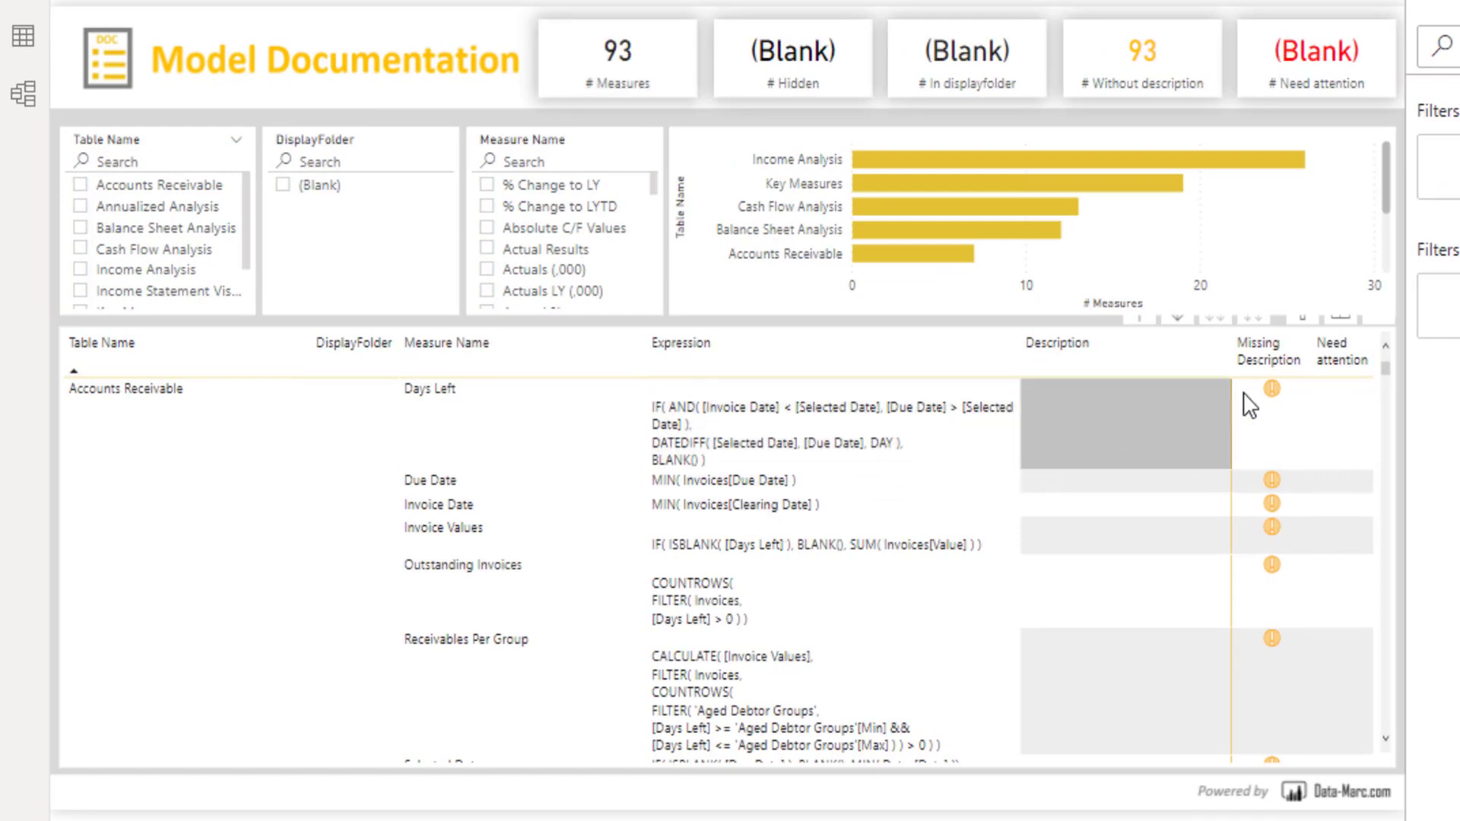
pyautogui.moveTo(1271, 402)
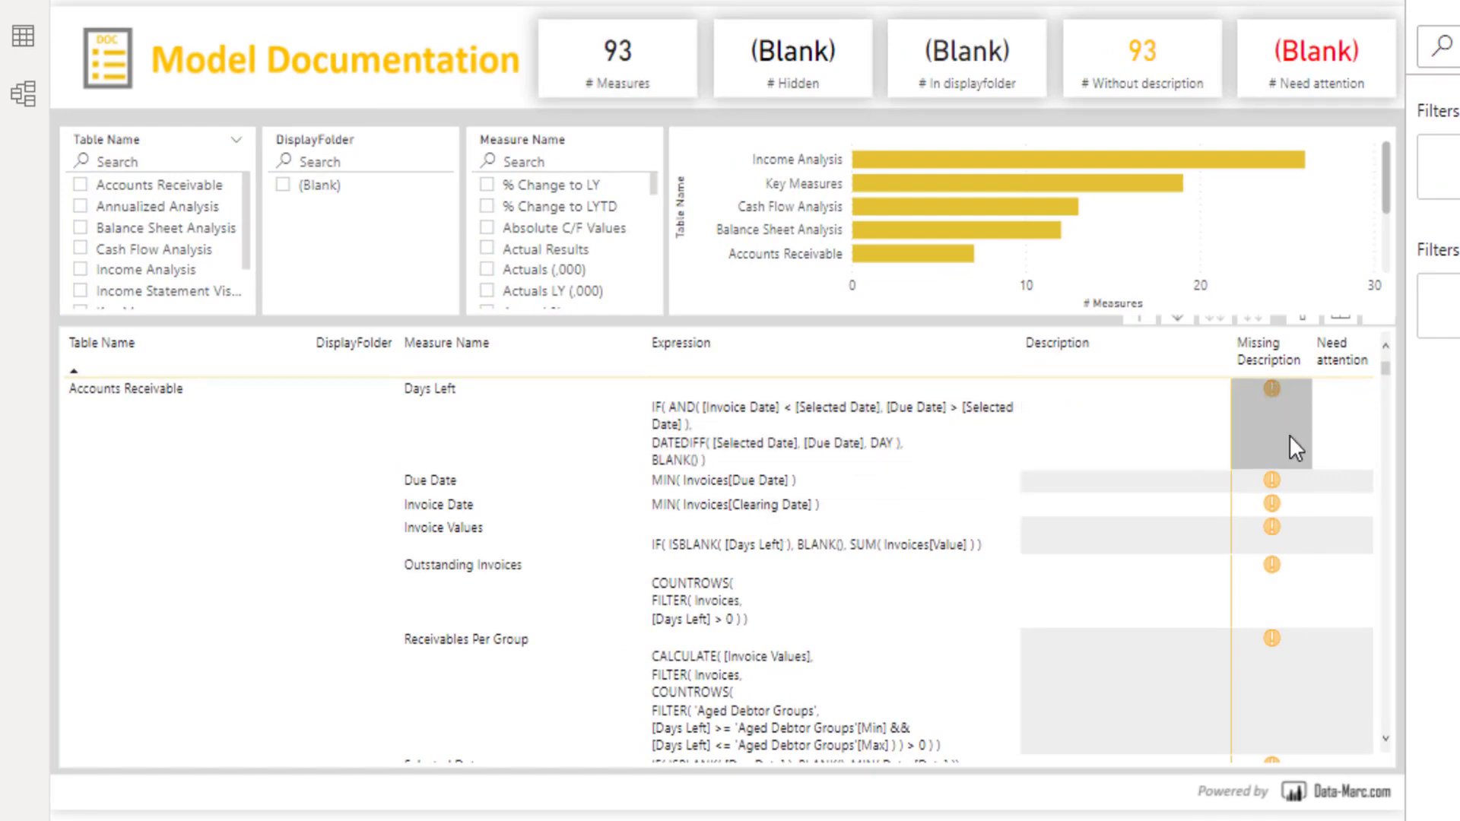
pyautogui.scroll(-3, 1334, 494)
pyautogui.scroll(-10, 1334, 499)
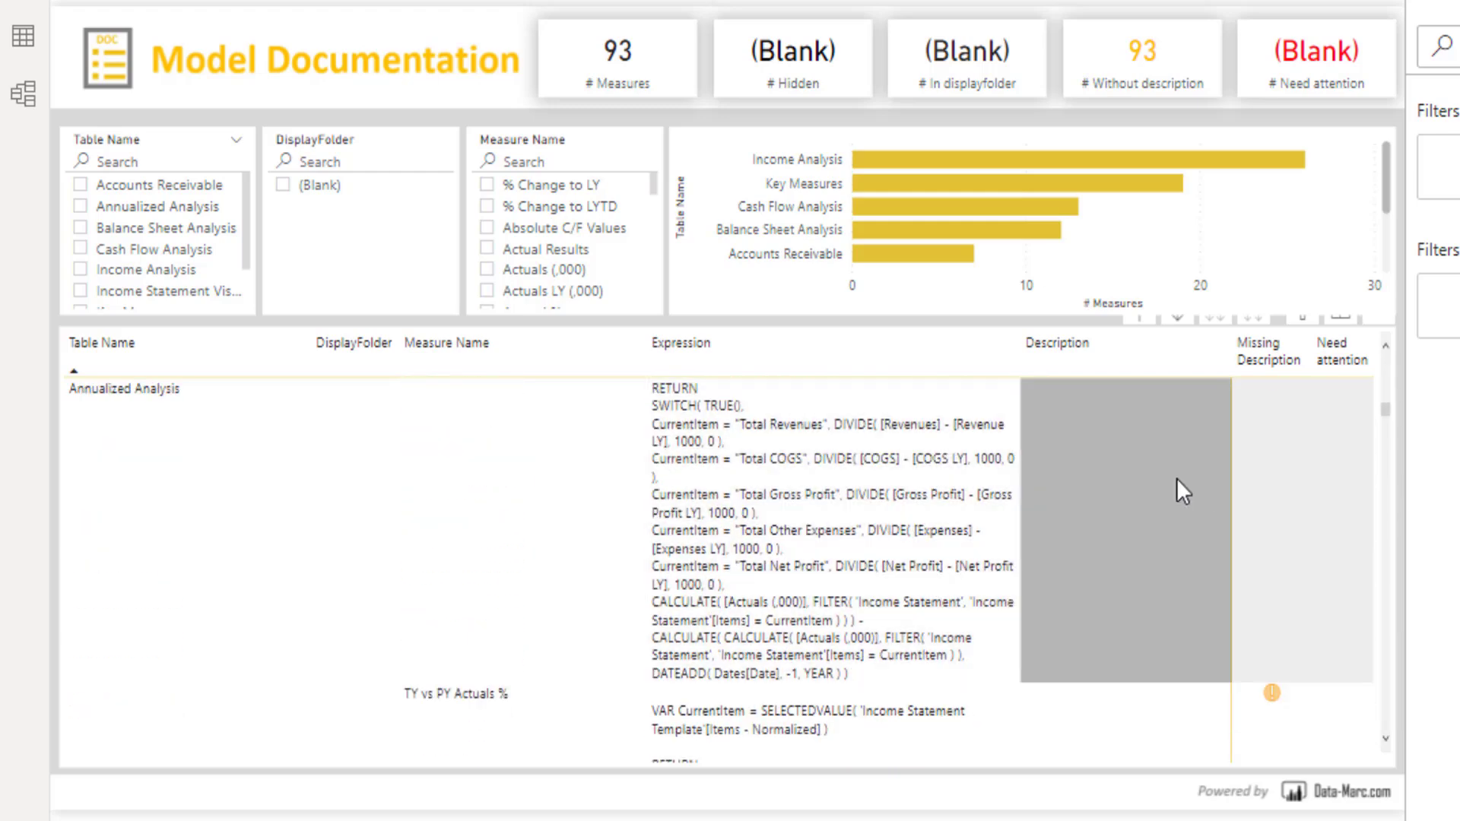
pyautogui.scroll(-2, 760, 687)
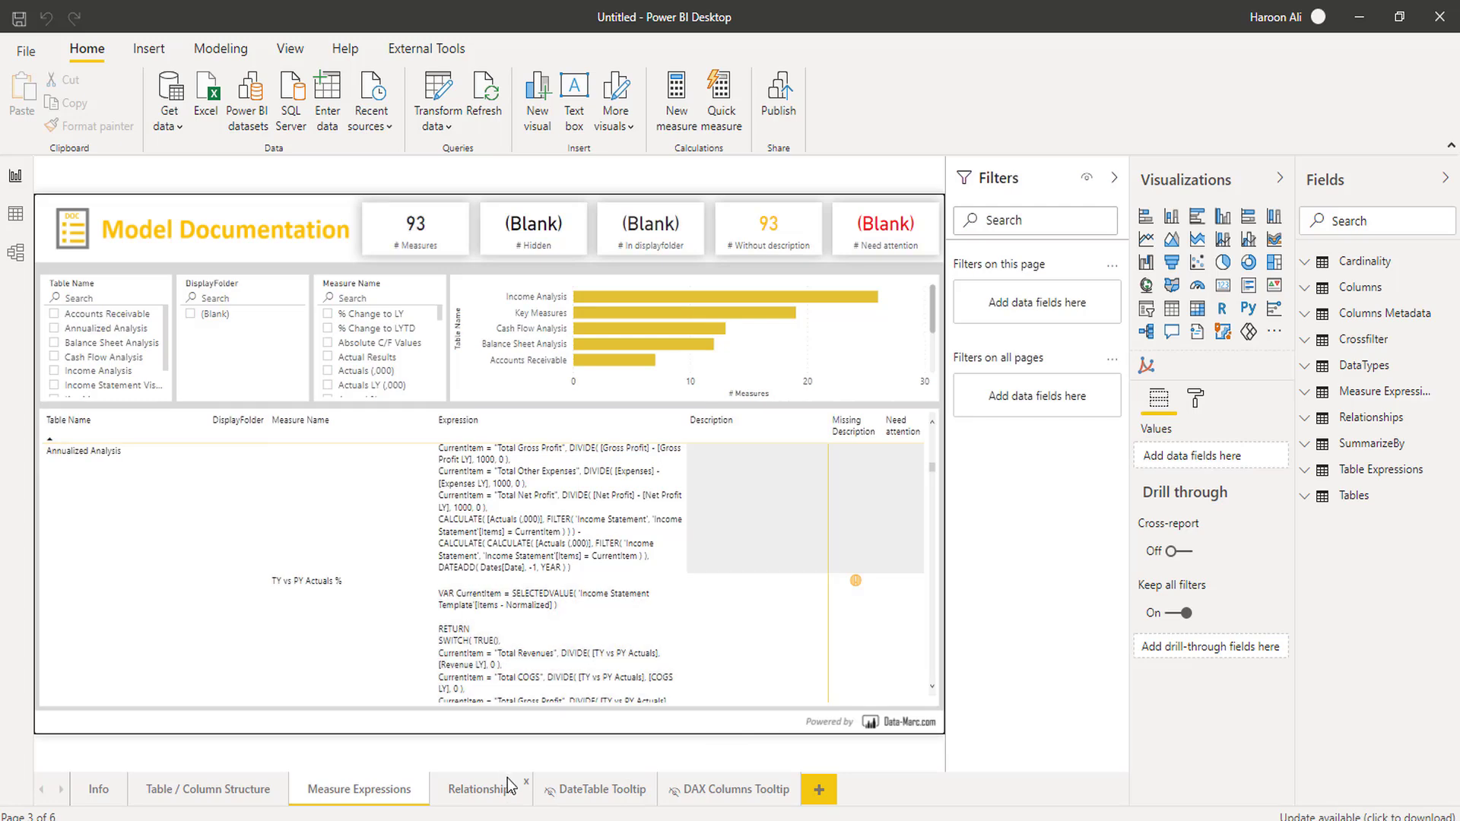
# Step: Look through the DAX Columns Tooltip, Relationships and Info pages of the documentation report, ending on Table / Column Structure
pyautogui.click(730, 794)
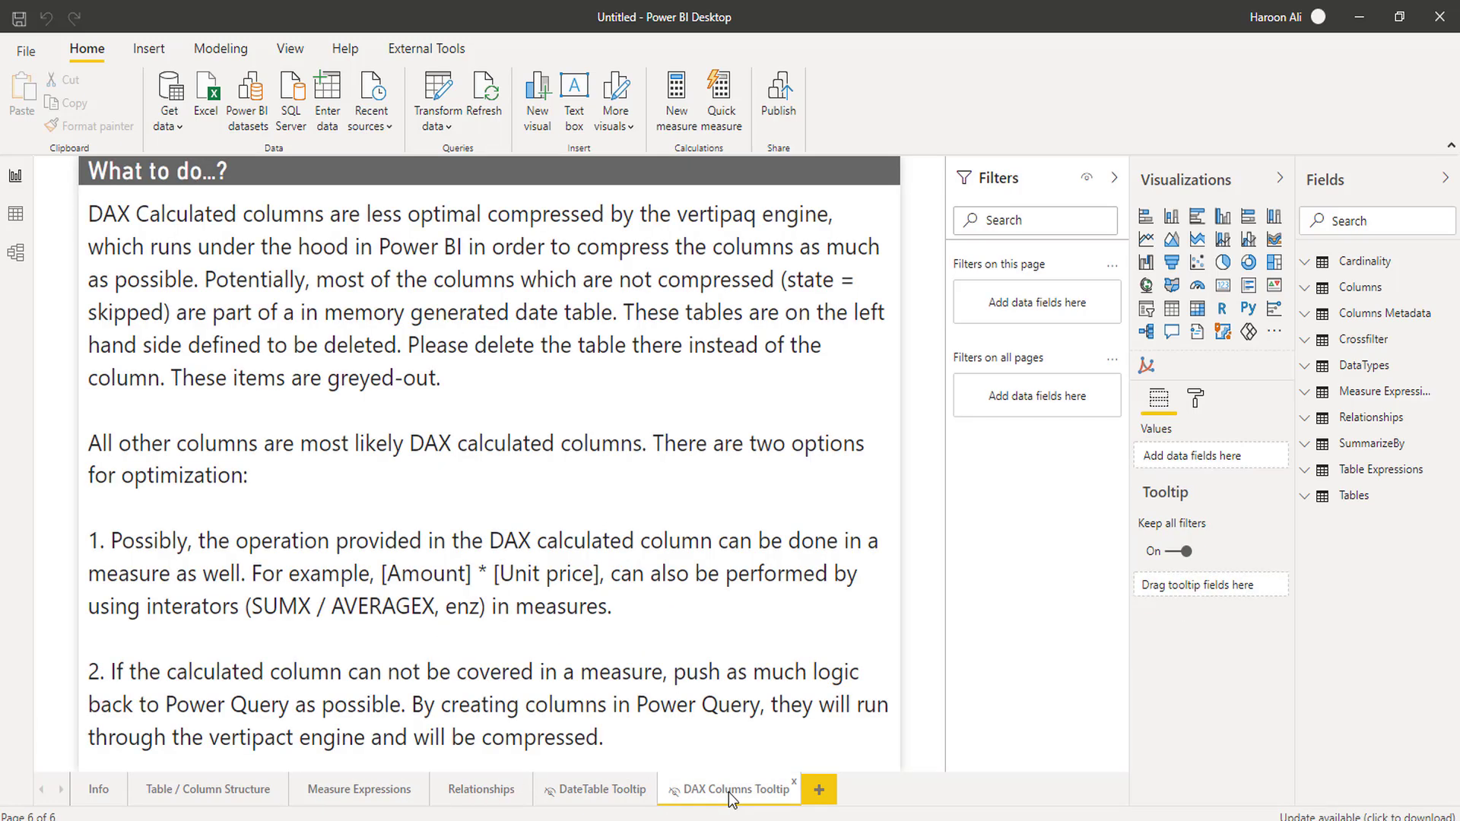
pyautogui.click(561, 798)
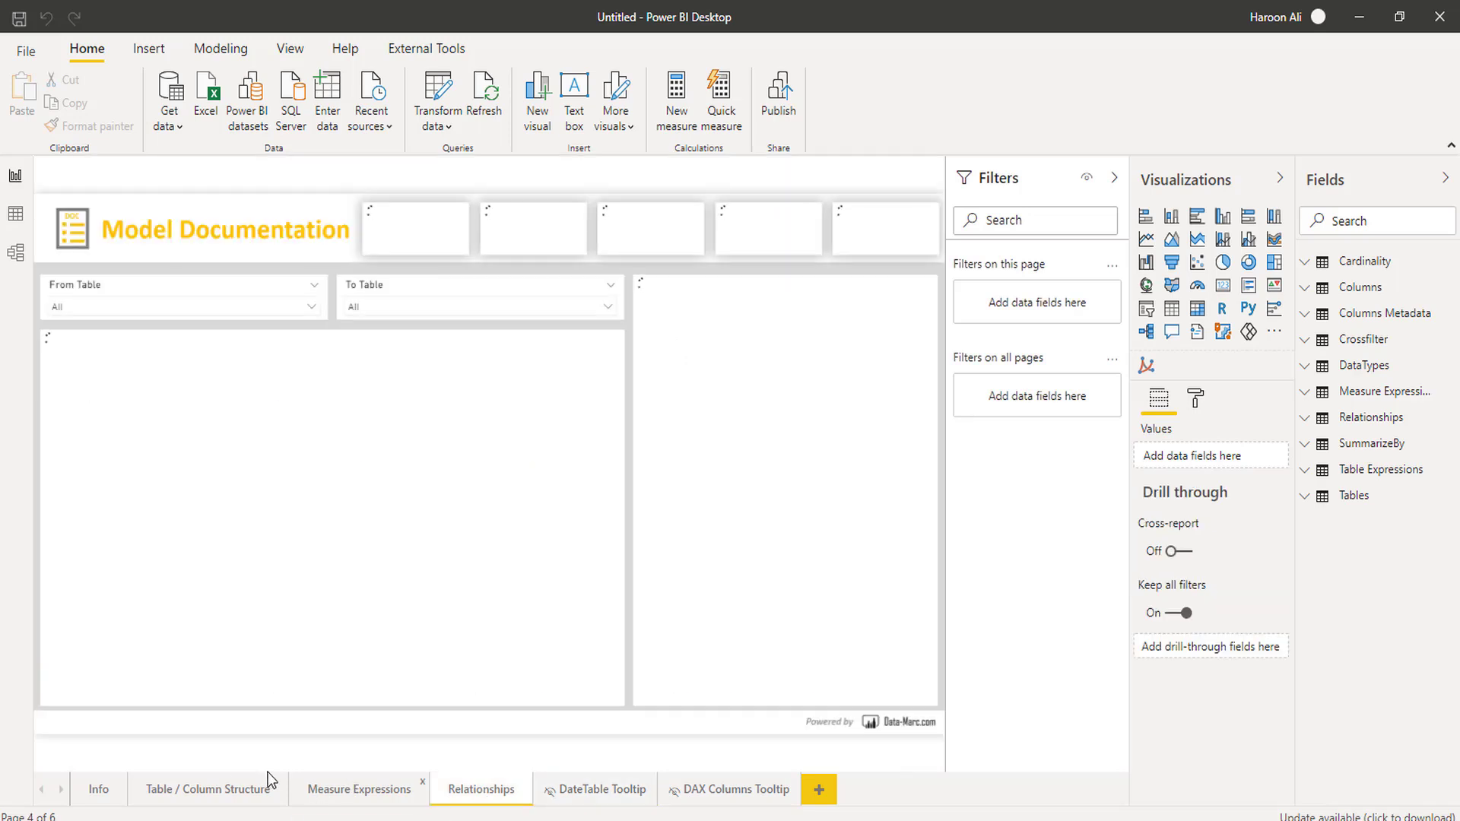
pyautogui.click(341, 793)
pyautogui.click(135, 794)
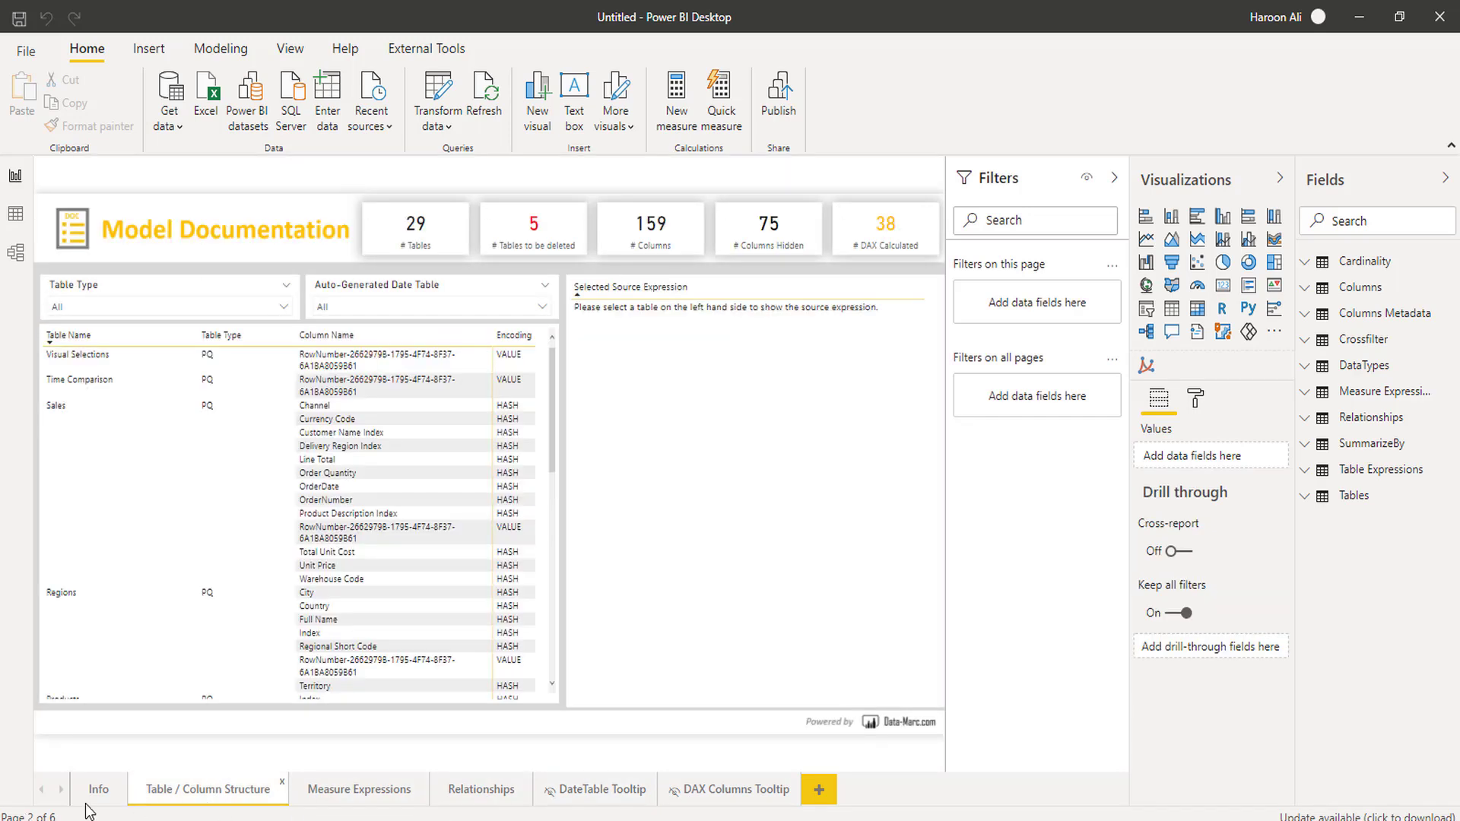
pyautogui.click(117, 777)
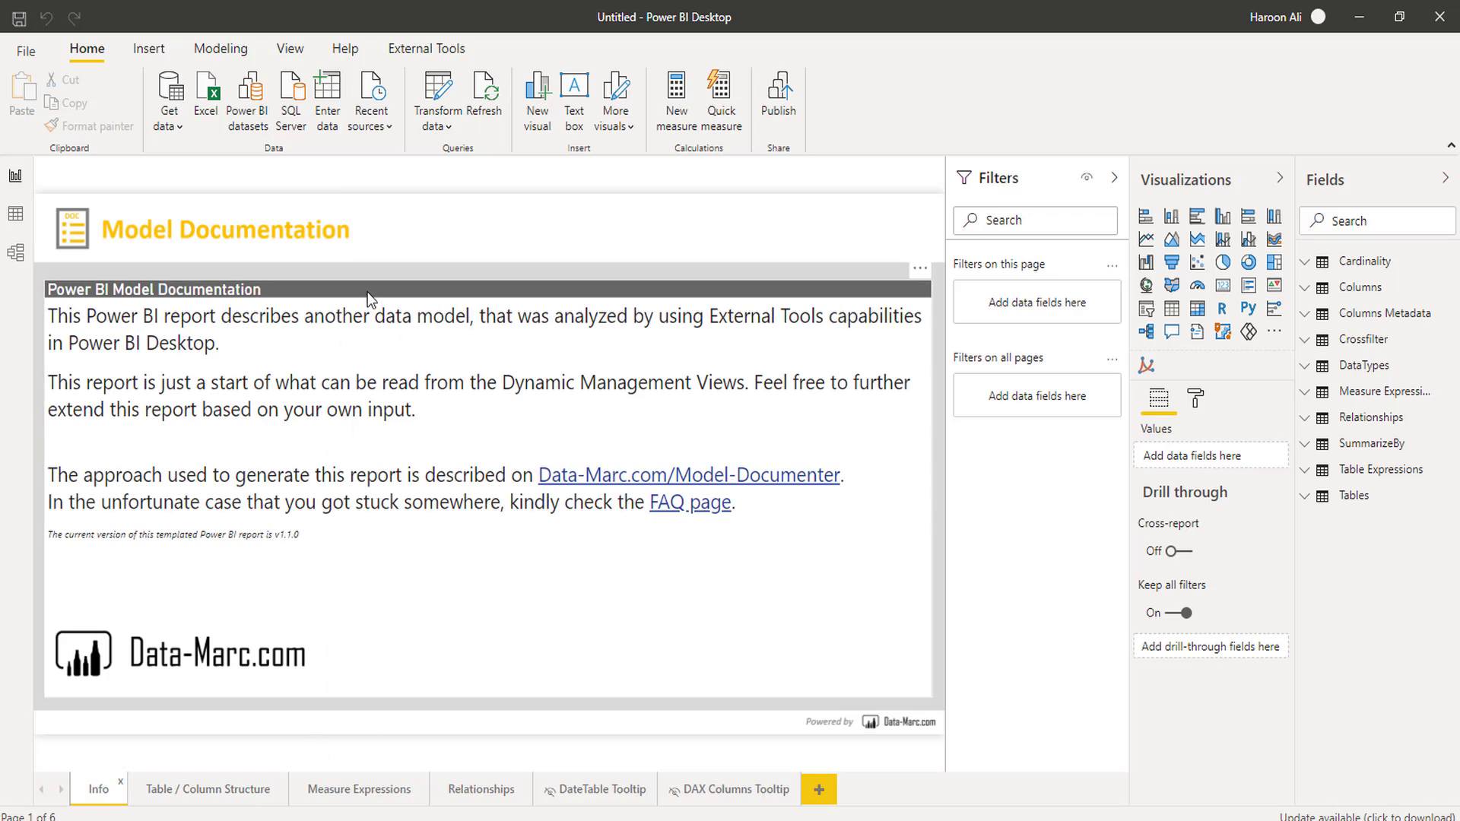
pyautogui.click(193, 792)
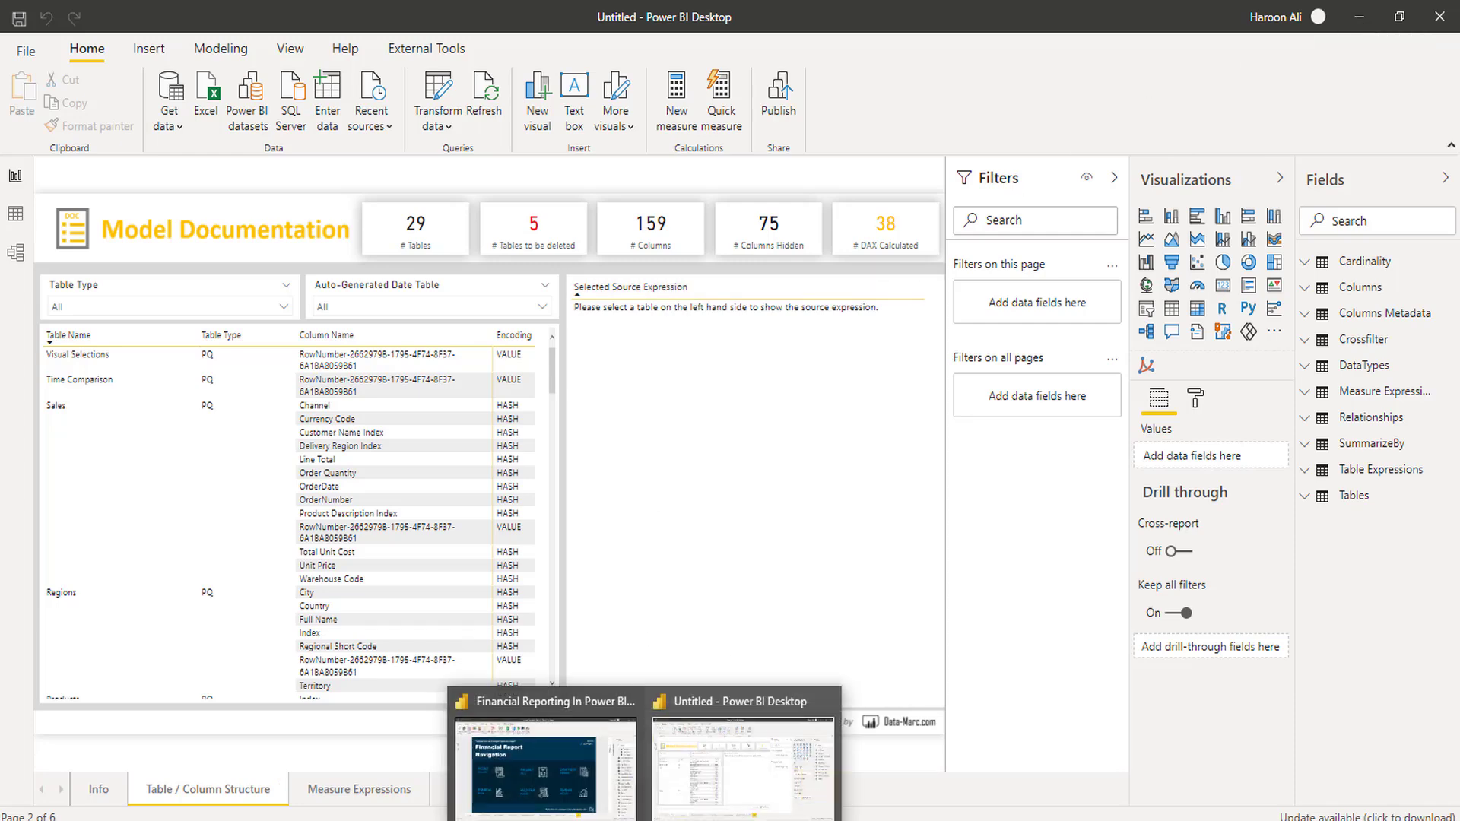
# Step: Switch to the open Financial Reporting In Power BI report and look at its file options and external tools
pyautogui.click(546, 713)
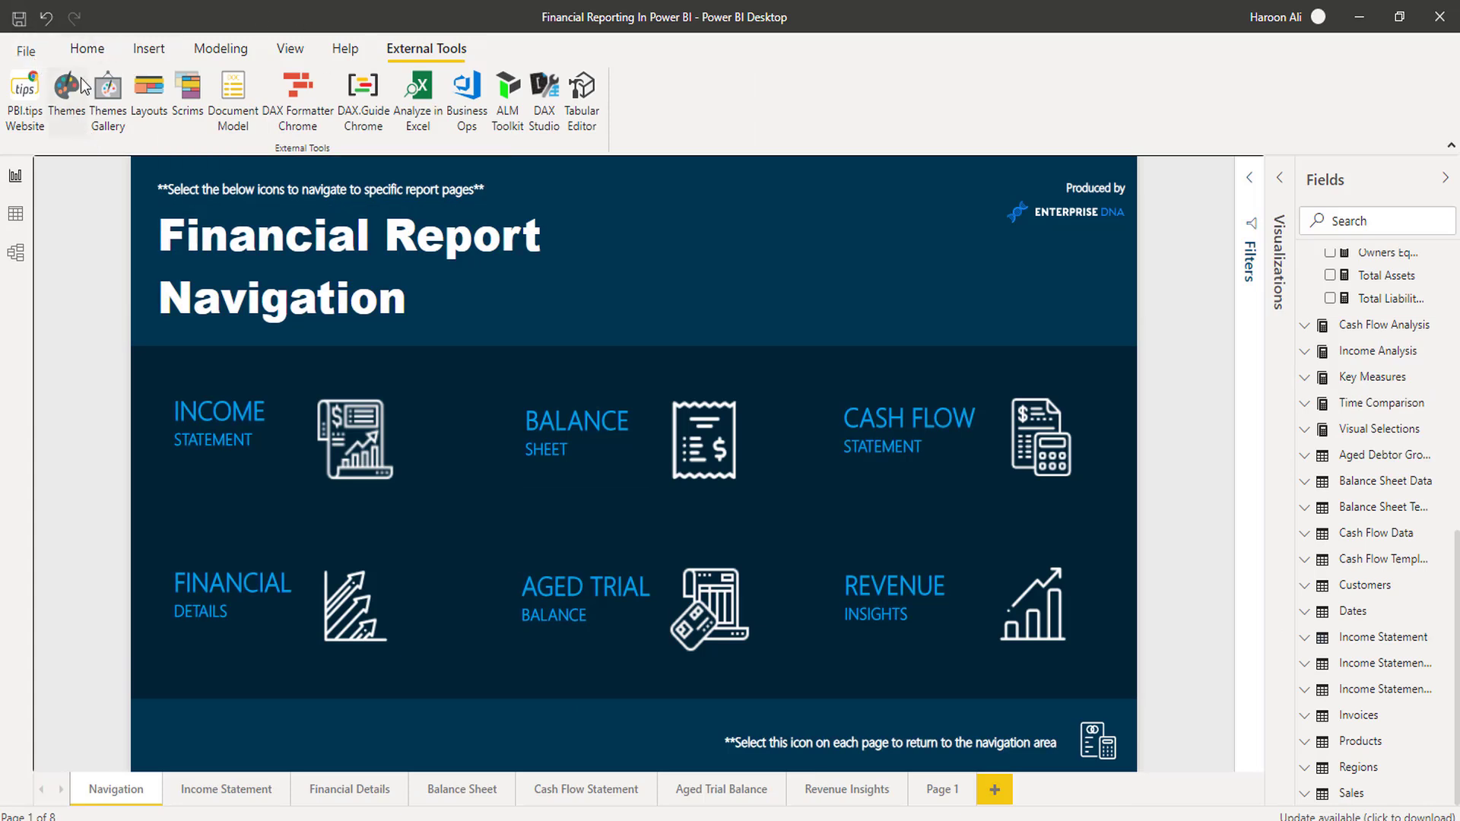
pyautogui.click(28, 53)
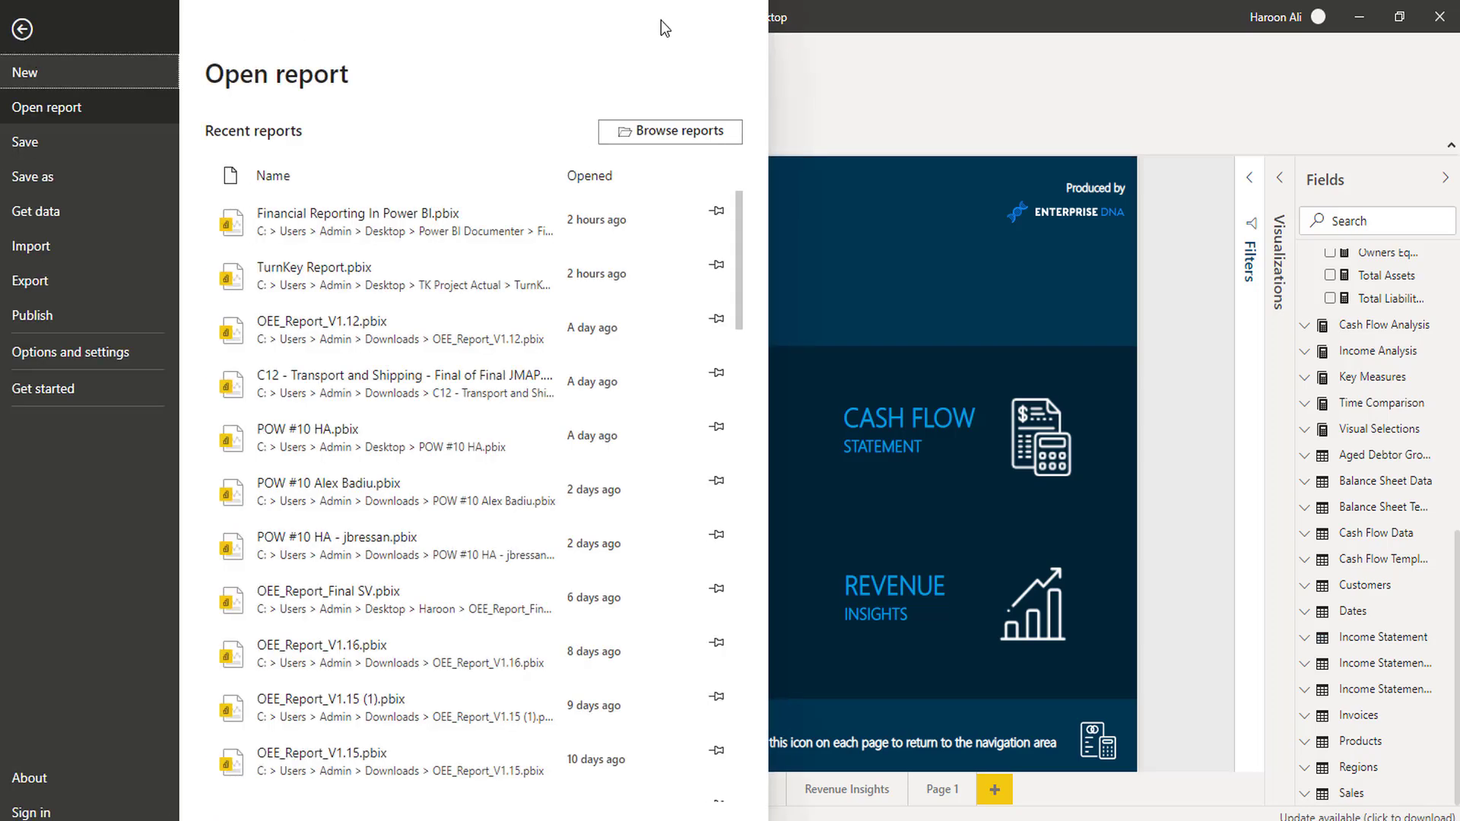
pyautogui.click(926, 70)
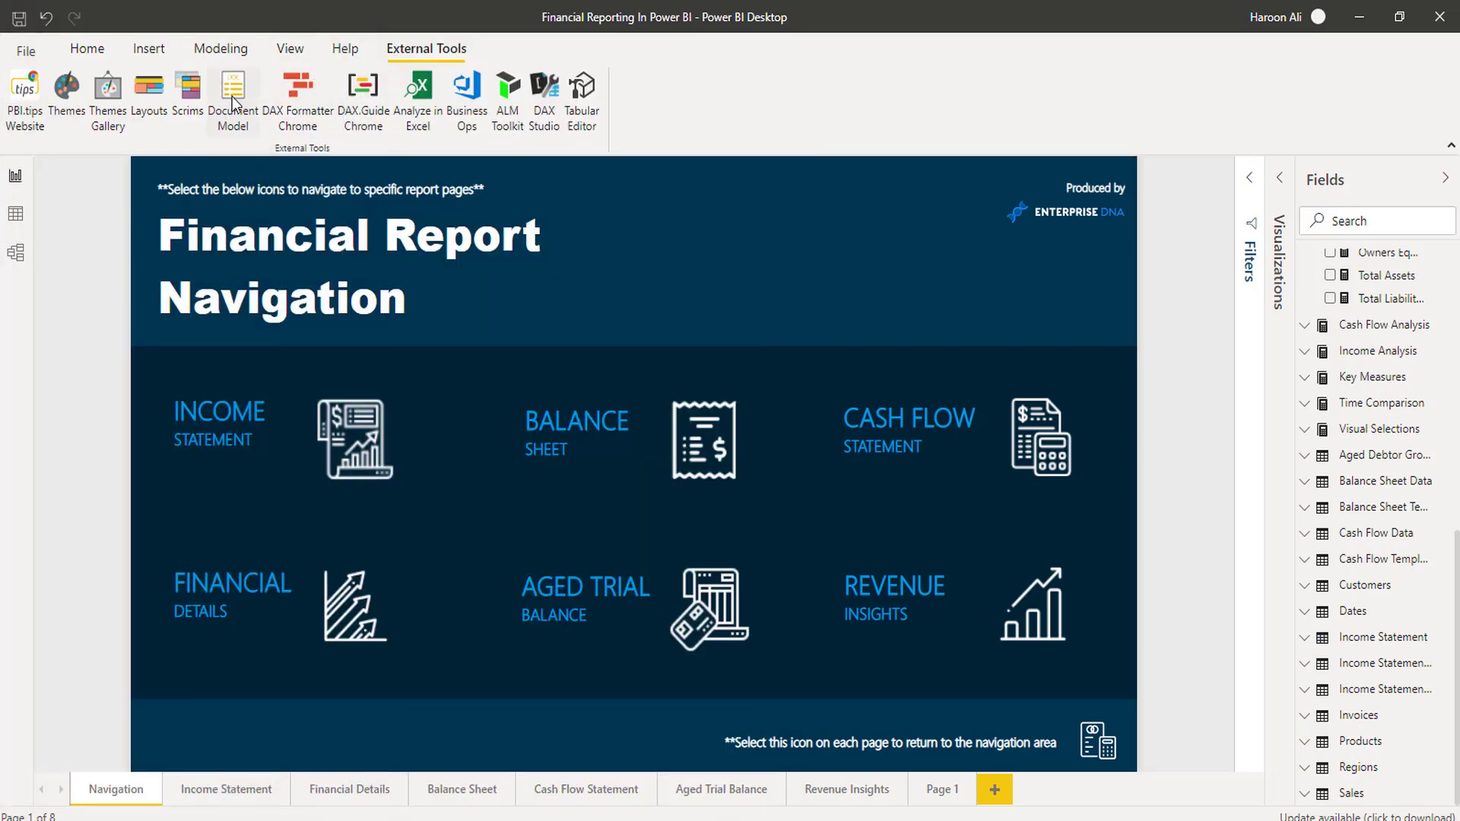
# Step: Save the report as the template Financial Reporting In Power BI.pbit in the Power BI Documenter folder, with a description starting "Template Finance"
pyautogui.click(25, 55)
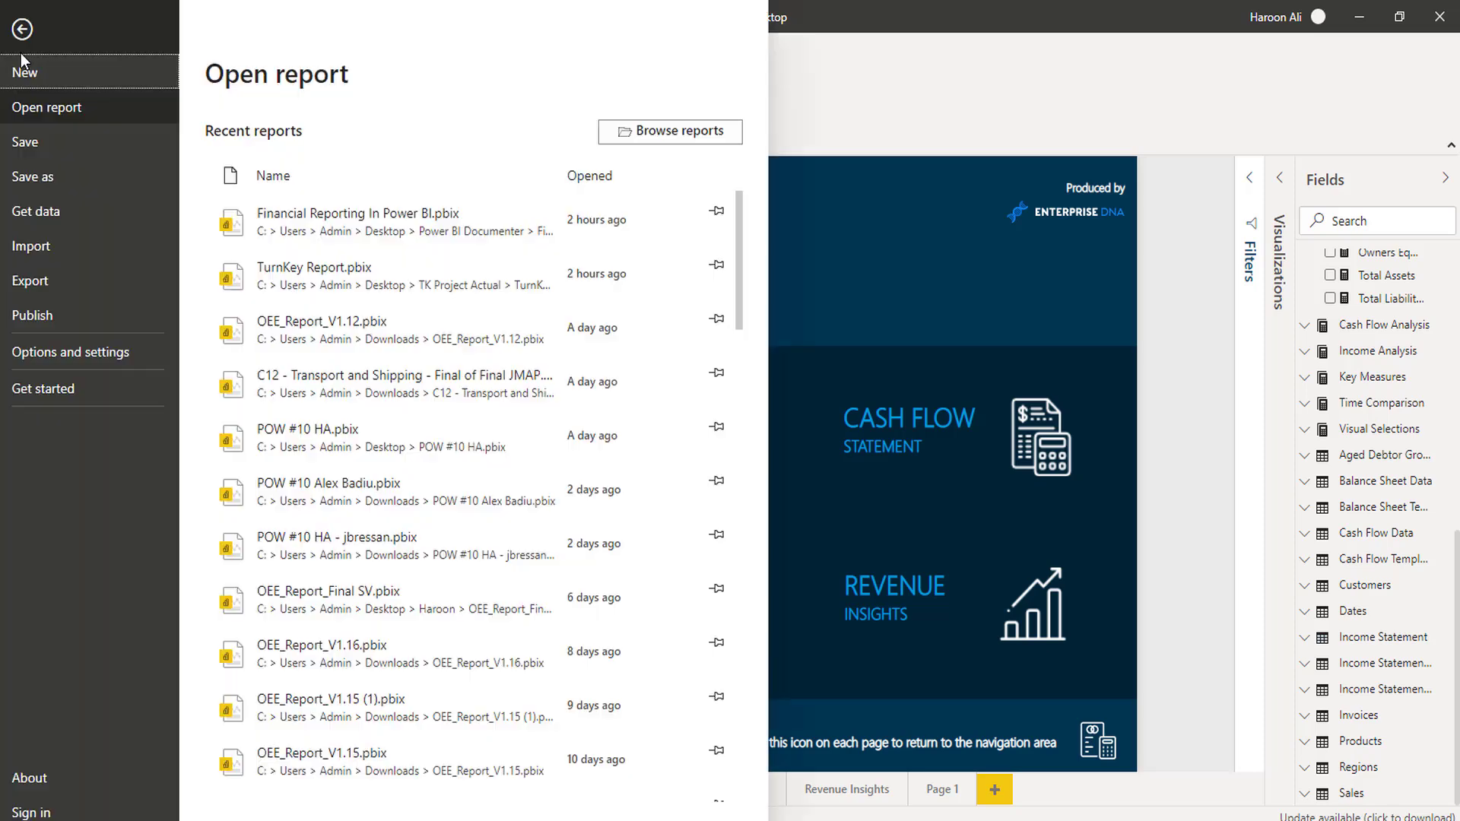
pyautogui.click(42, 179)
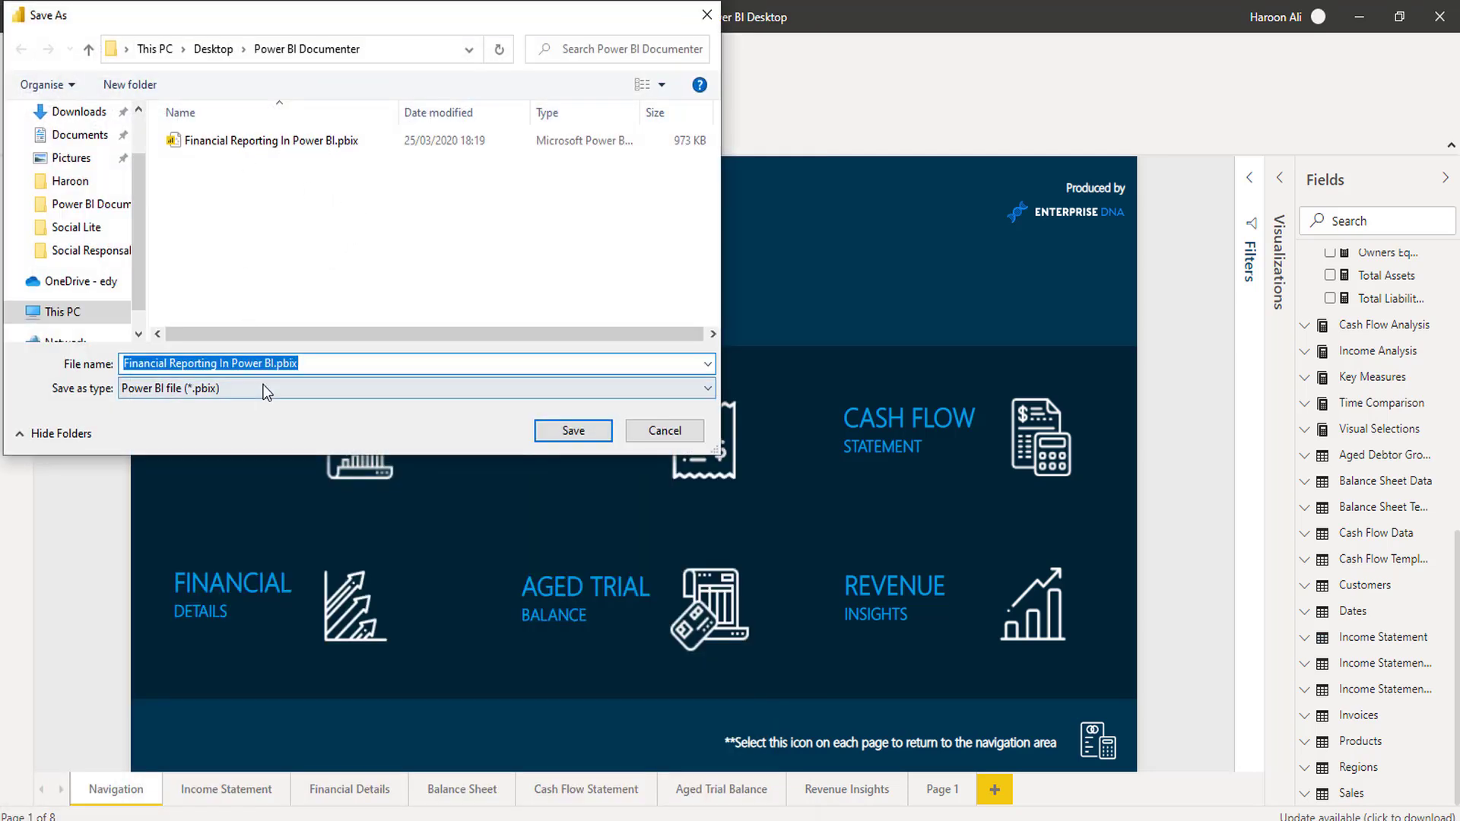
pyautogui.click(251, 389)
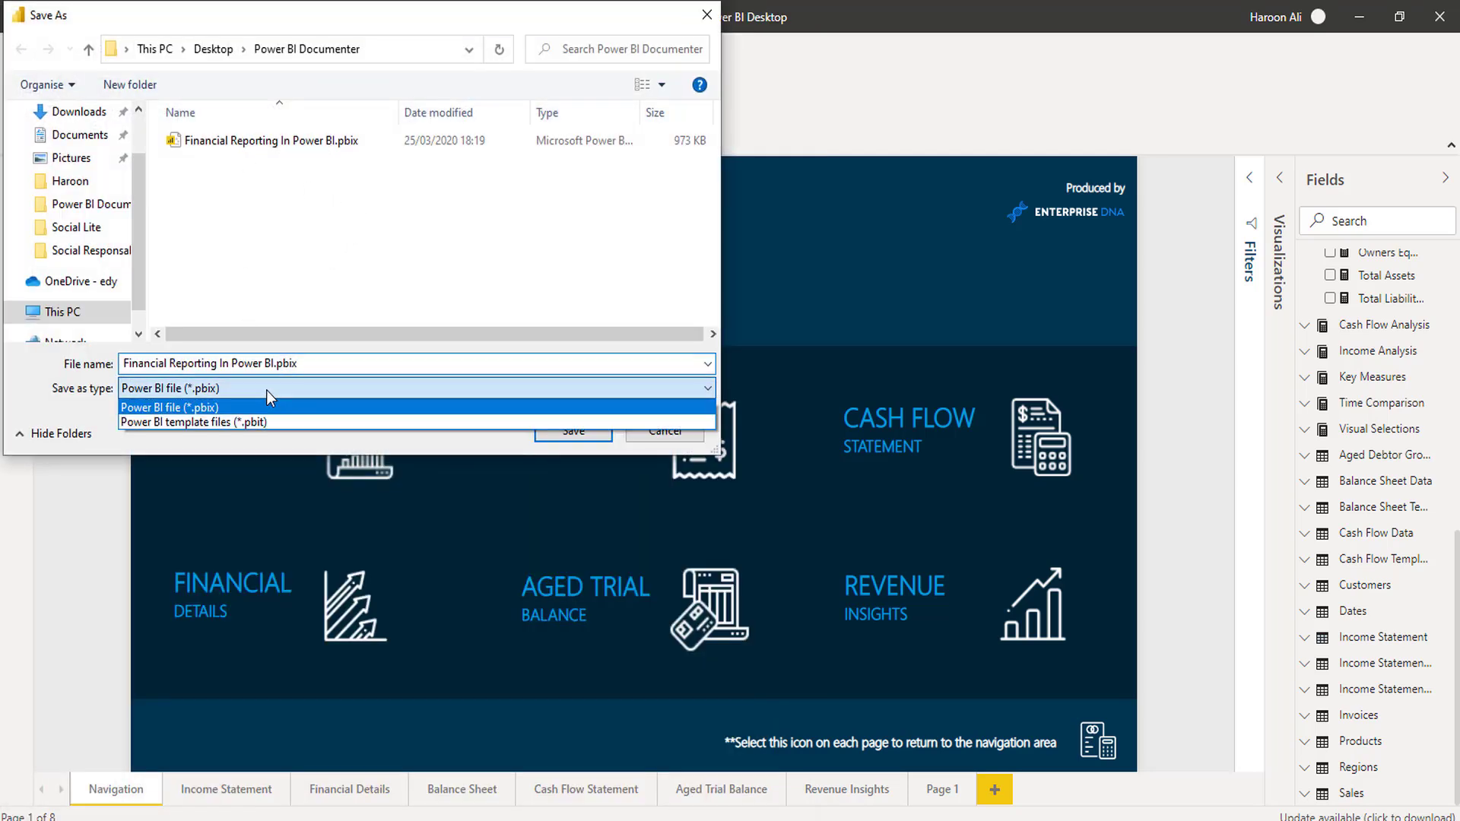
pyautogui.click(203, 427)
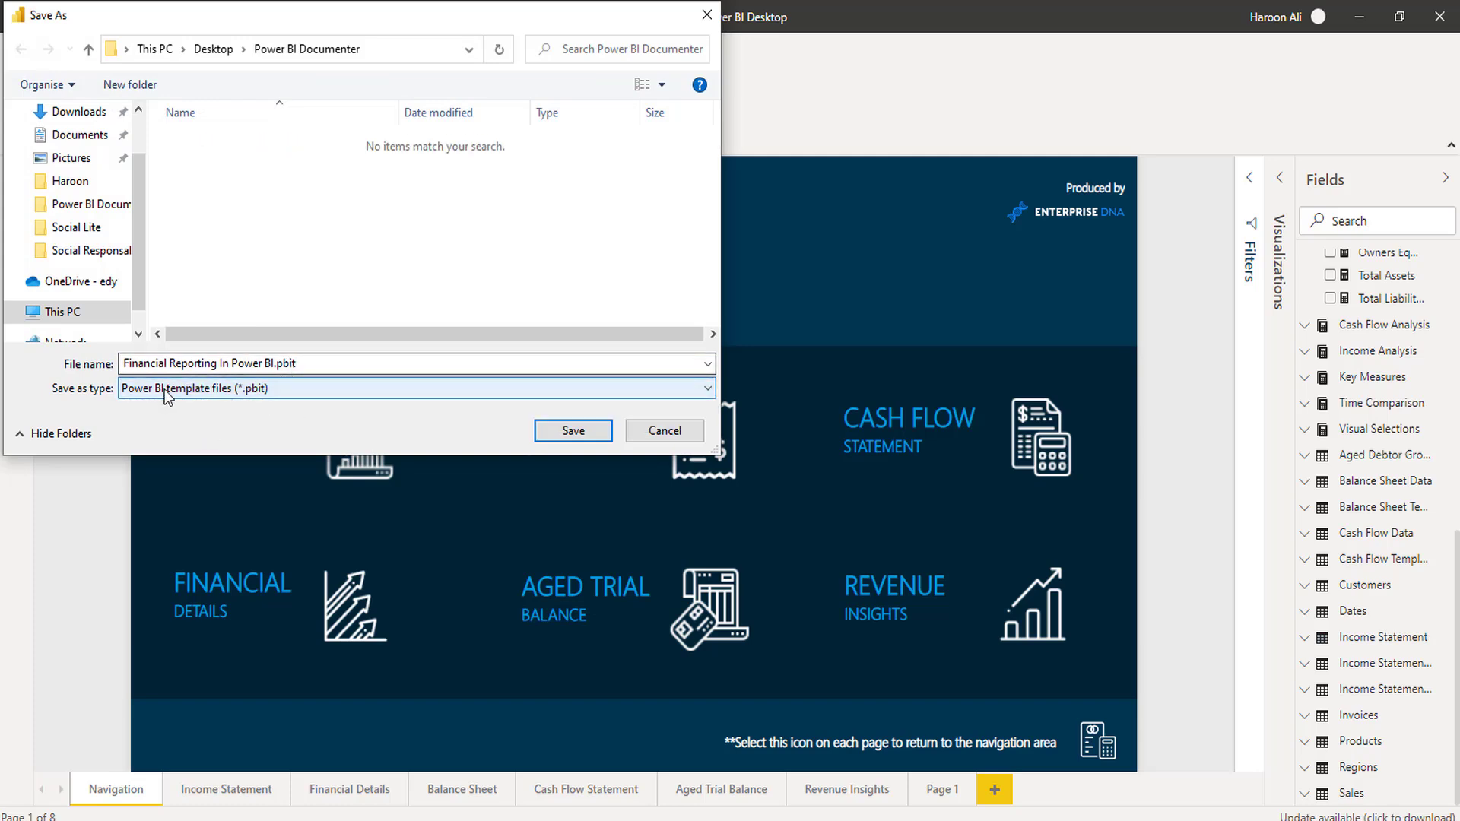
pyautogui.click(575, 432)
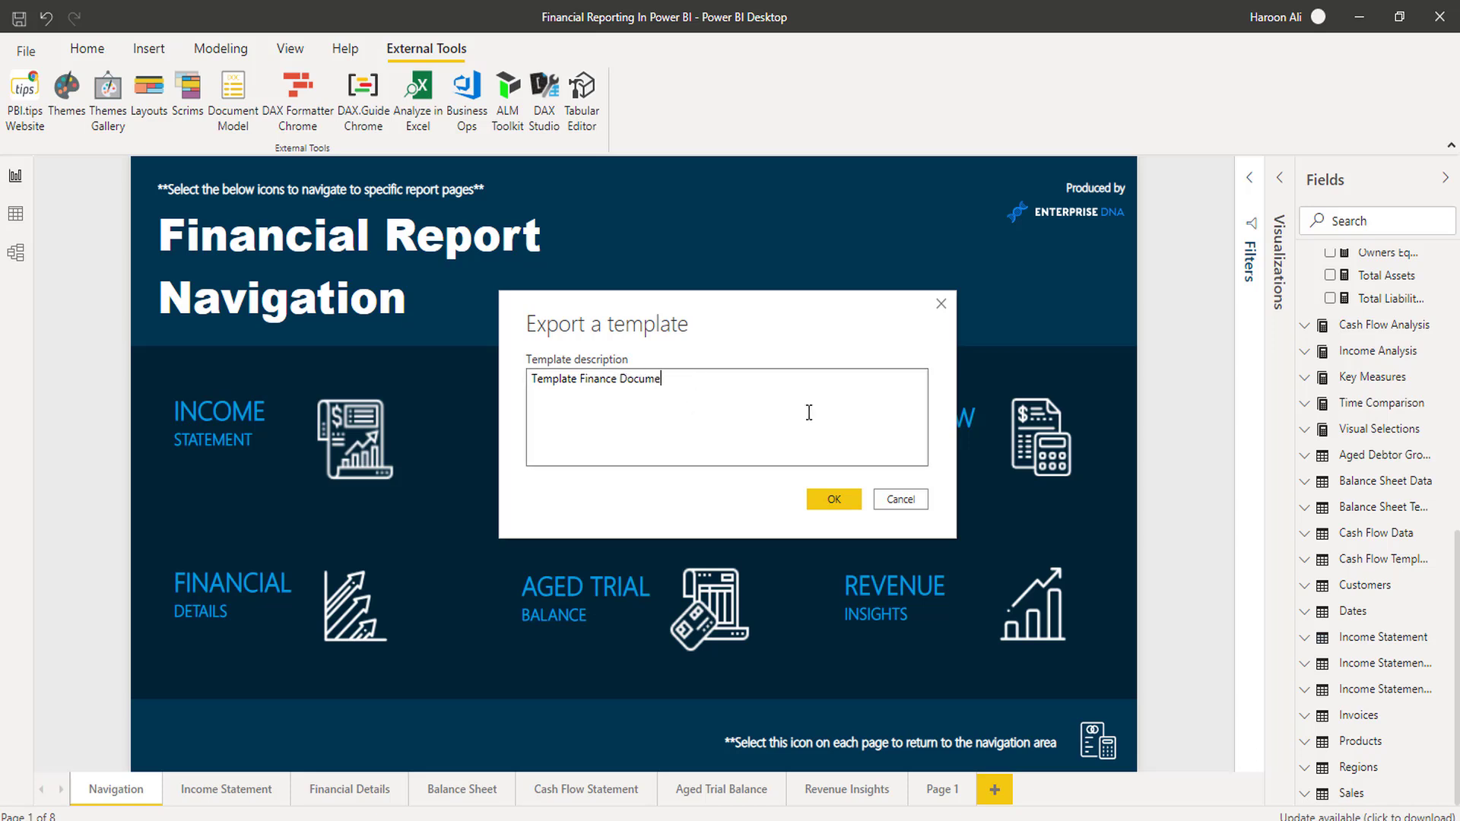
pyautogui.click(832, 501)
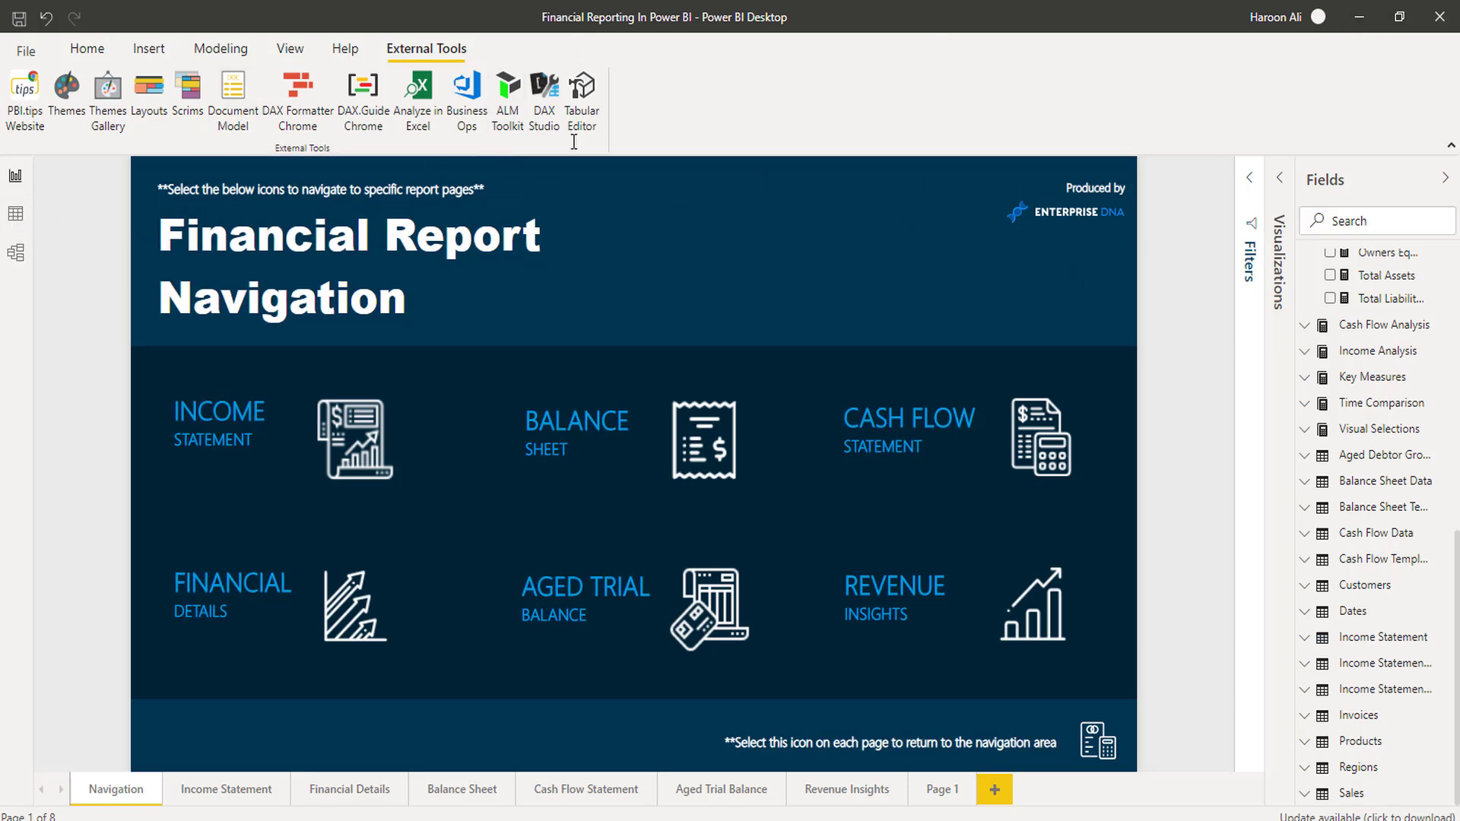
# Step: Minimize the open windows and bring up the Power BI Documenter folder in File Explorer
pyautogui.click(1363, 14)
pyautogui.click(1363, 12)
pyautogui.click(1356, 15)
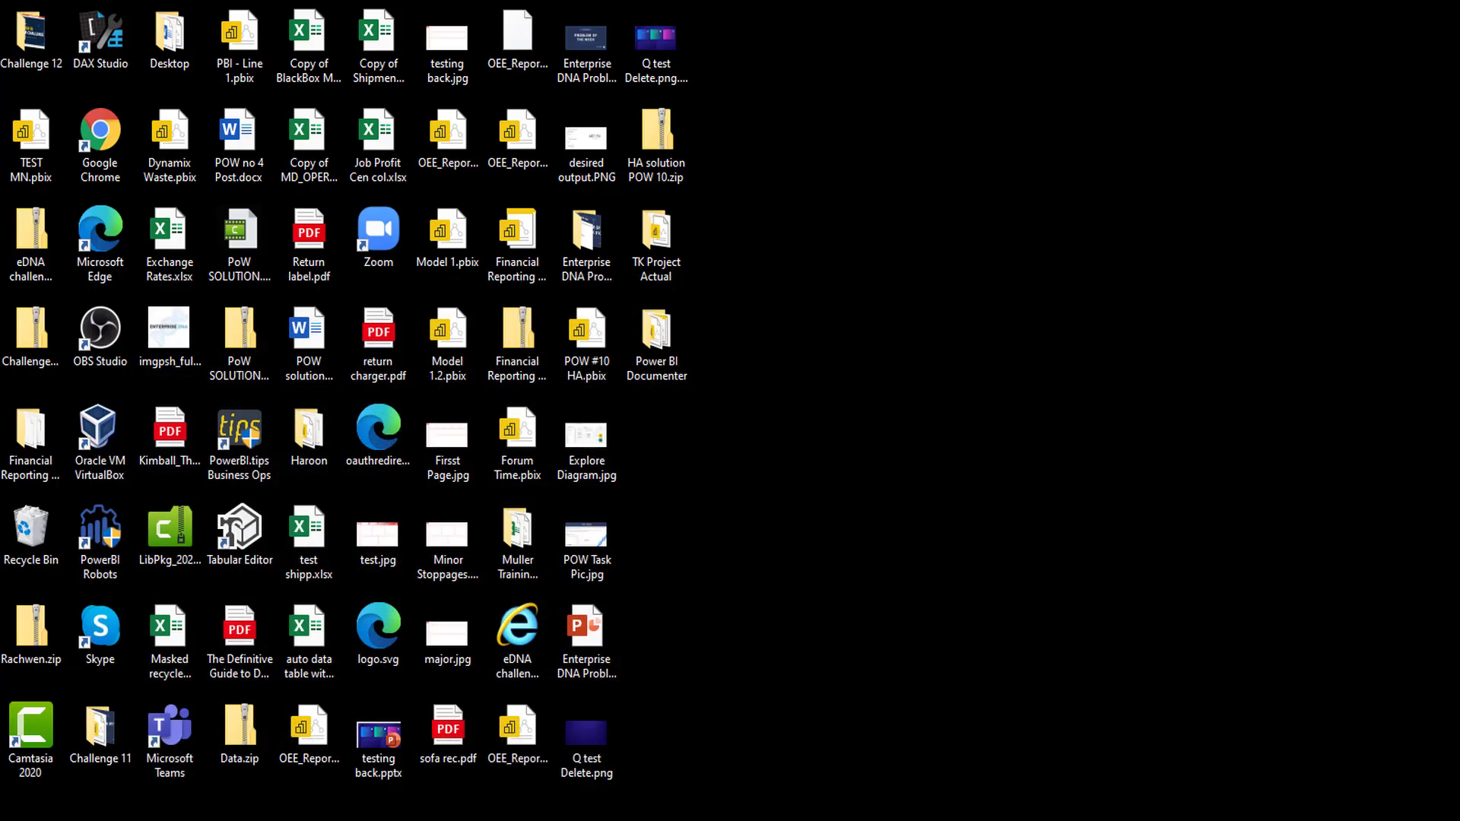
pyautogui.click(499, 741)
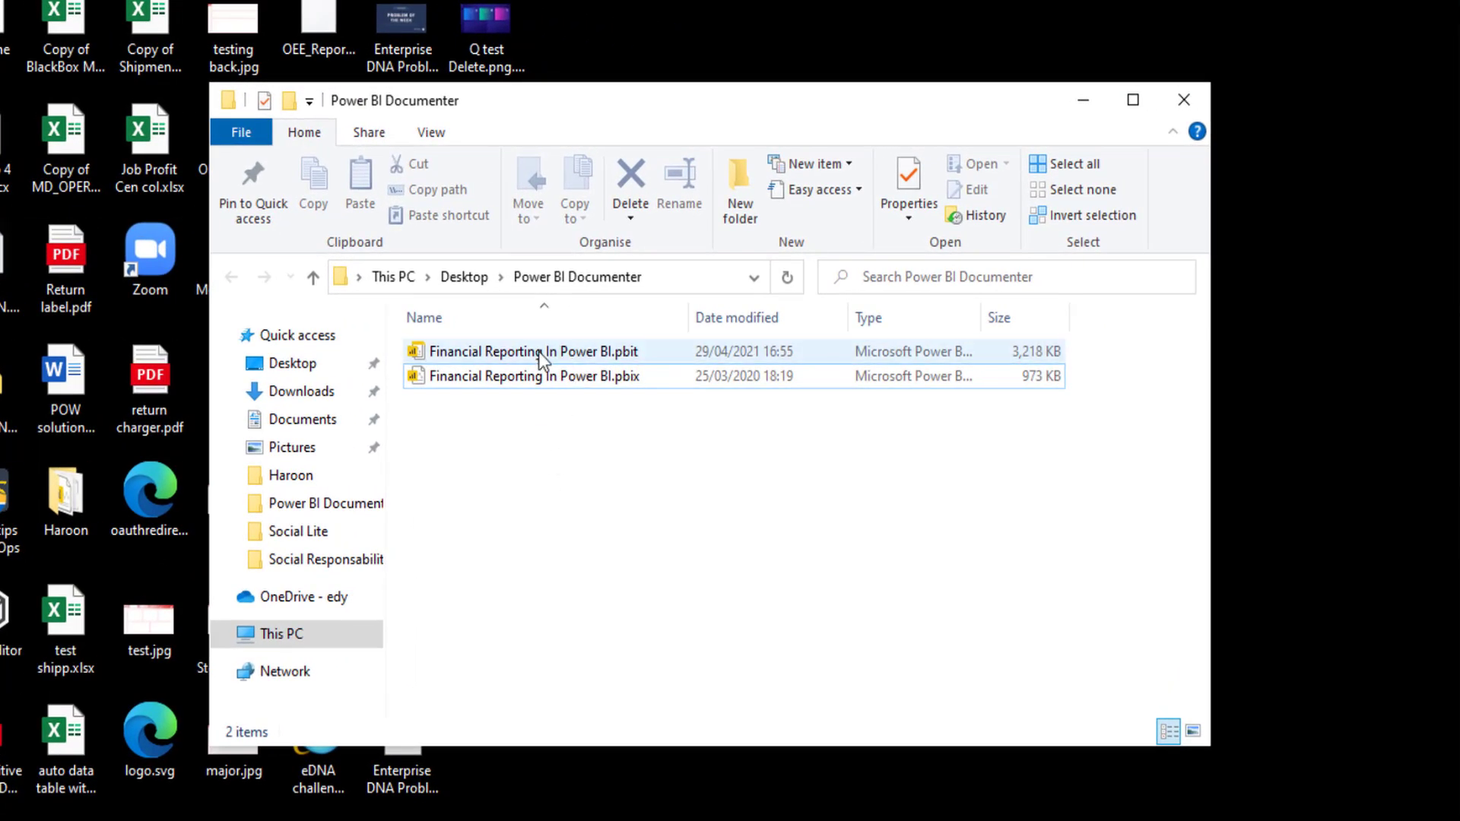
# Step: Rename the template file to Financial Reporting In Power BI.zip and accept the extension change
pyautogui.rightClick(526, 351)
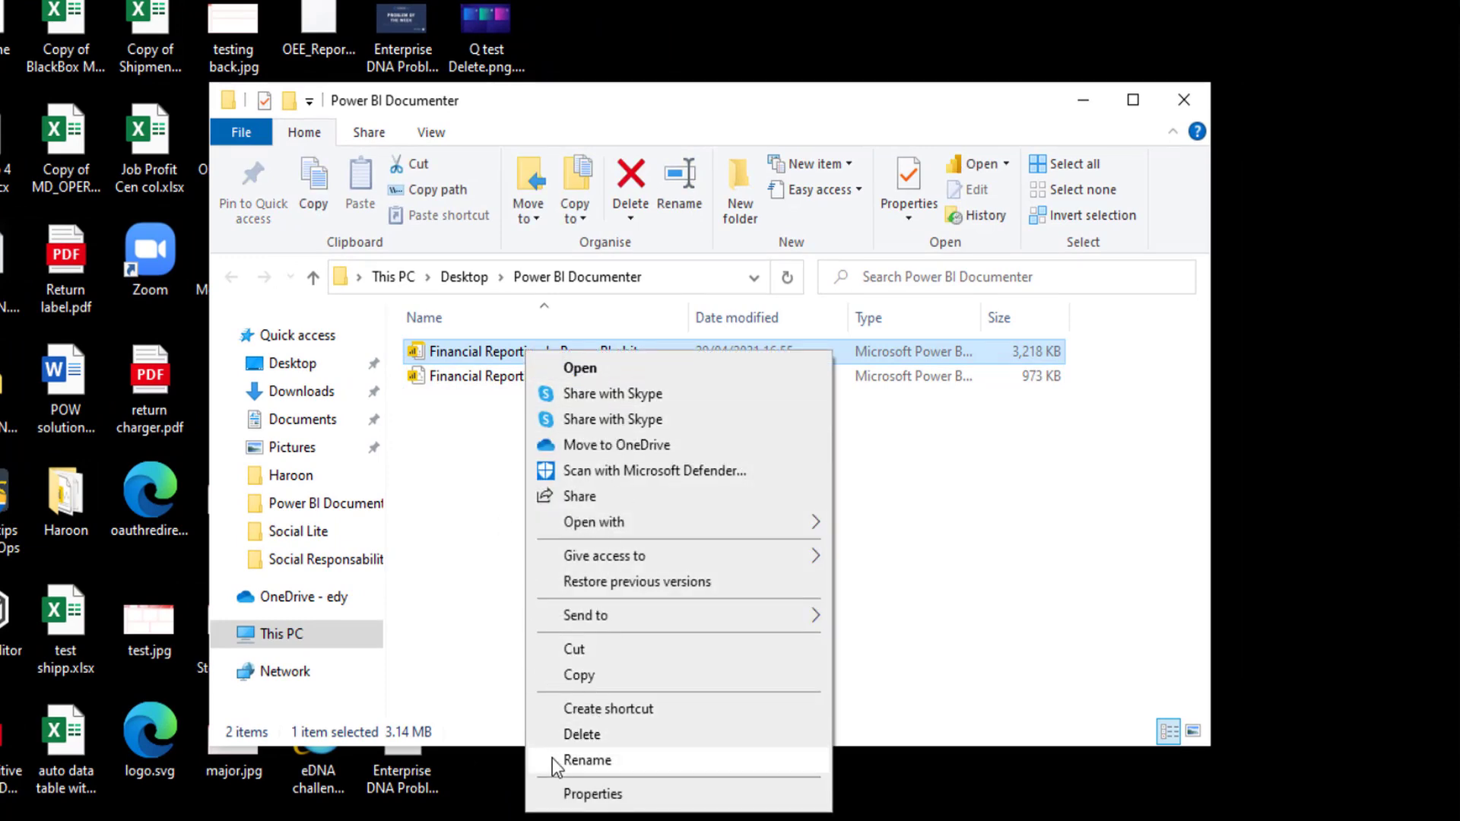
pyautogui.click(605, 760)
pyautogui.moveTo(640, 351); pyautogui.dragTo(624, 351)
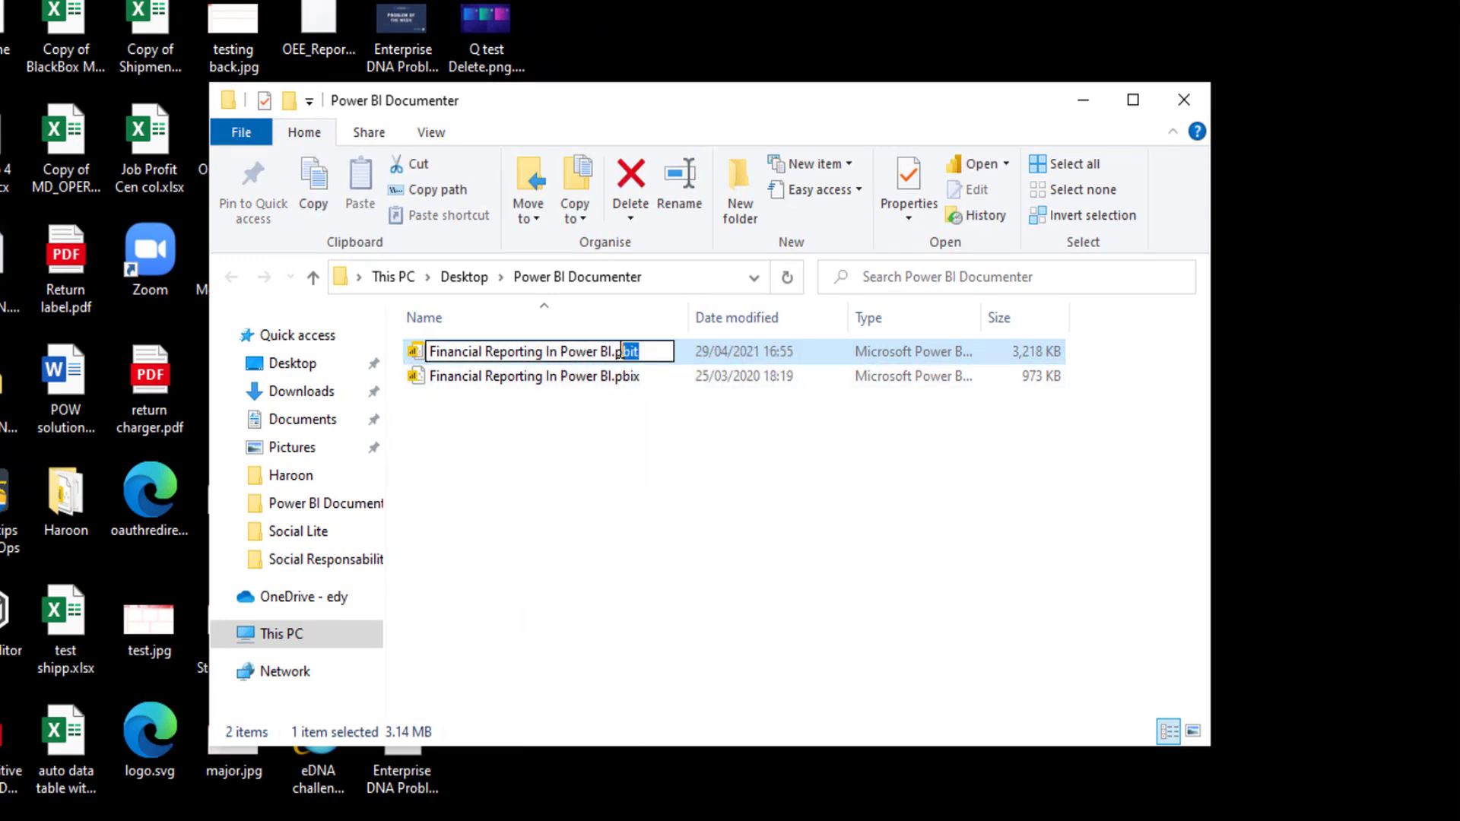
pyautogui.write('zip')
pyautogui.press('Return')
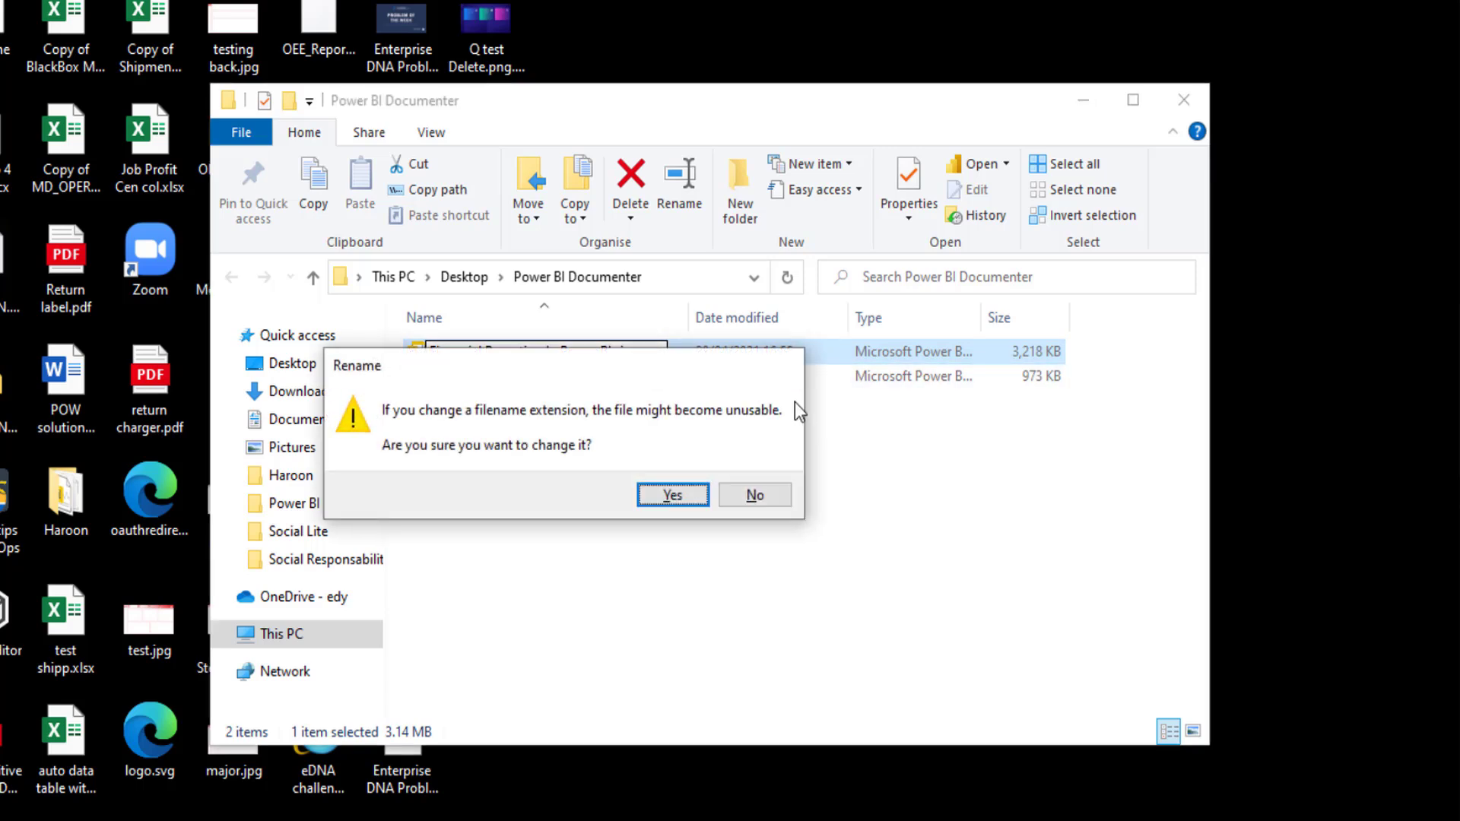
pyautogui.click(662, 497)
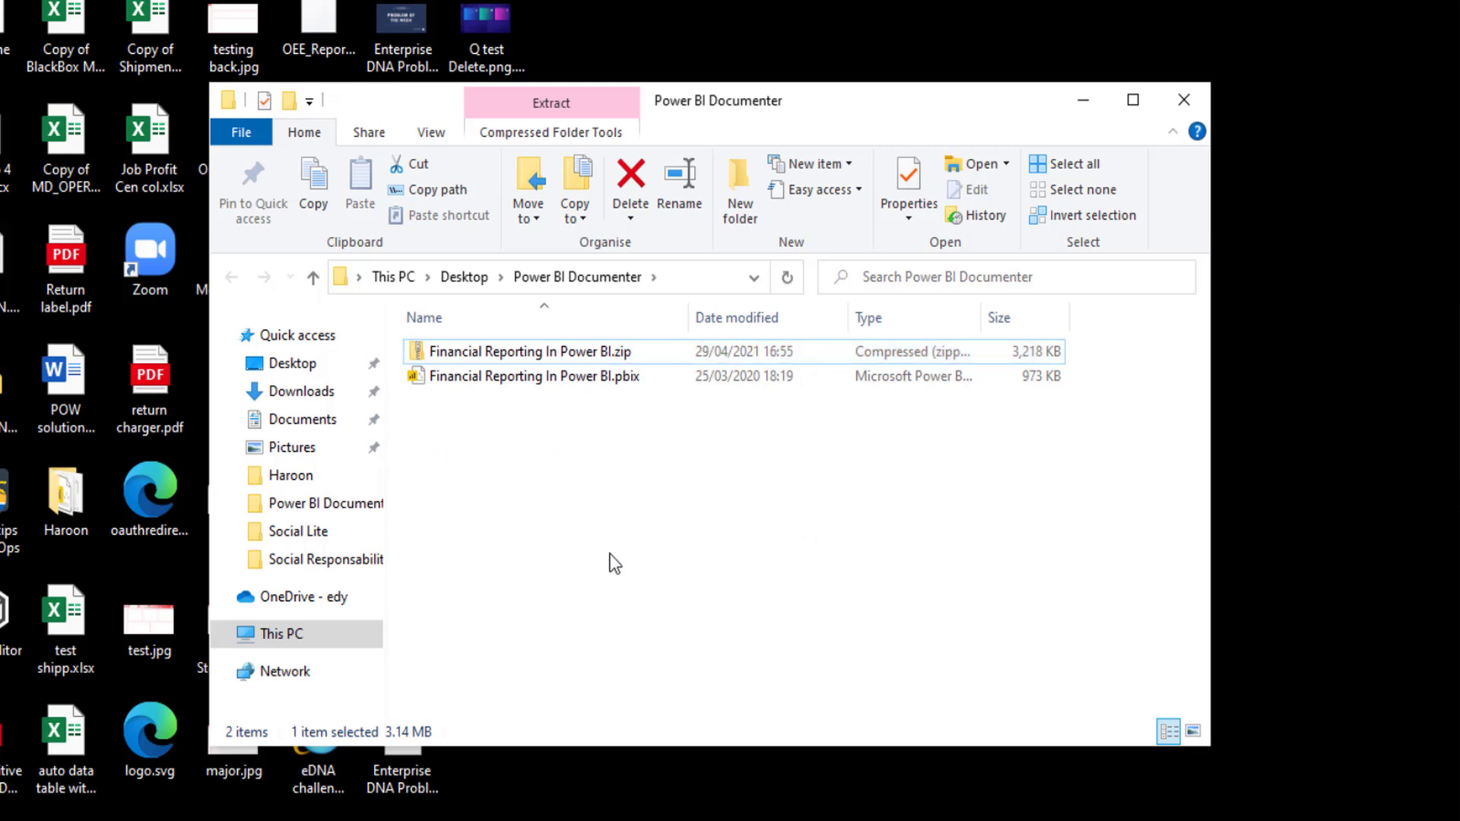
# Step: Extract the zip file directly into the Desktop\Power BI Documenter folder without a subfolder, and maximize the folder window showing the extracted files
pyautogui.rightClick(555, 353)
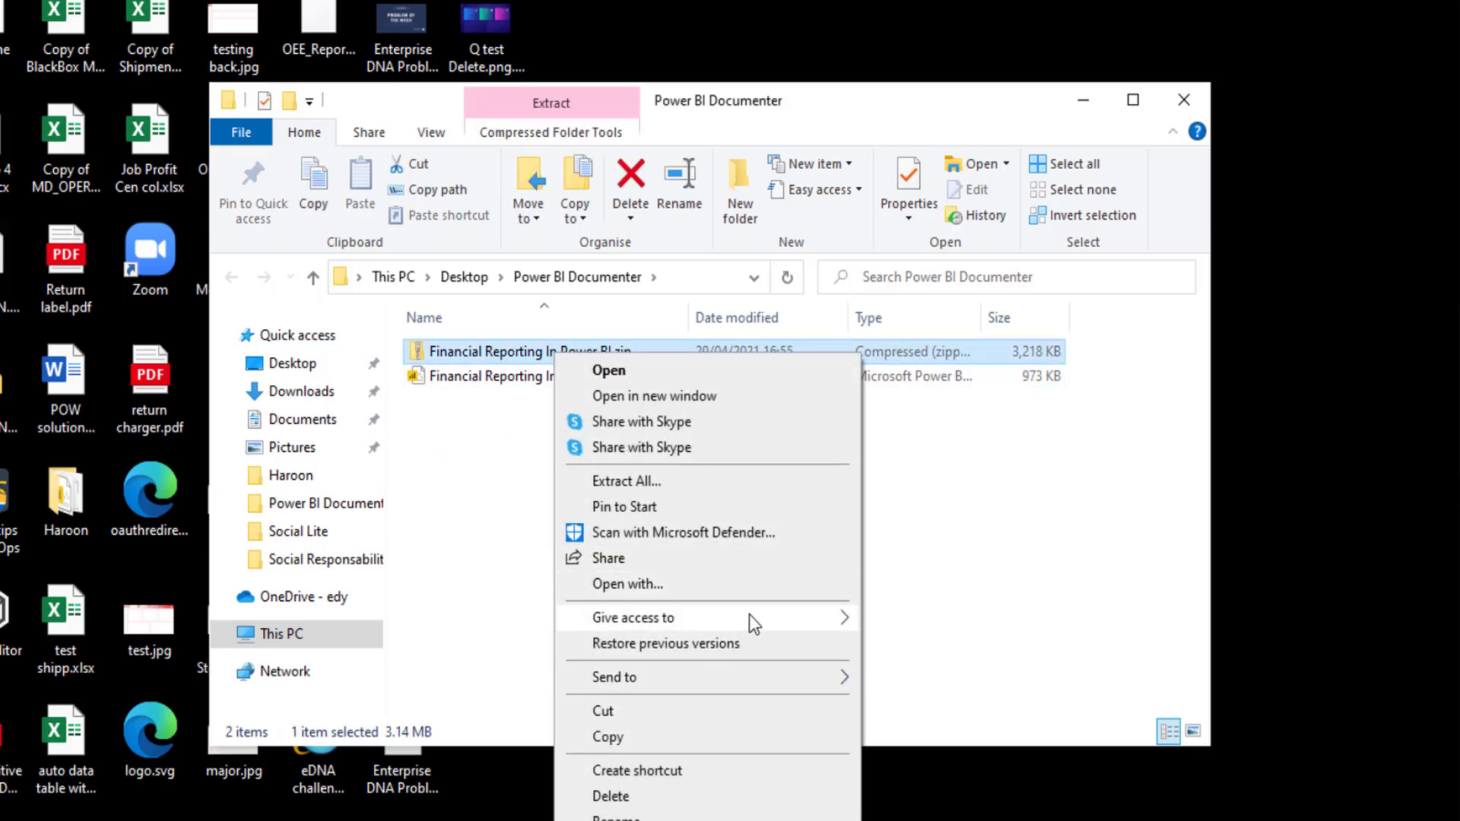
pyautogui.click(686, 483)
pyautogui.click(751, 388)
pyautogui.moveTo(759, 393); pyautogui.dragTo(571, 393)
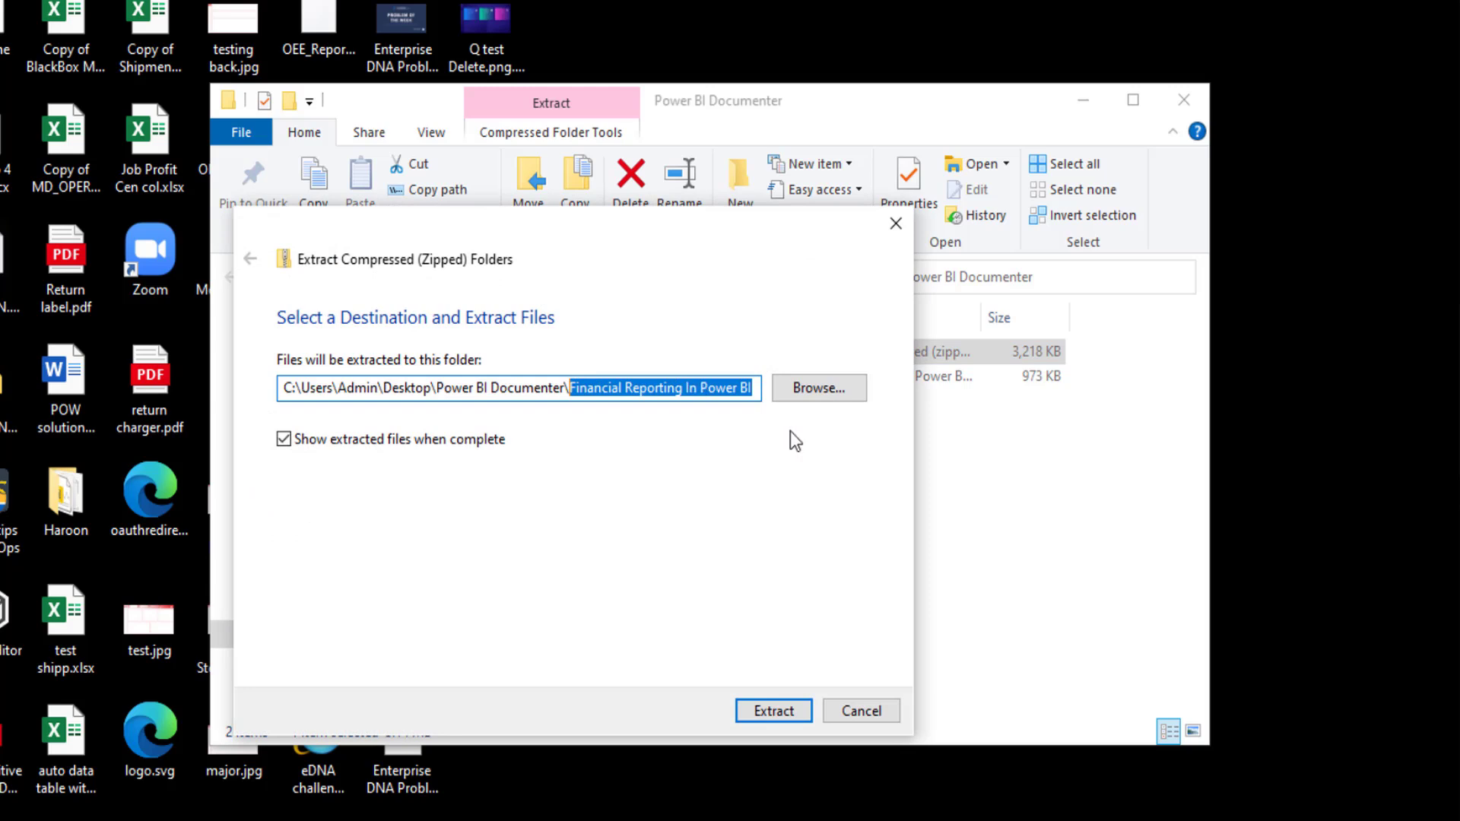
pyautogui.press('BackSpace')
pyautogui.press('Return')
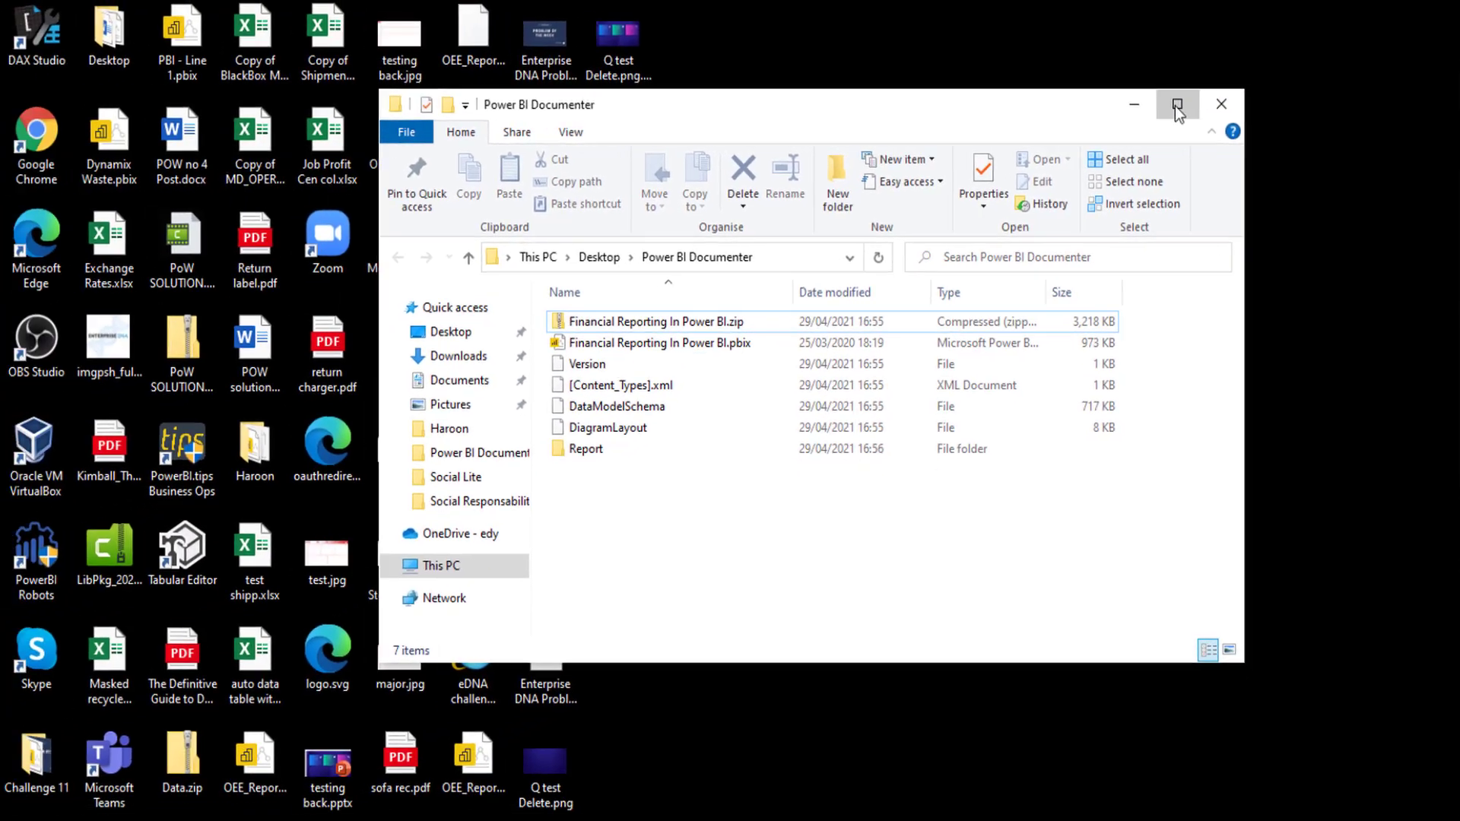
pyautogui.click(1133, 100)
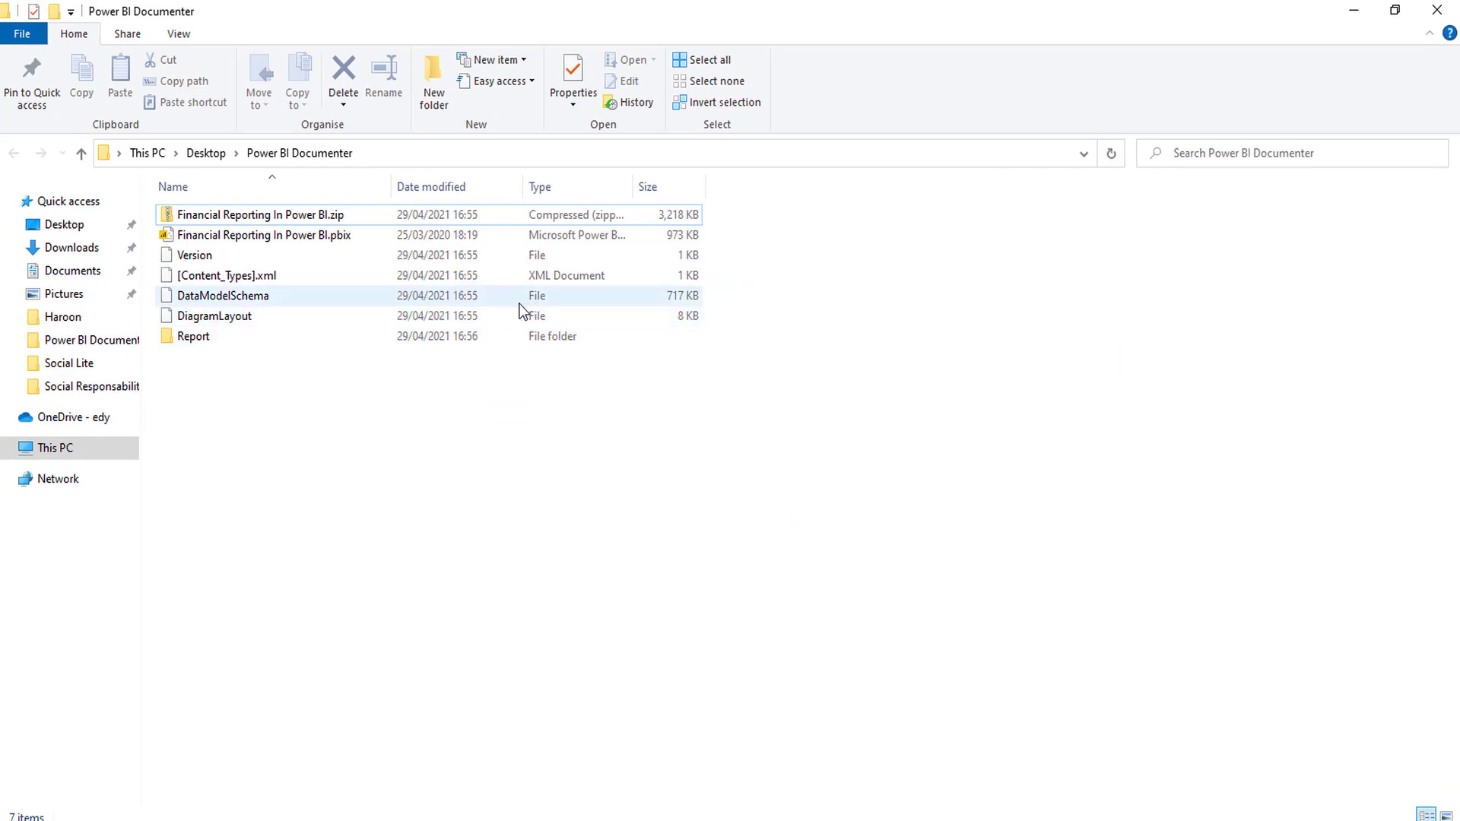
# Step: Open the extracted Version file in Notepad to read its contents, and close it again
pyautogui.rightClick(196, 262)
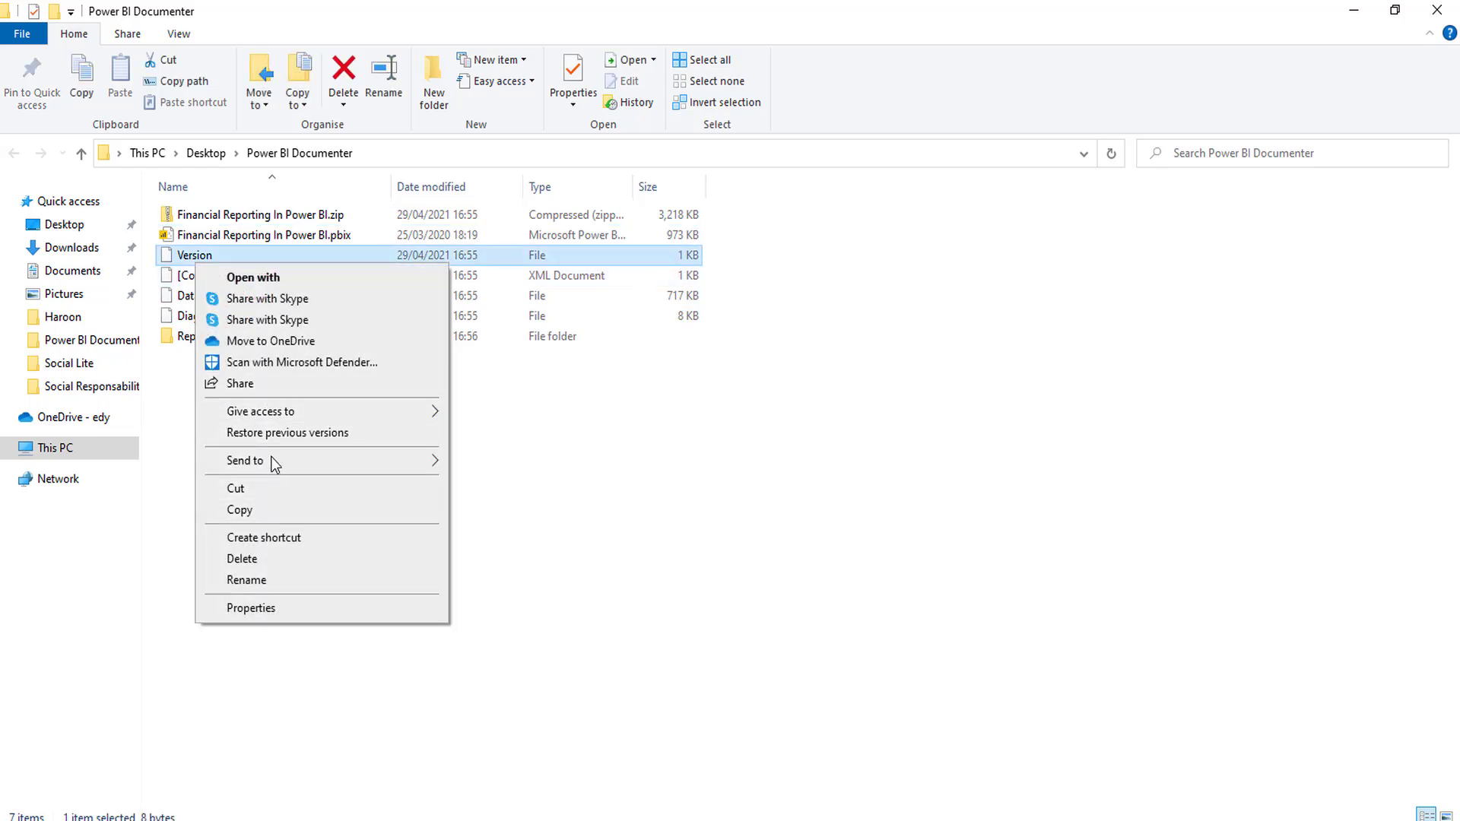
pyautogui.click(267, 277)
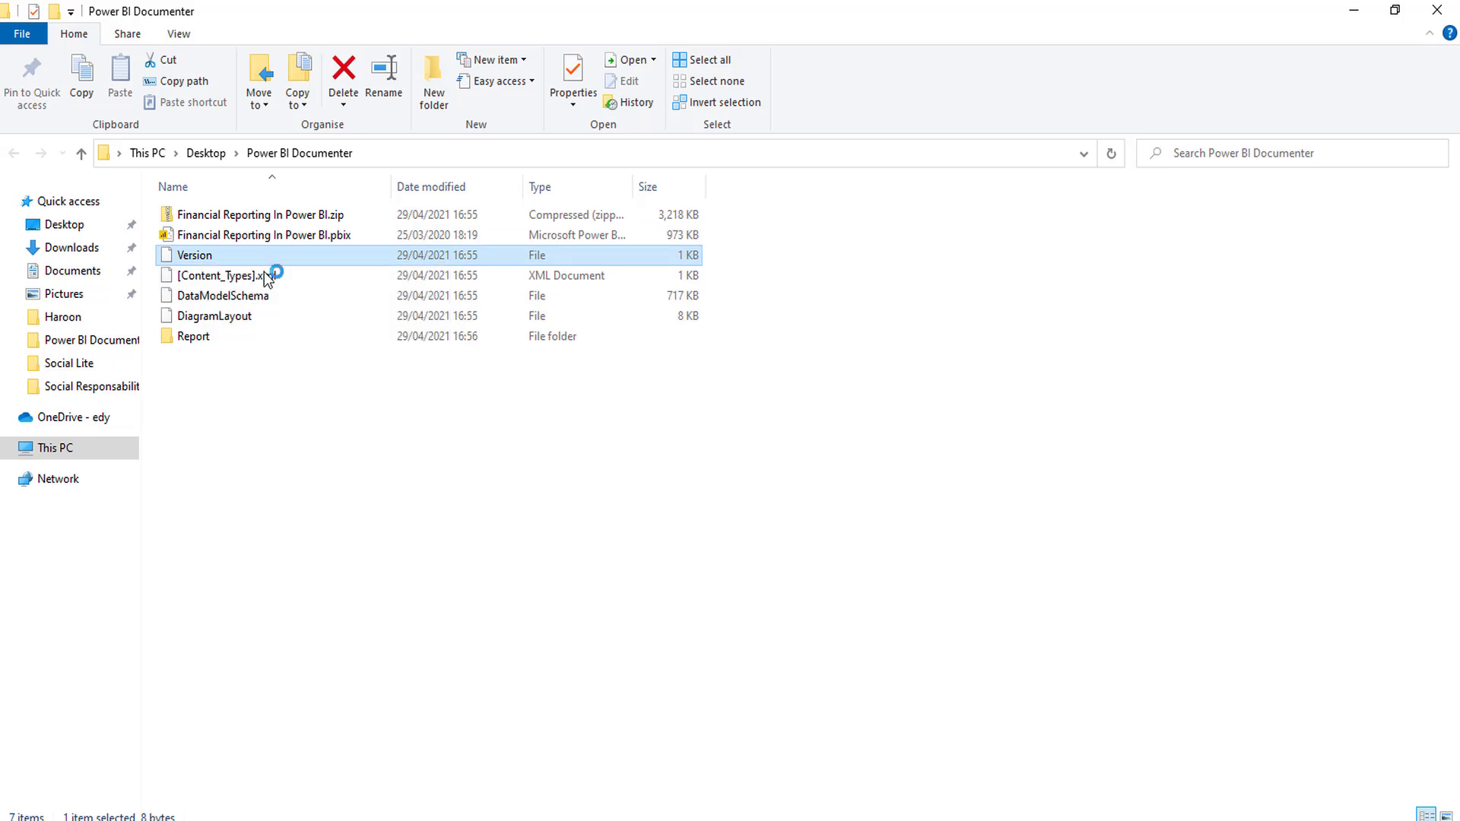
pyautogui.click(652, 339)
pyautogui.click(763, 683)
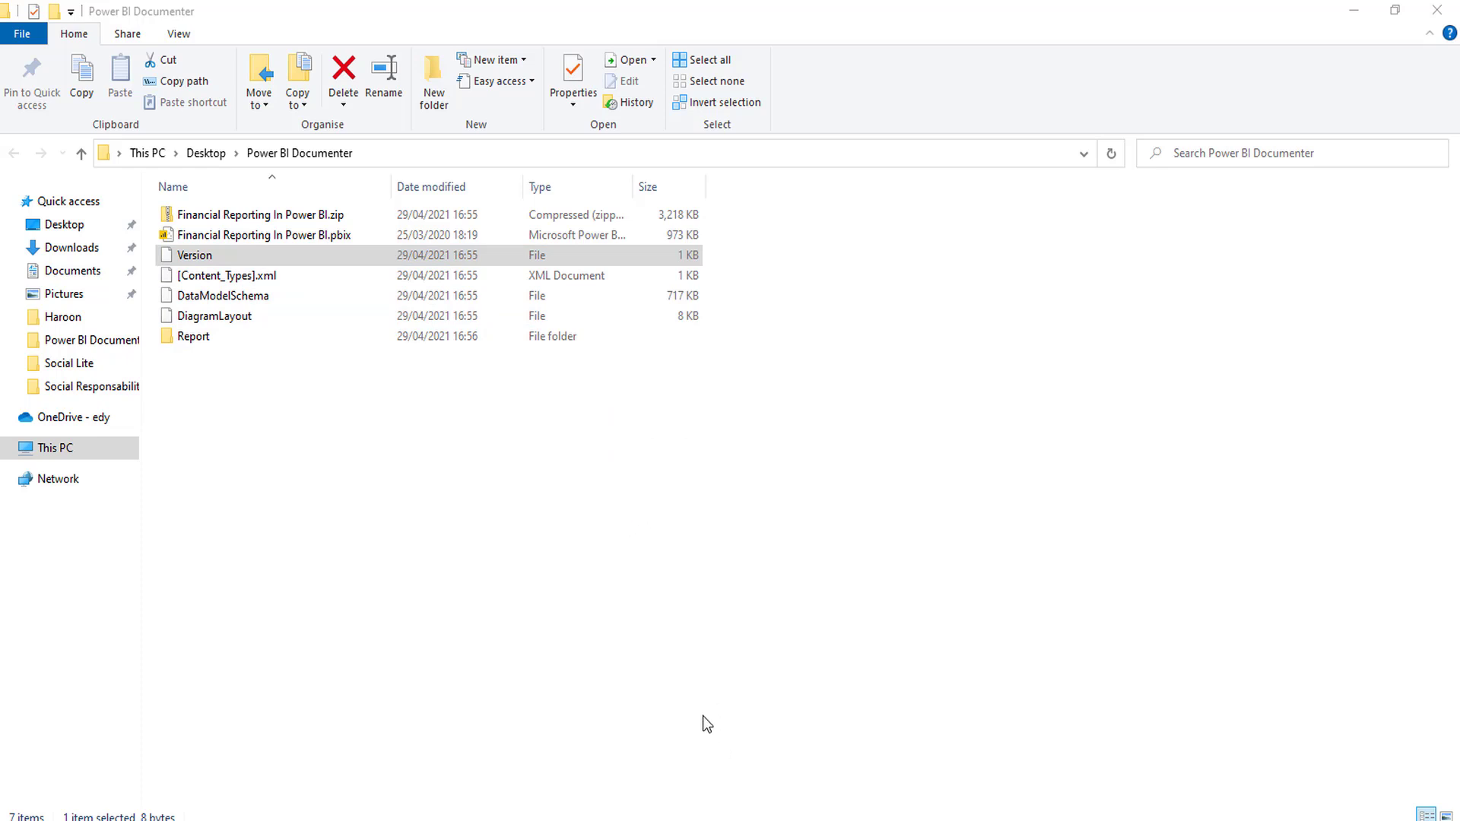
pyautogui.moveTo(417, 818)
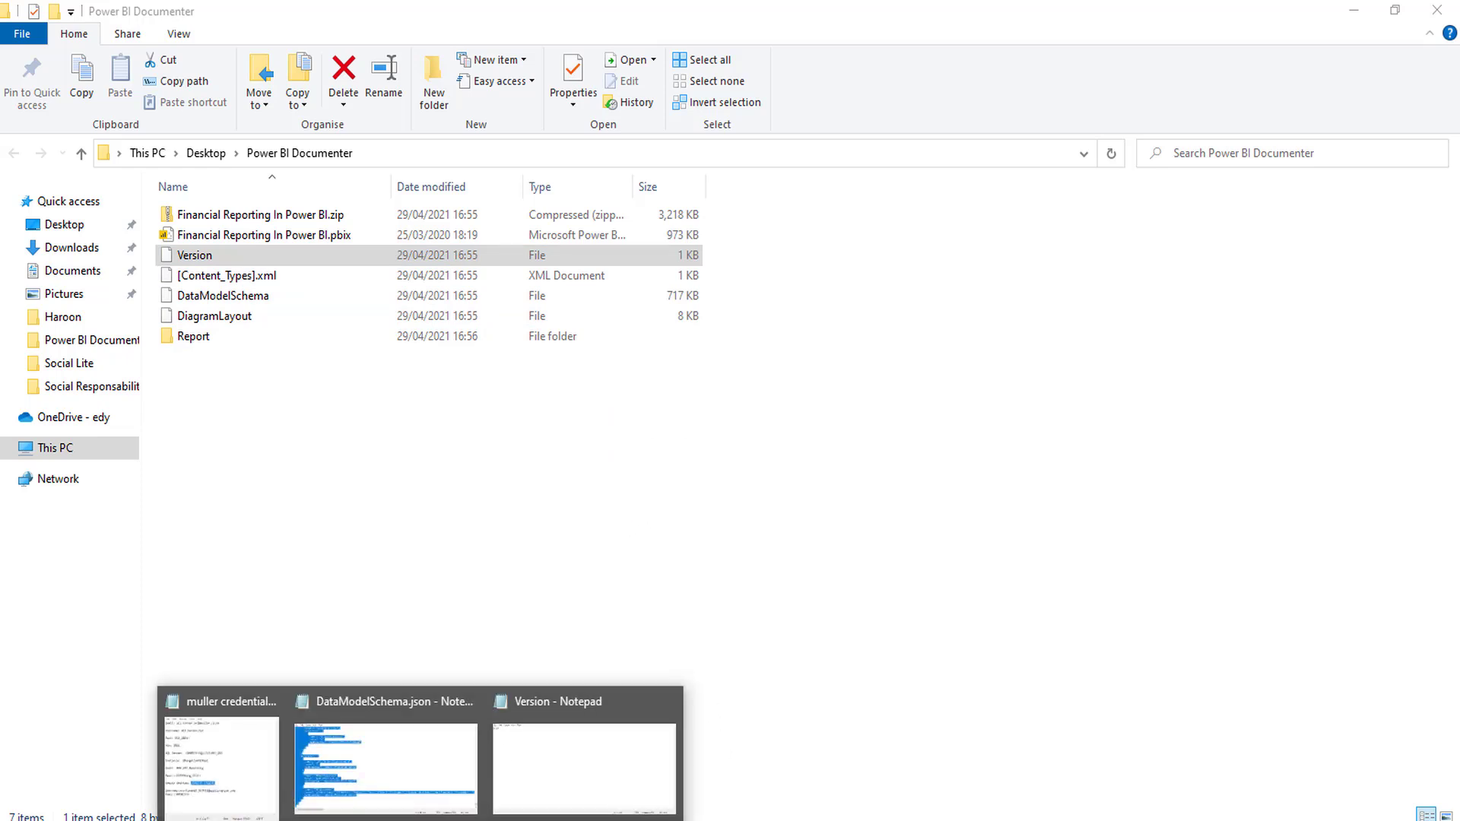
pyautogui.click(616, 744)
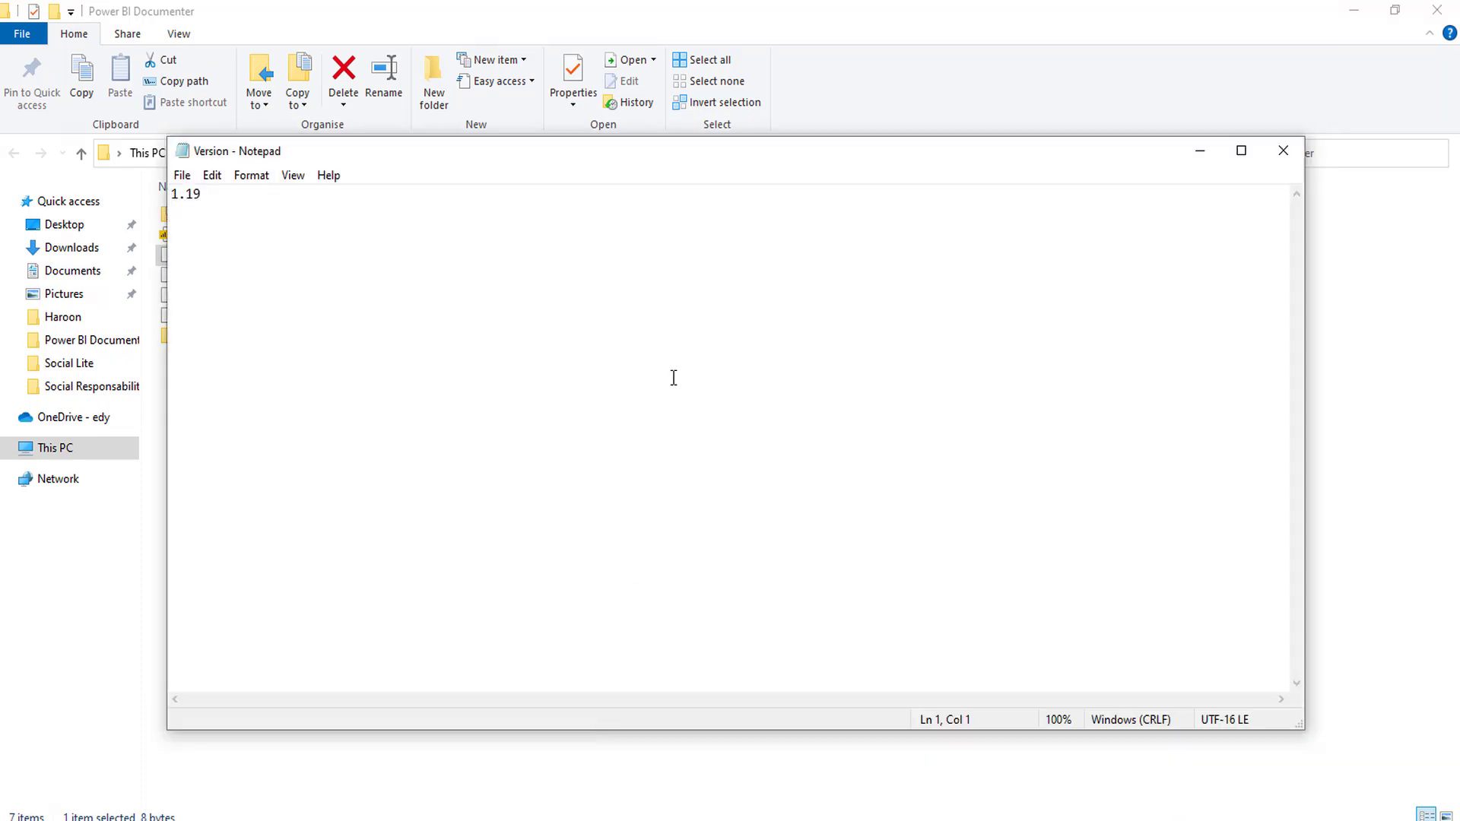
pyautogui.click(1283, 151)
pyautogui.click(431, 339)
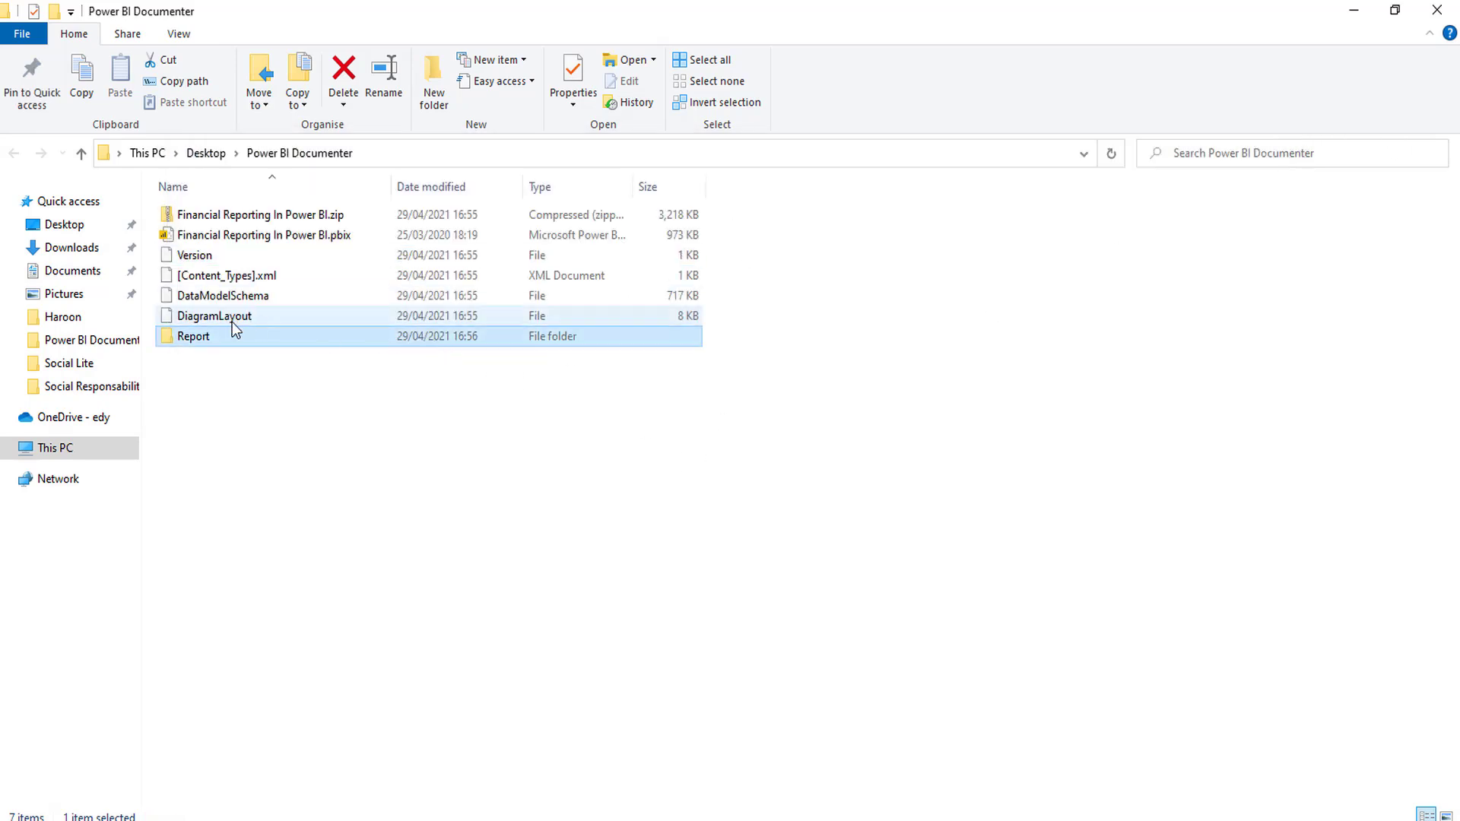
pyautogui.click(267, 423)
pyautogui.click(216, 297)
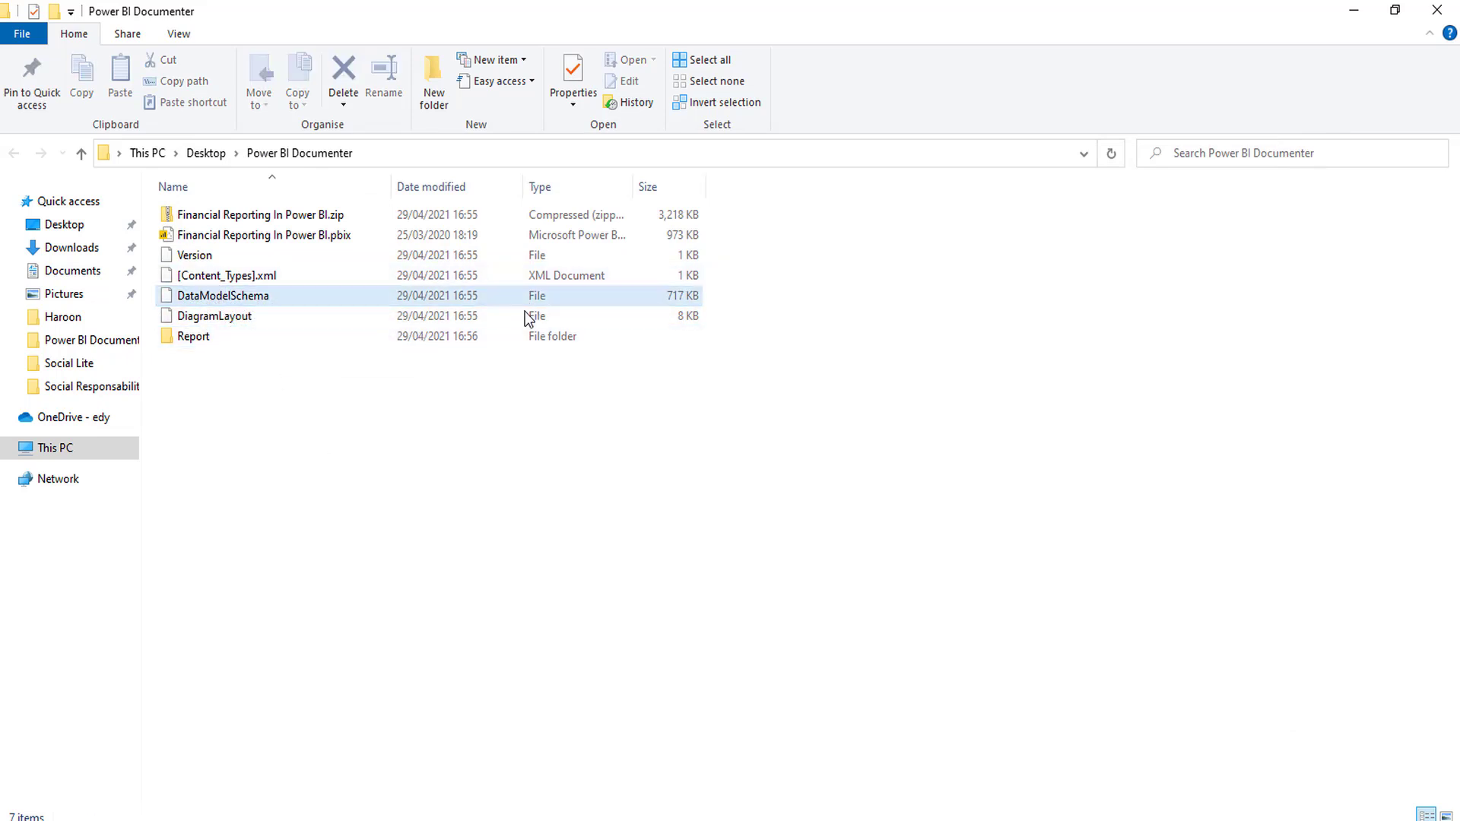
pyautogui.click(483, 318)
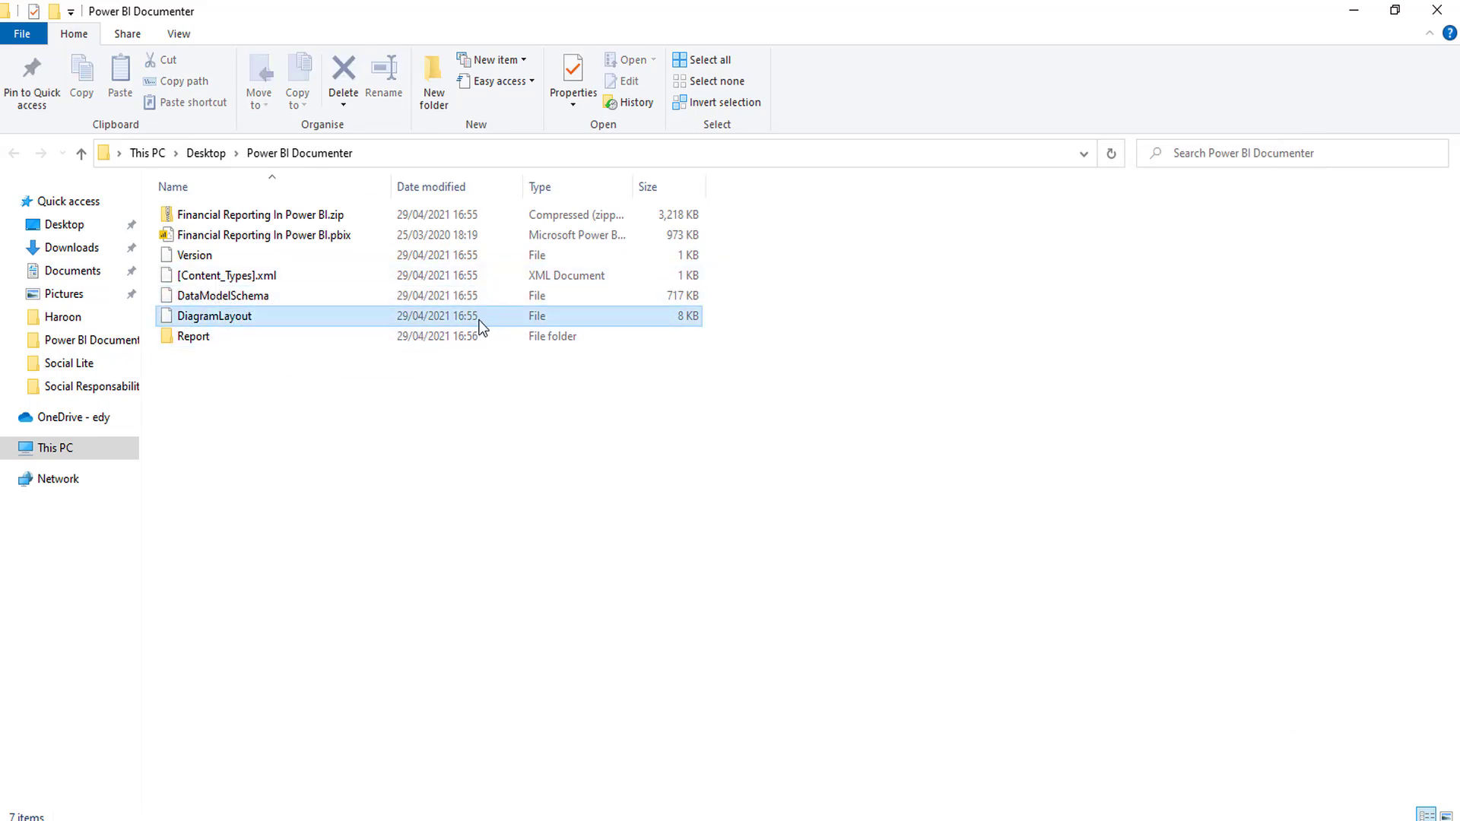
# Step: Open the extracted DataModelSchema file in Notepad and look through its JSON model definition
pyautogui.click(212, 302)
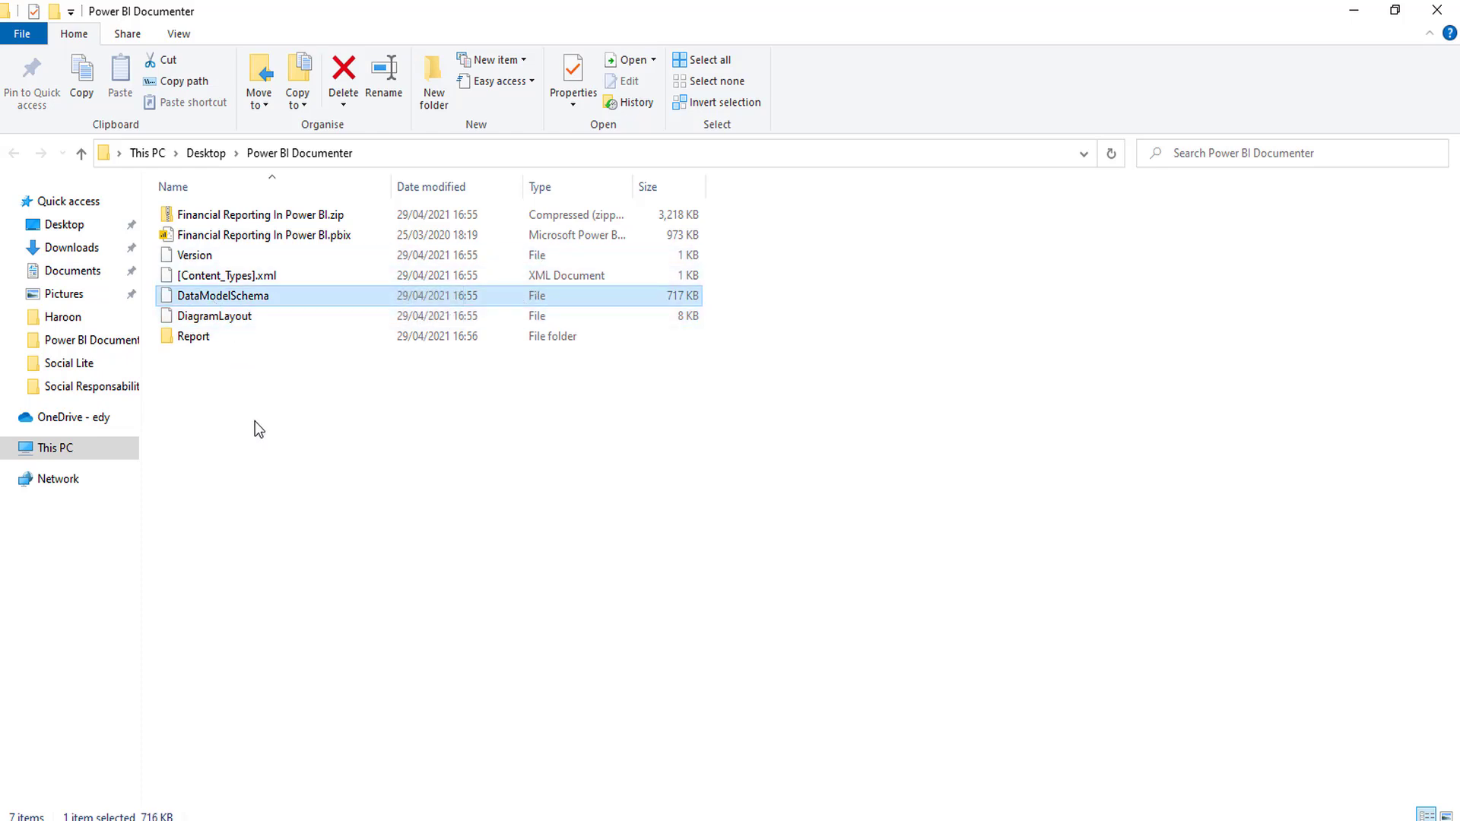
pyautogui.rightClick(203, 299)
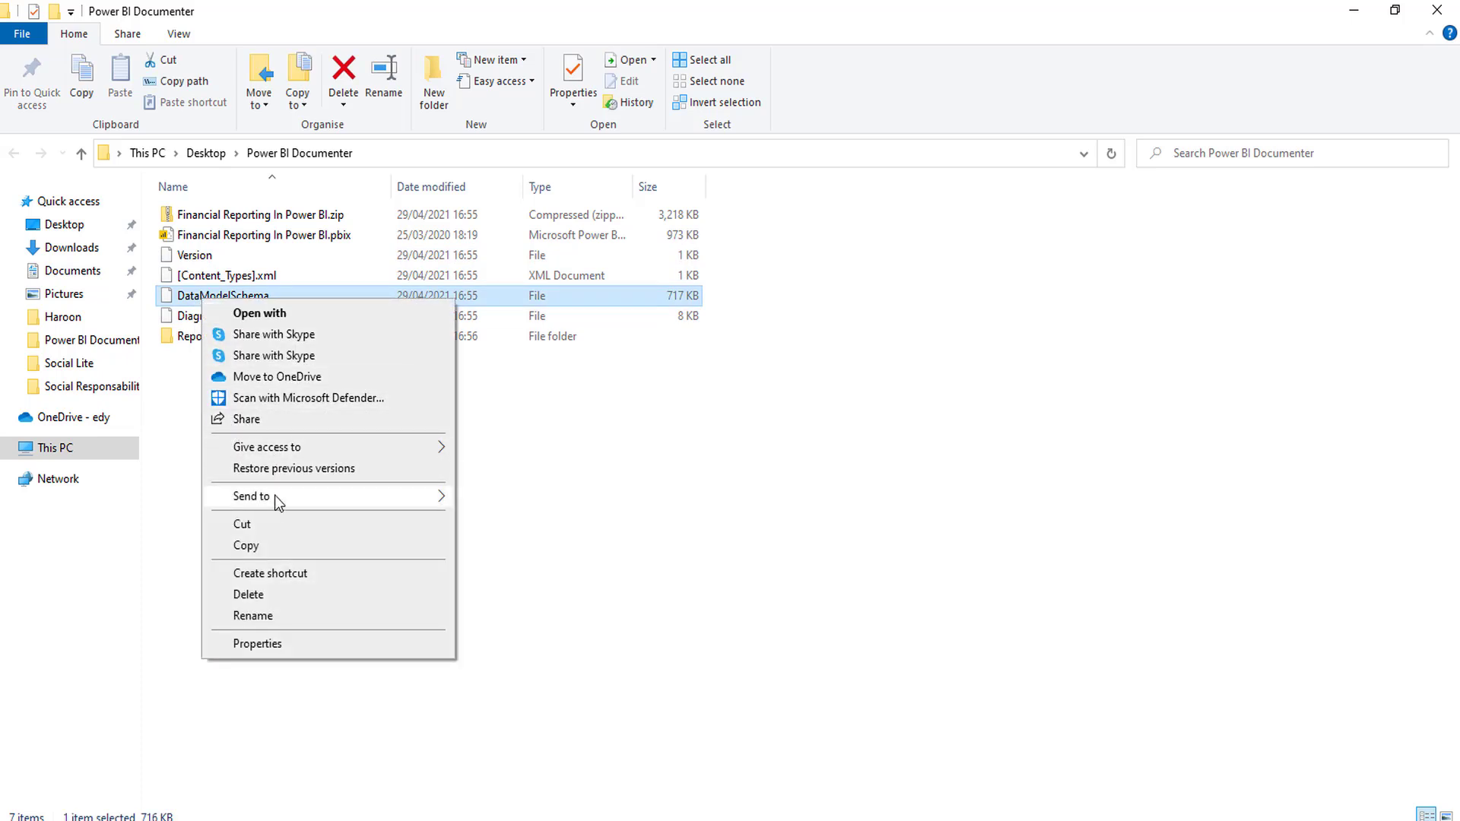
pyautogui.click(280, 313)
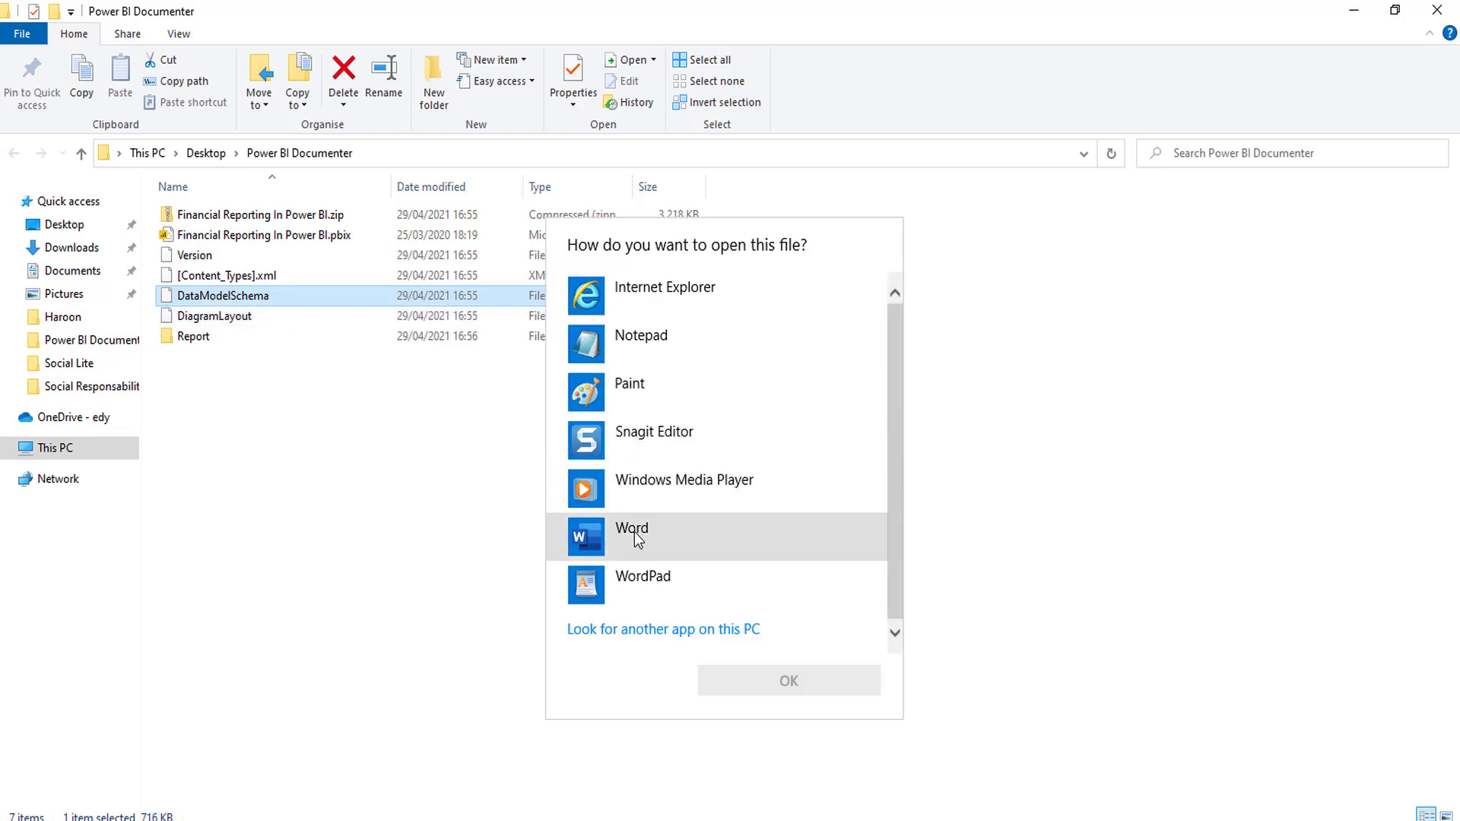
pyautogui.click(635, 532)
pyautogui.click(641, 340)
pyautogui.click(784, 682)
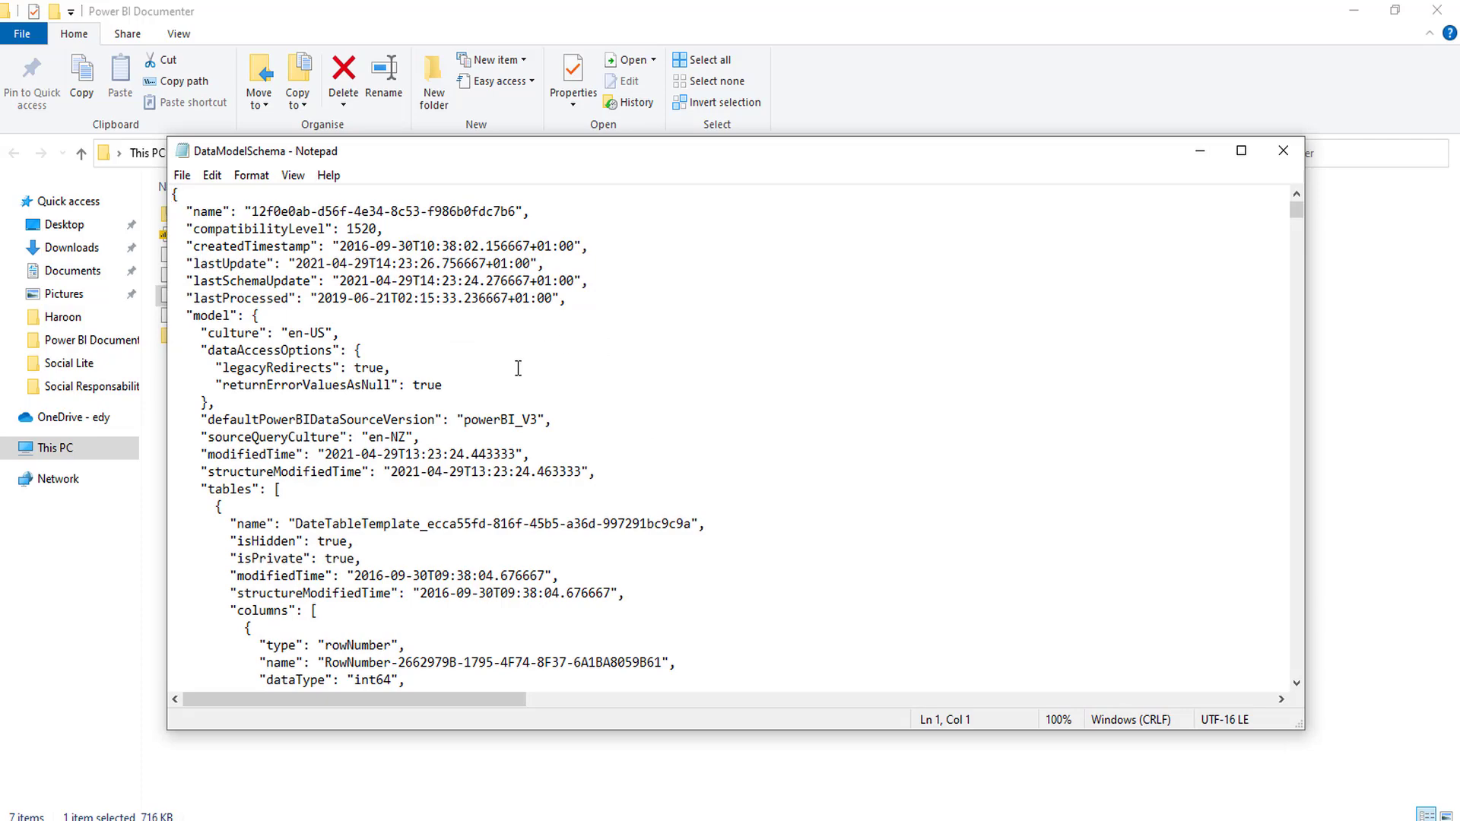
pyautogui.scroll(-20, 517, 368)
pyautogui.scroll(-17, 499, 411)
pyautogui.scroll(-20, 474, 405)
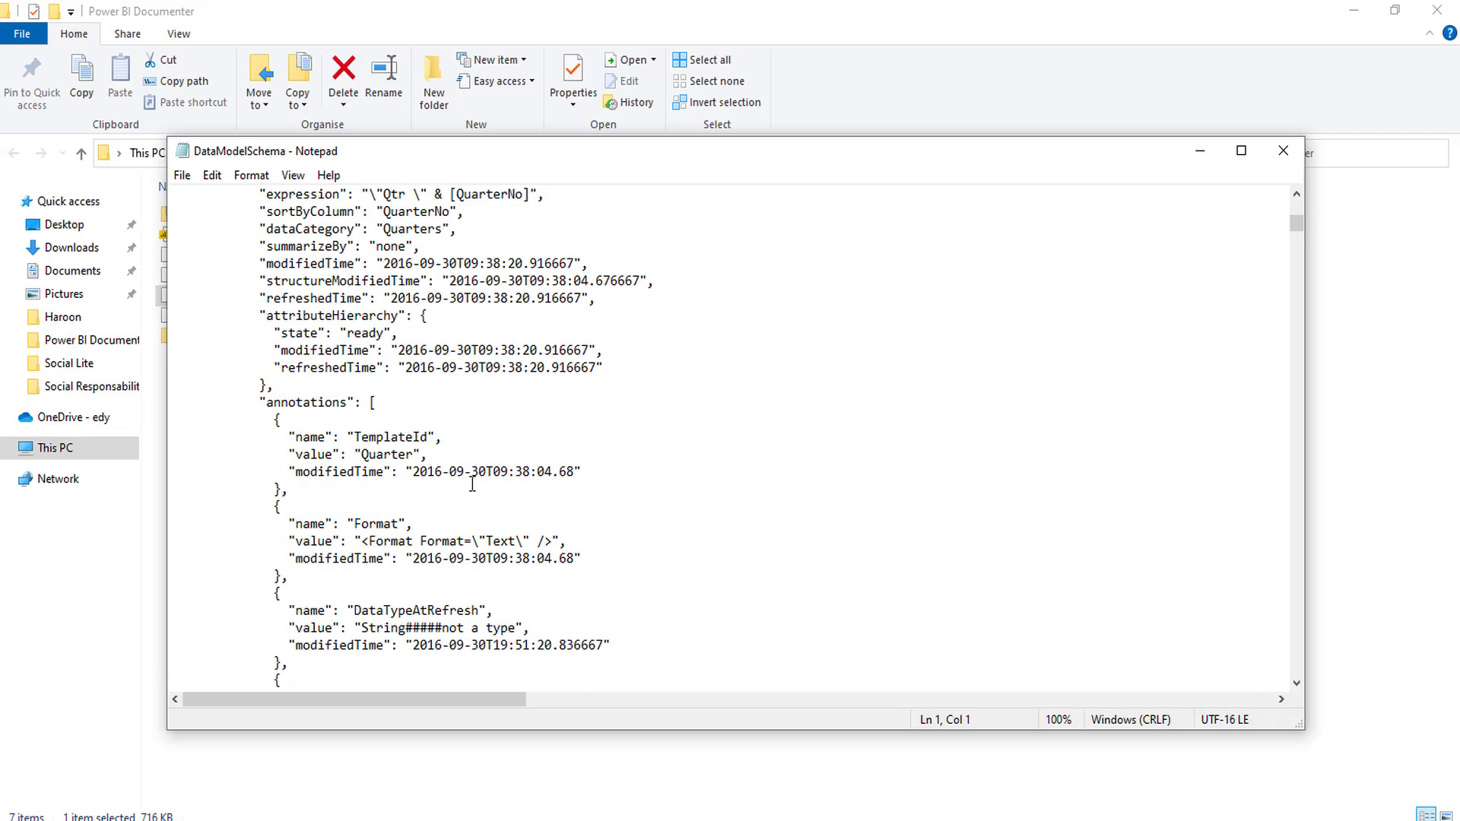
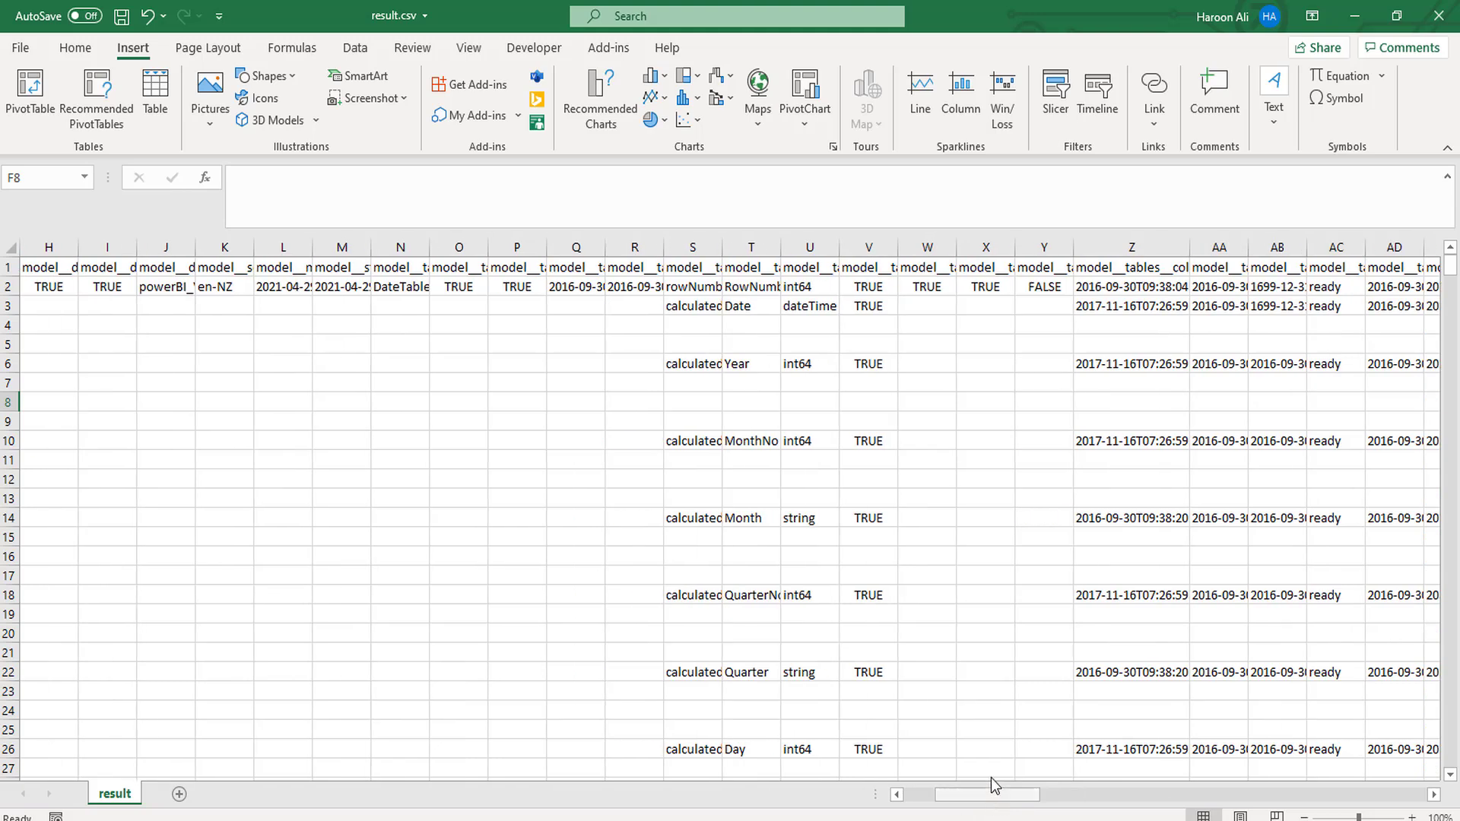
# Step: Widen column S in the result.csv sheet and select its header cell S1 to examine the column-type field
pyautogui.scroll(-4, 821, 639)
pyautogui.scroll(4, 798, 730)
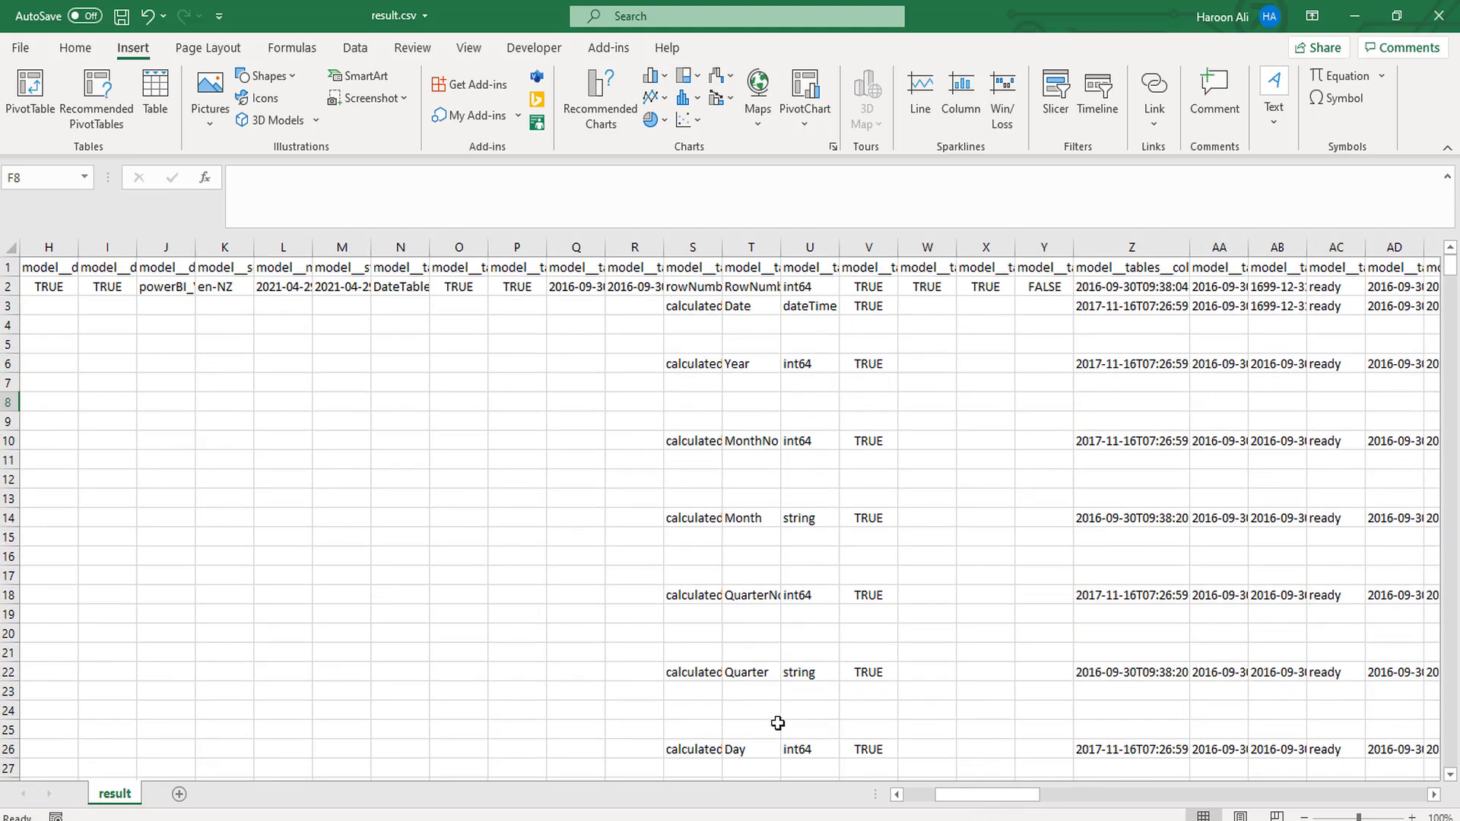
pyautogui.moveTo(983, 797); pyautogui.dragTo(937, 794)
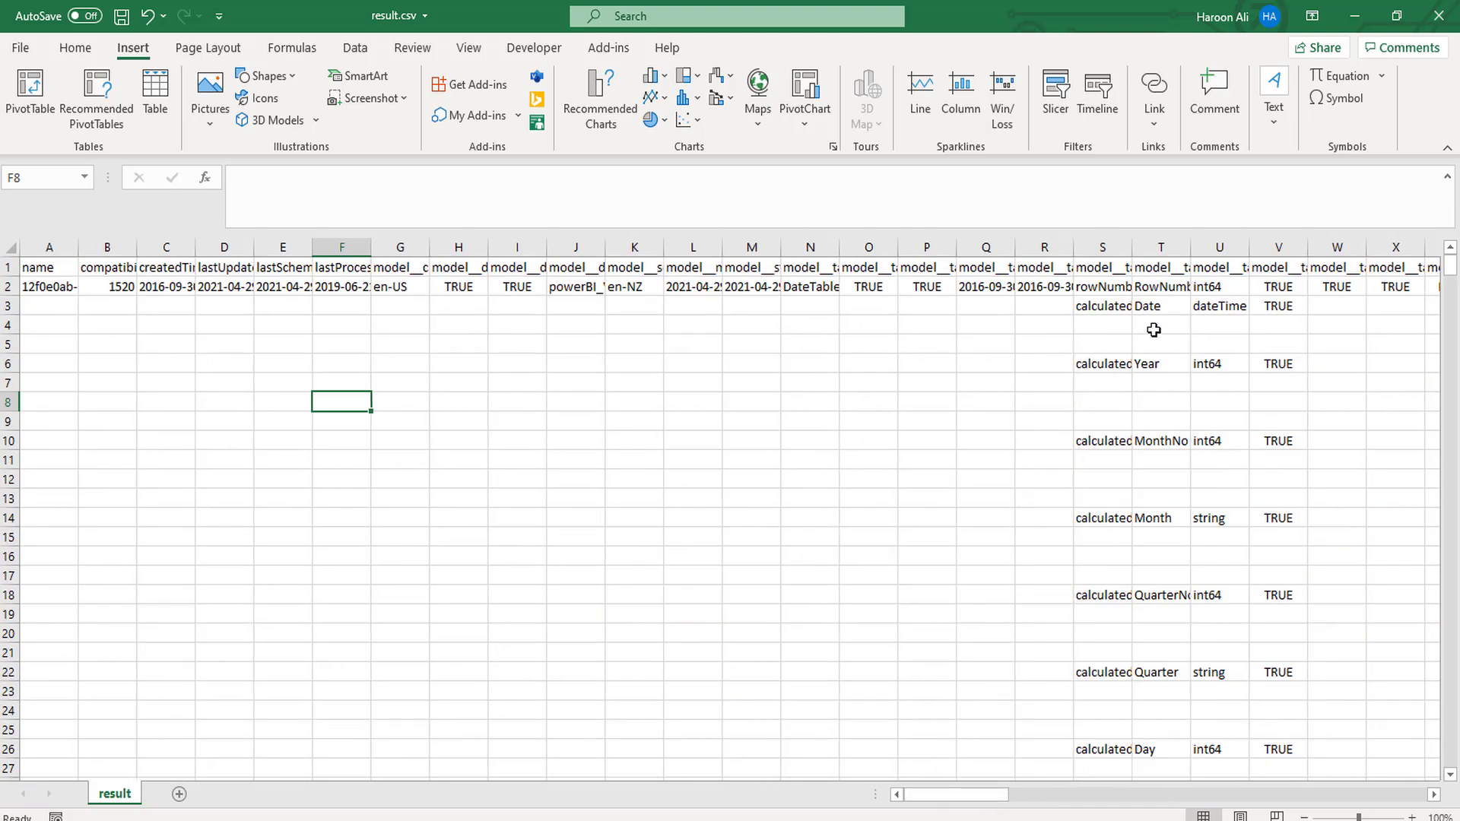
pyautogui.moveTo(1141, 257); pyautogui.dragTo(1196, 258)
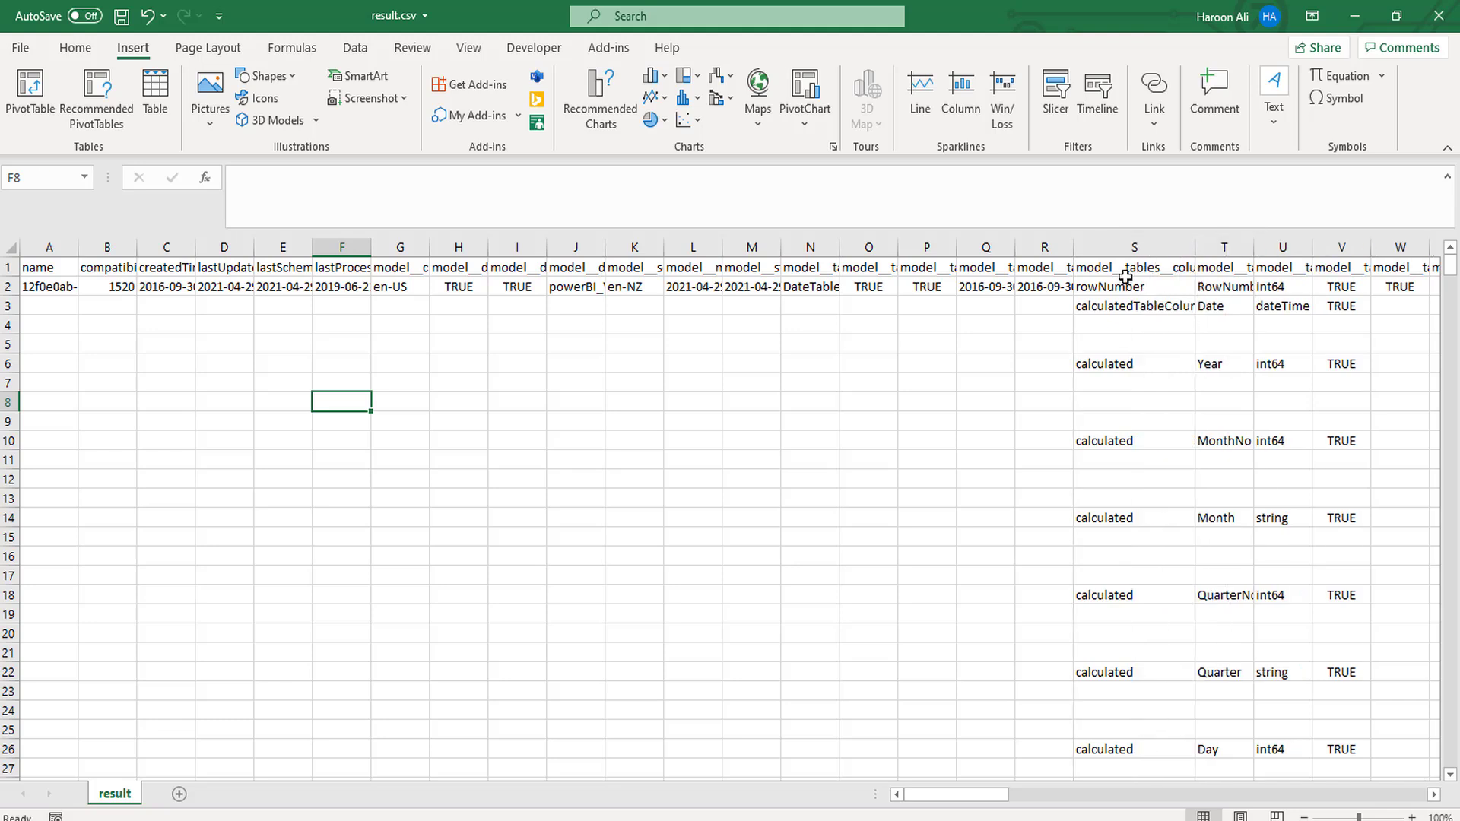
pyautogui.click(1148, 258)
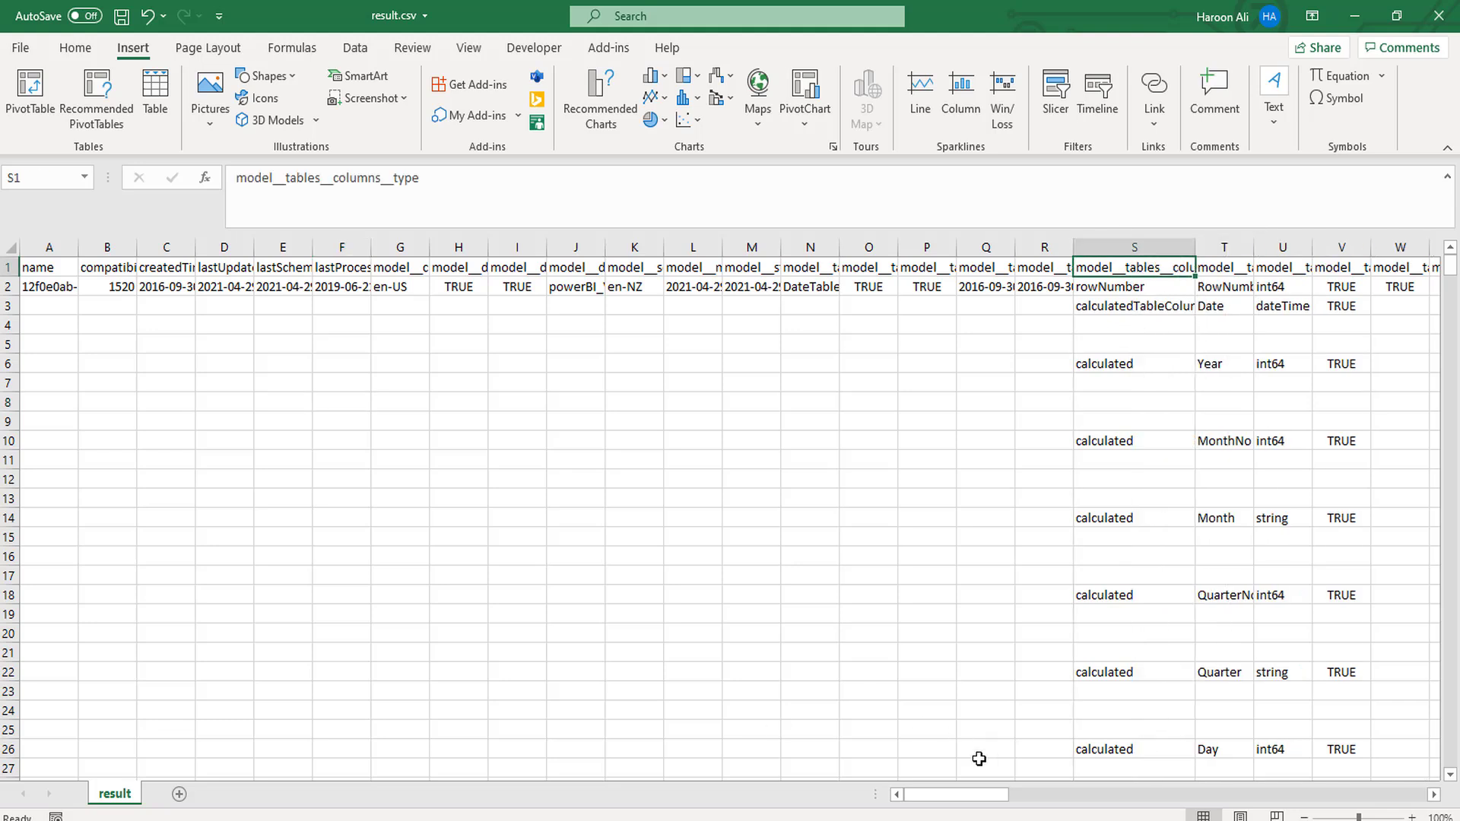
pyautogui.scroll(-4, 1056, 636)
pyautogui.scroll(4, 820, 417)
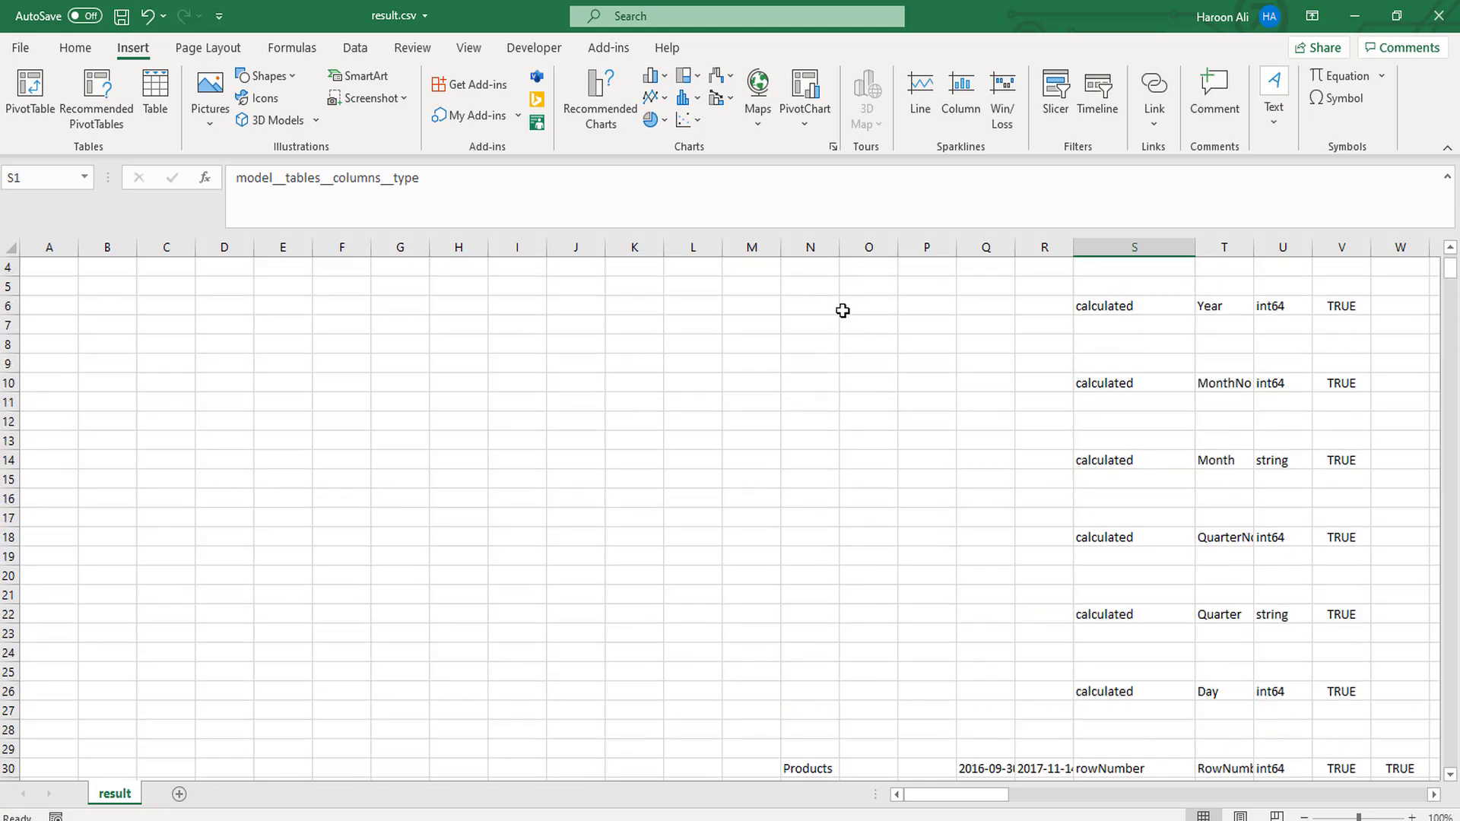
# Step: Widen column N, select its header cell N1 and look through the model table names listed below it
pyautogui.moveTo(840, 248); pyautogui.dragTo(917, 244)
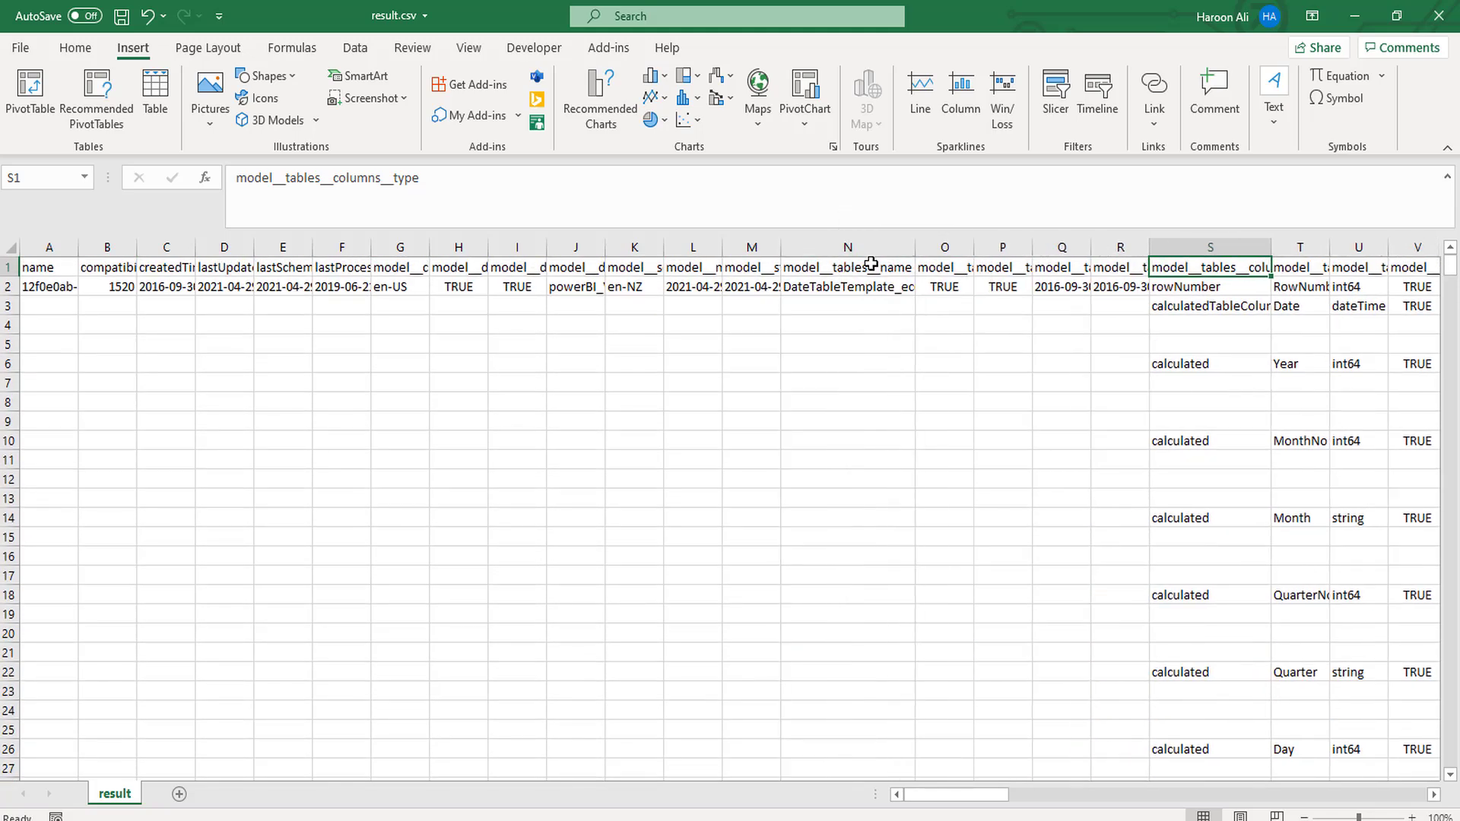
pyautogui.click(870, 267)
pyautogui.scroll(-5, 844, 414)
pyautogui.scroll(-1, 825, 440)
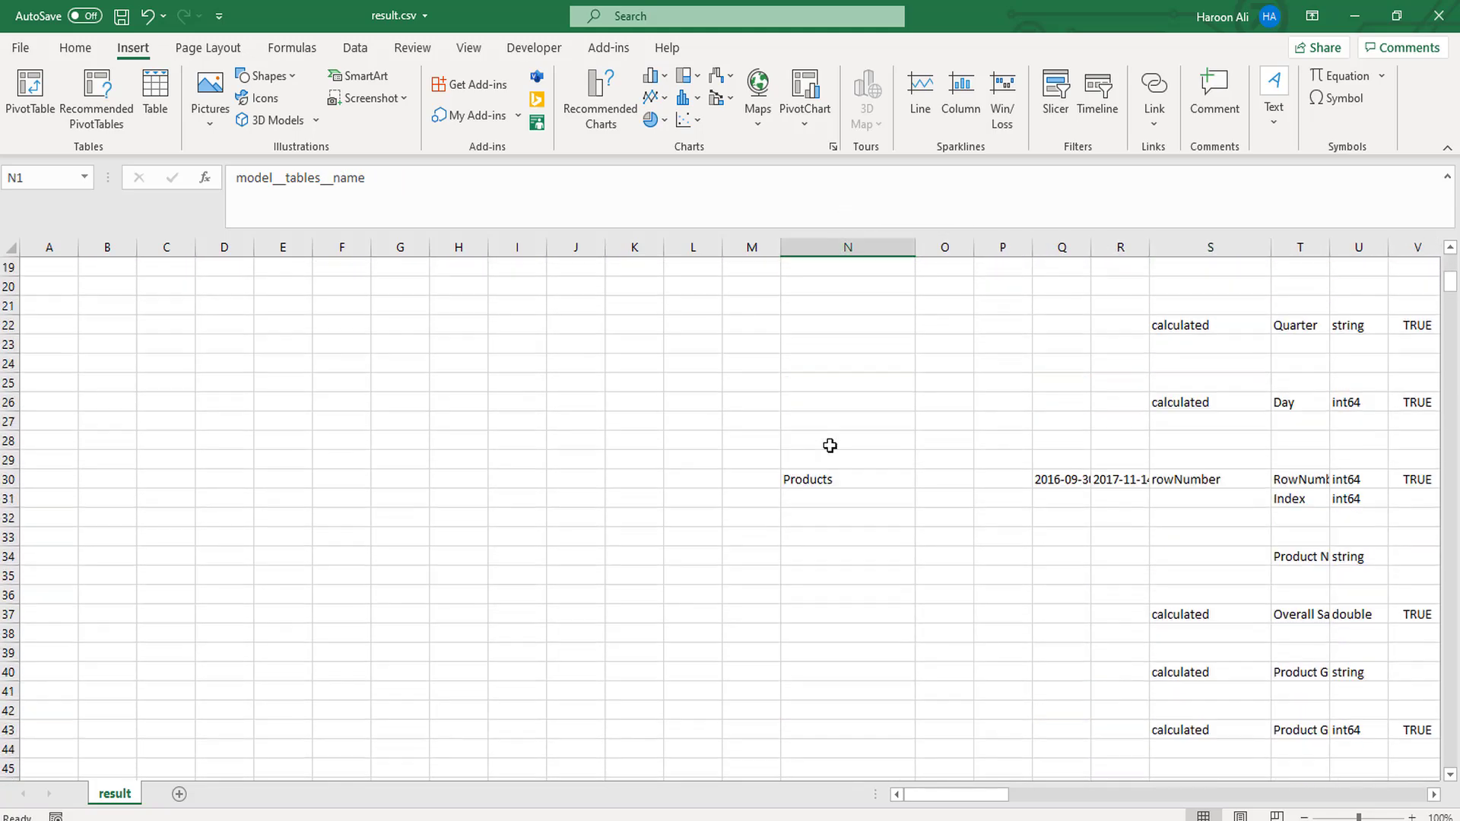
pyautogui.scroll(7, 831, 444)
pyautogui.scroll(-9, 847, 457)
pyautogui.scroll(-9, 841, 458)
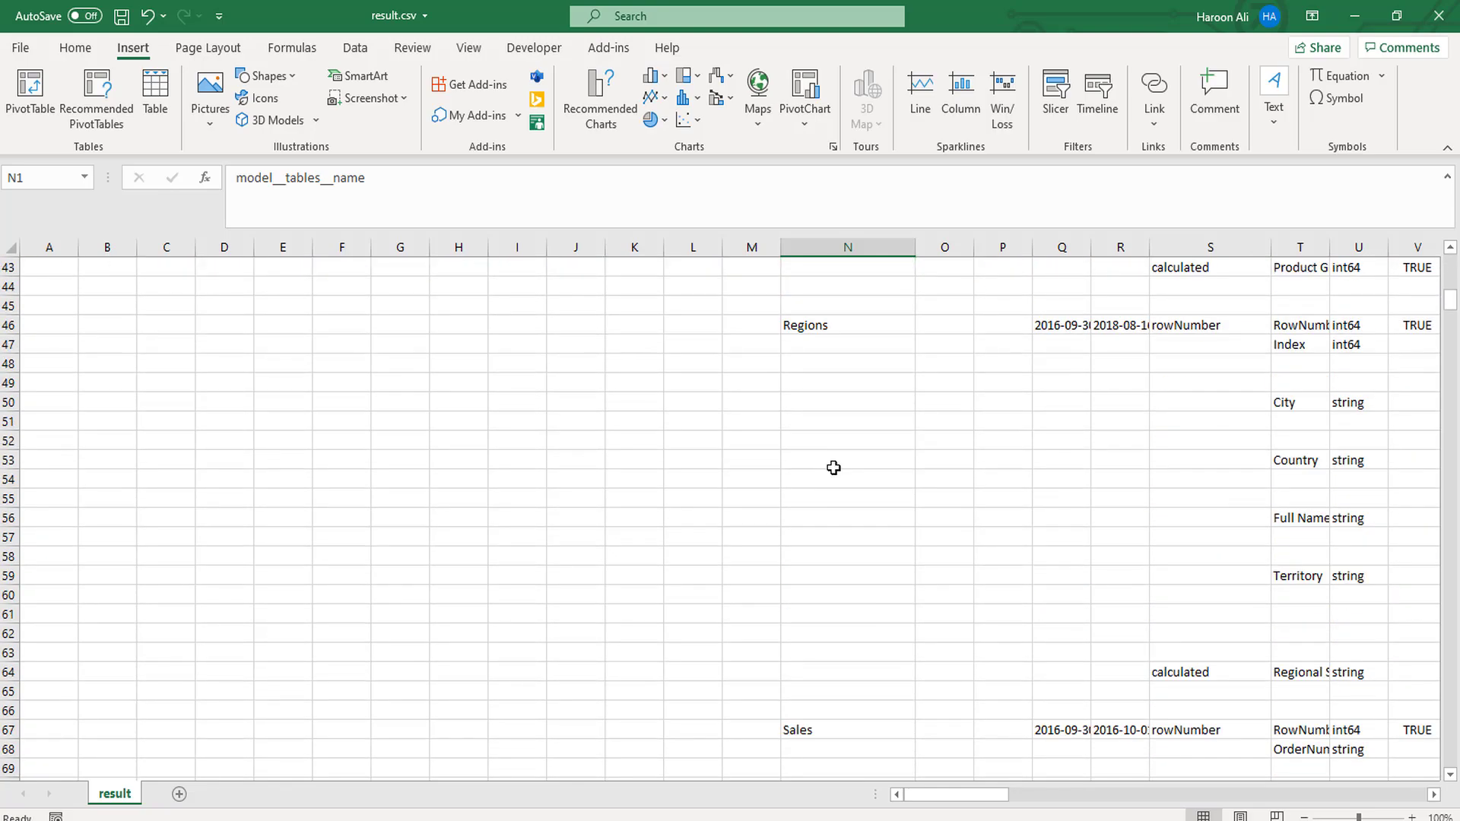
pyautogui.moveTo(963, 808); pyautogui.dragTo(952, 749)
pyautogui.scroll(13, 1177, 697)
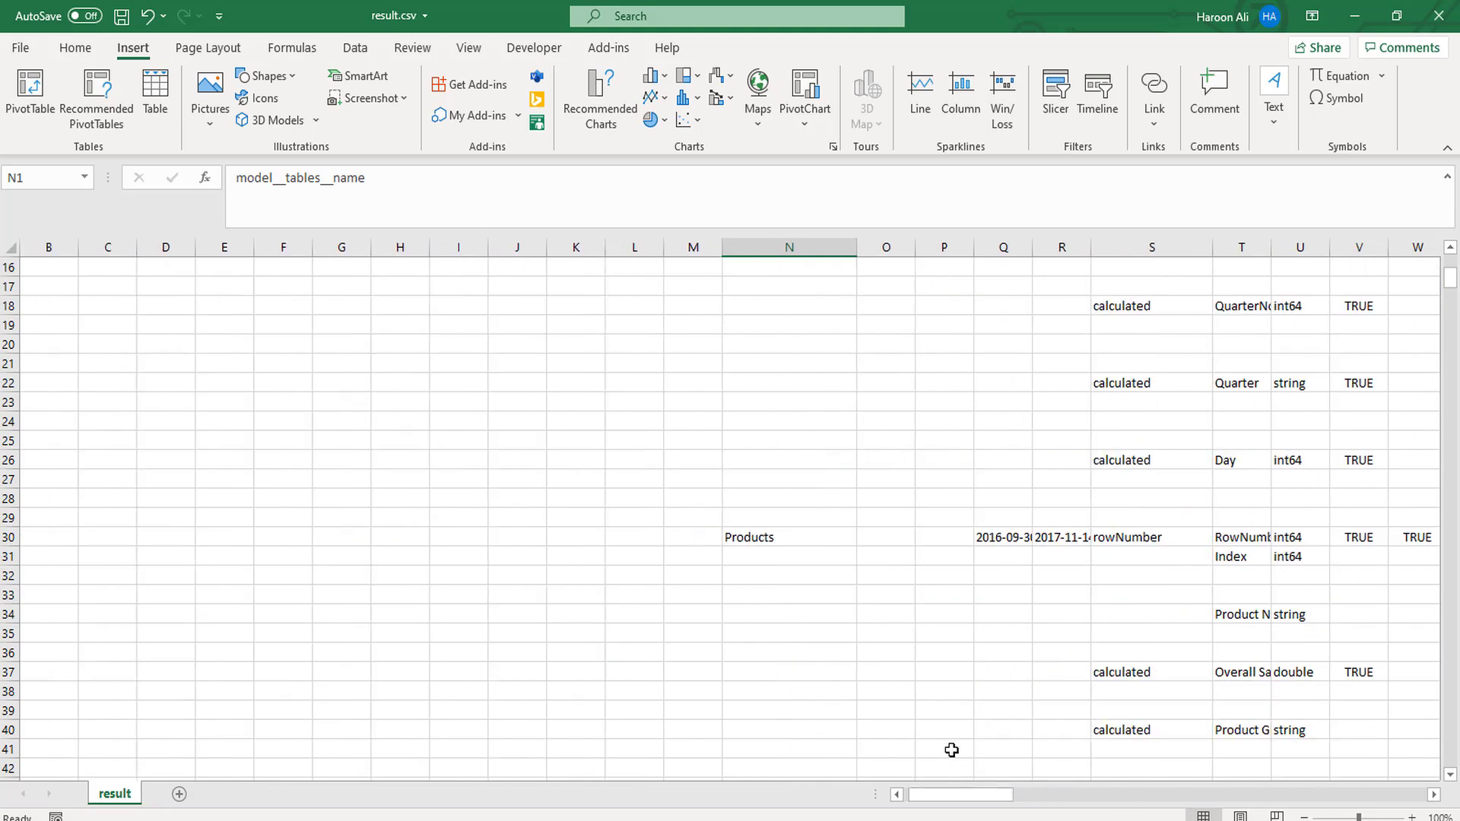
pyautogui.scroll(5, 844, 661)
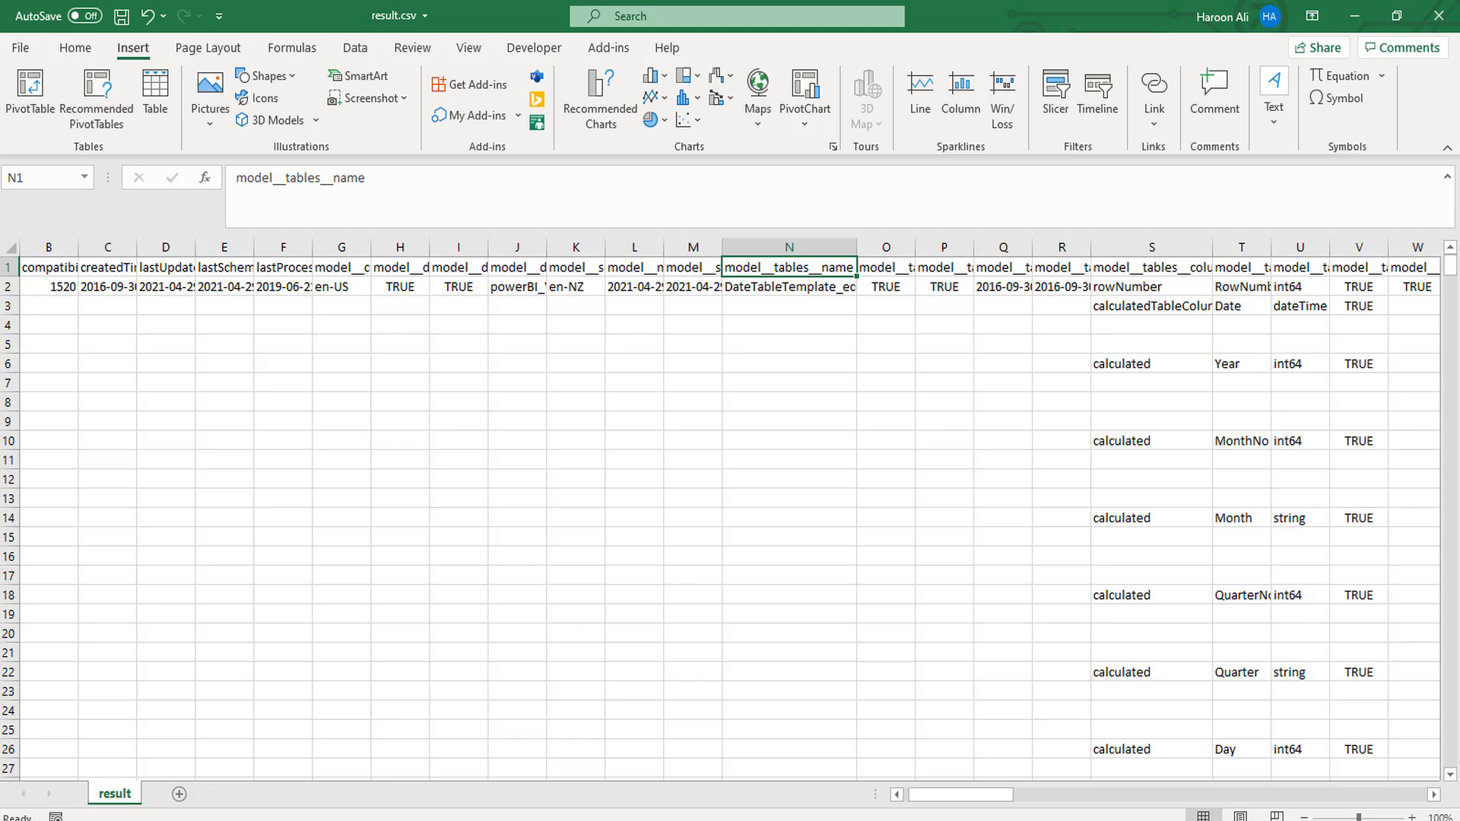
# Step: Switch to the Power BI Documenter folder in File Explorer and rename the DataModelSchema file to DataModelSchema.json
pyautogui.moveTo(330, 817)
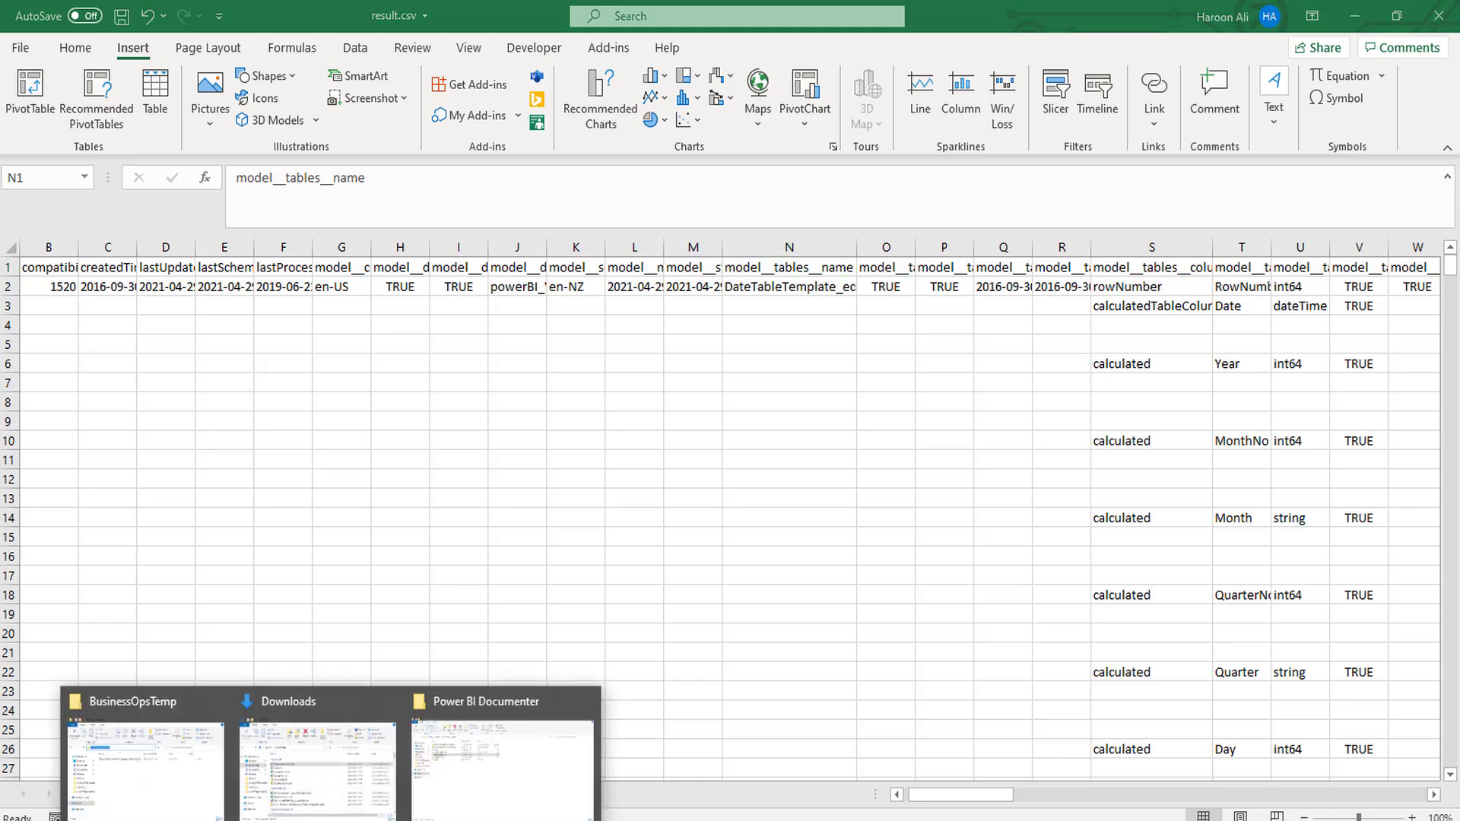
pyautogui.click(490, 747)
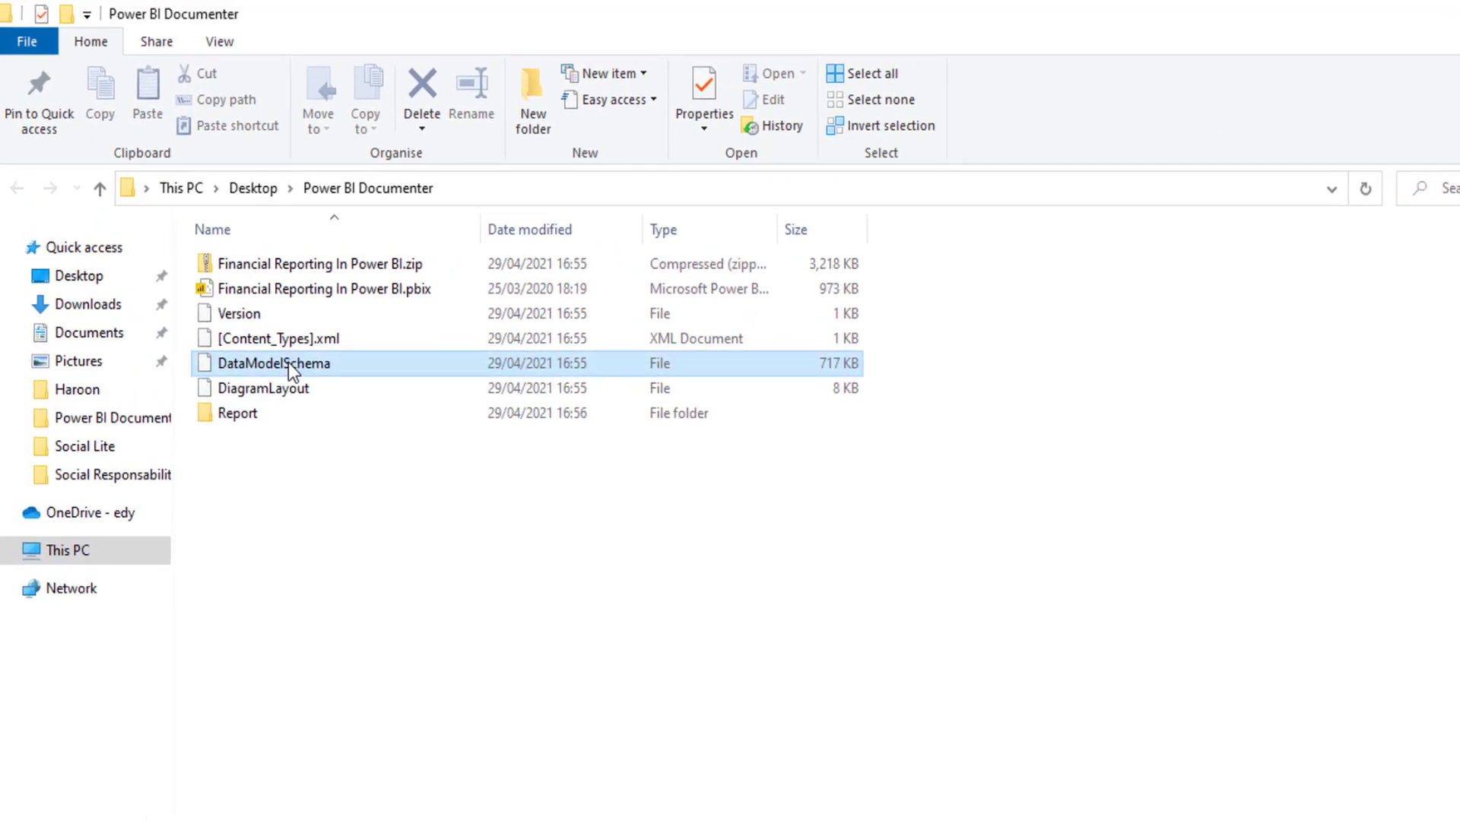
pyautogui.rightClick(288, 363)
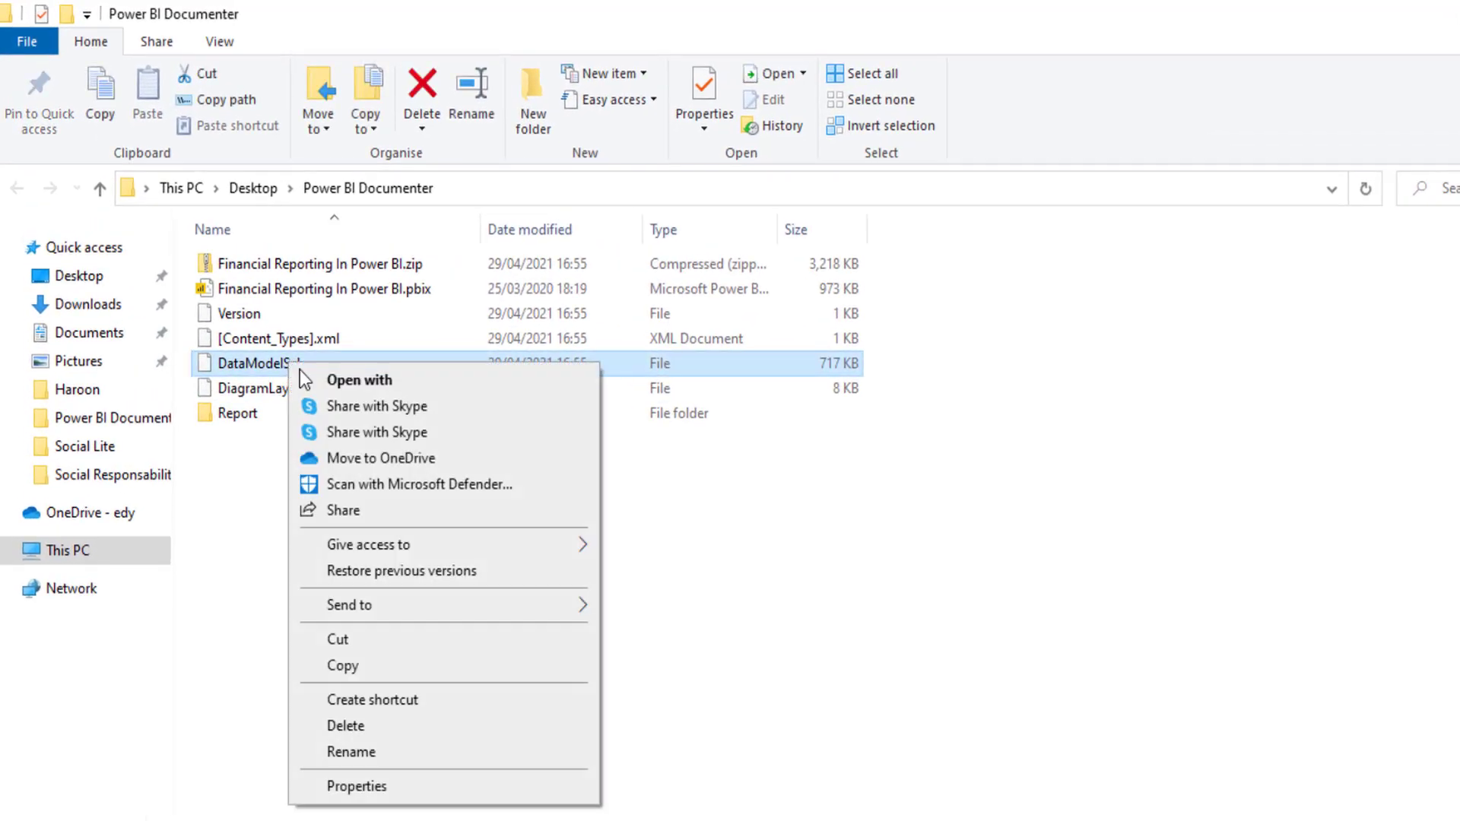
pyautogui.click(359, 753)
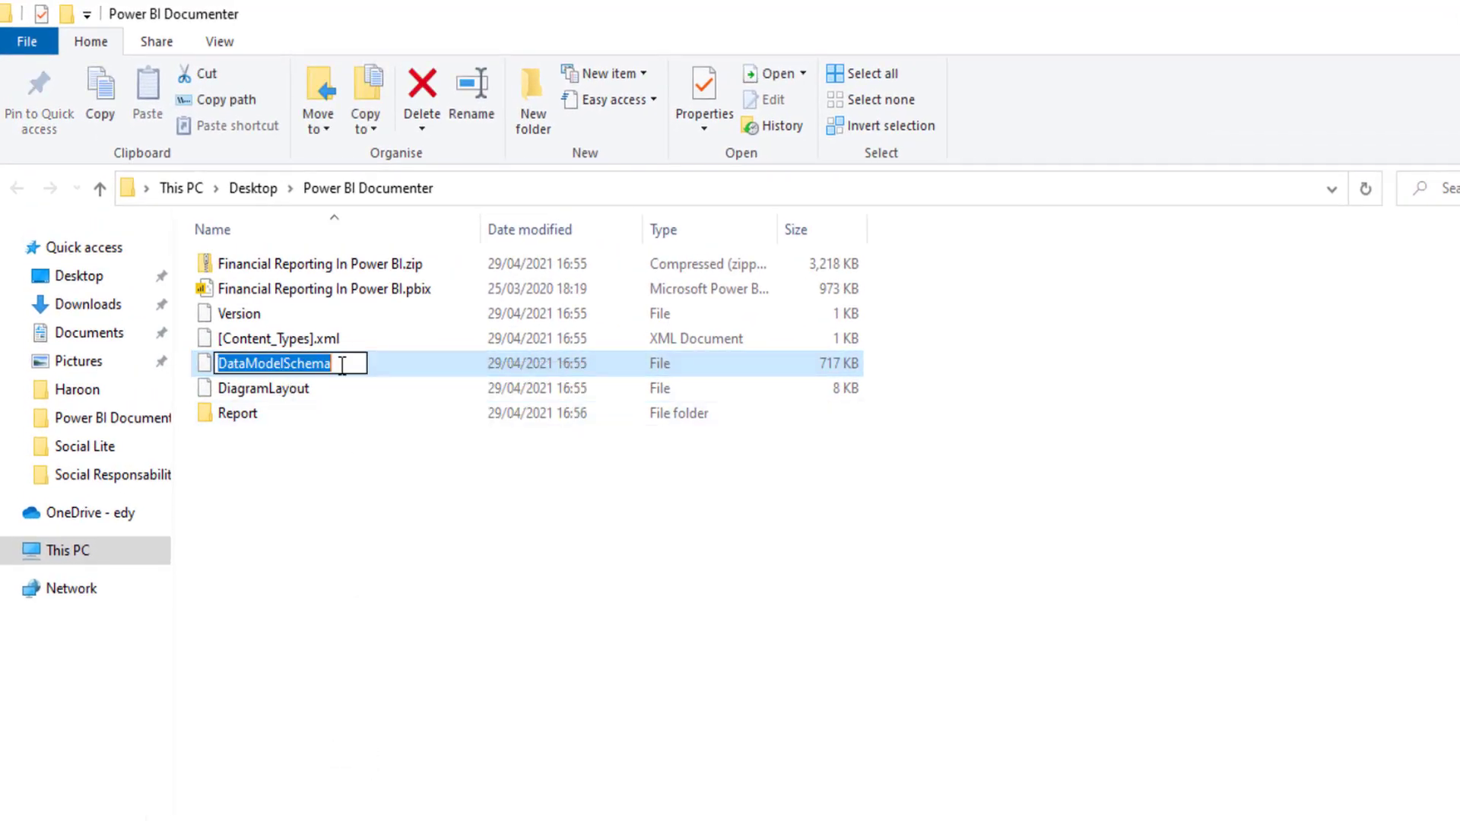
pyautogui.press('End')
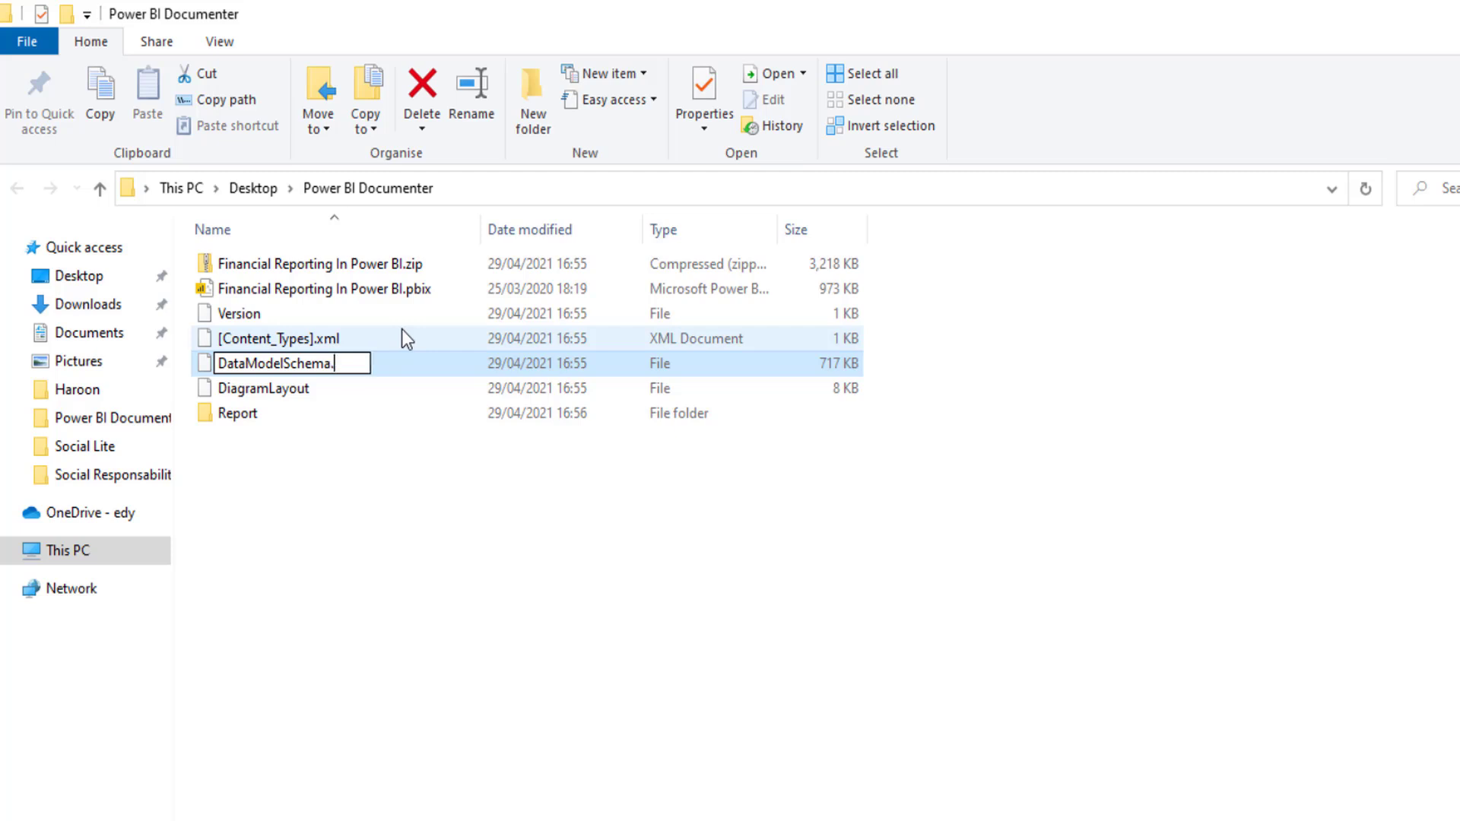
pyautogui.write('.json')
pyautogui.press('Return')
pyautogui.click(390, 643)
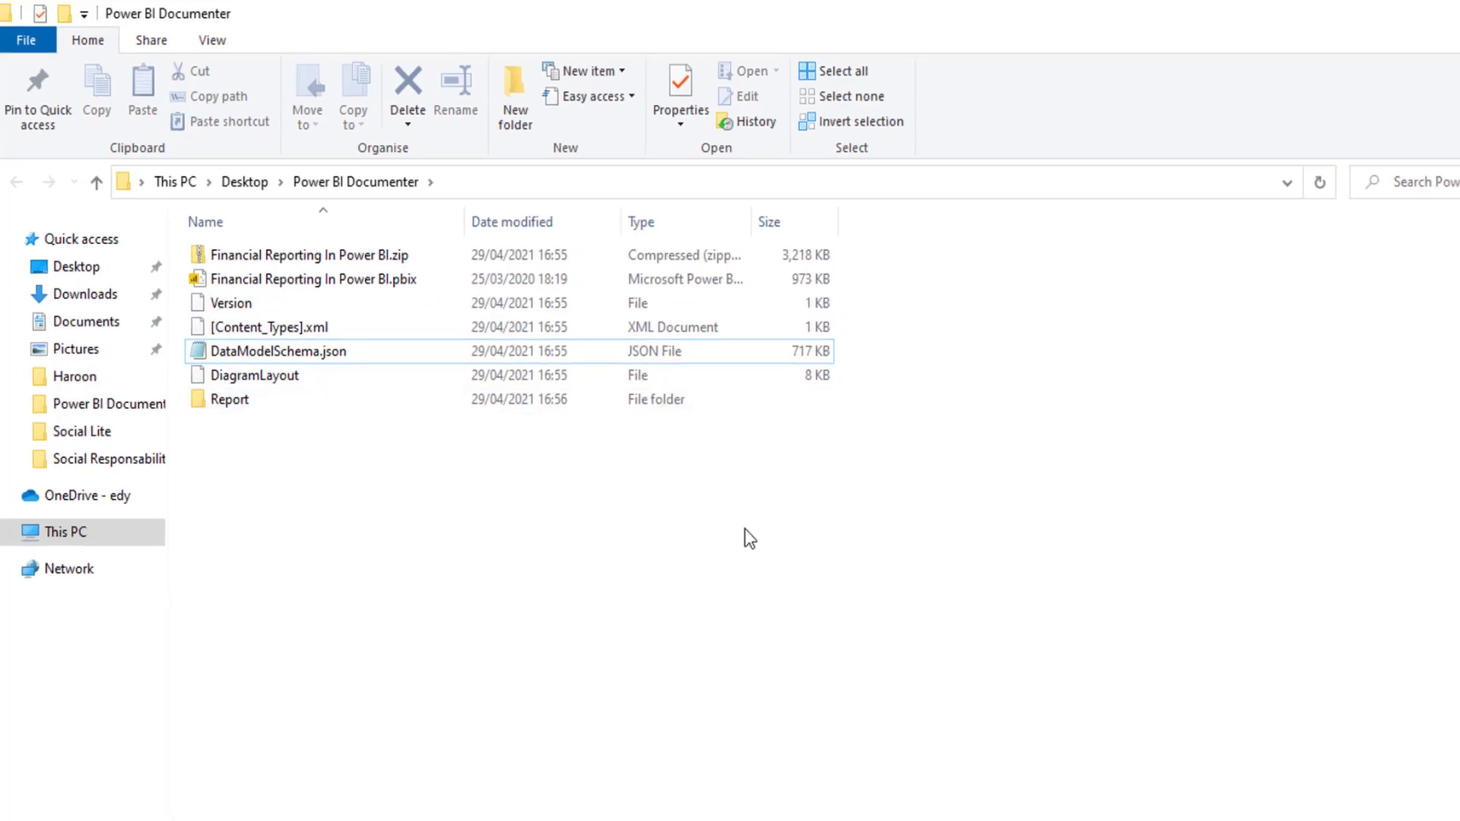
# Step: Launch a new blank Power BI Desktop report, dismiss its start screen and open the Power Query Editor
pyautogui.moveTo(728, 769)
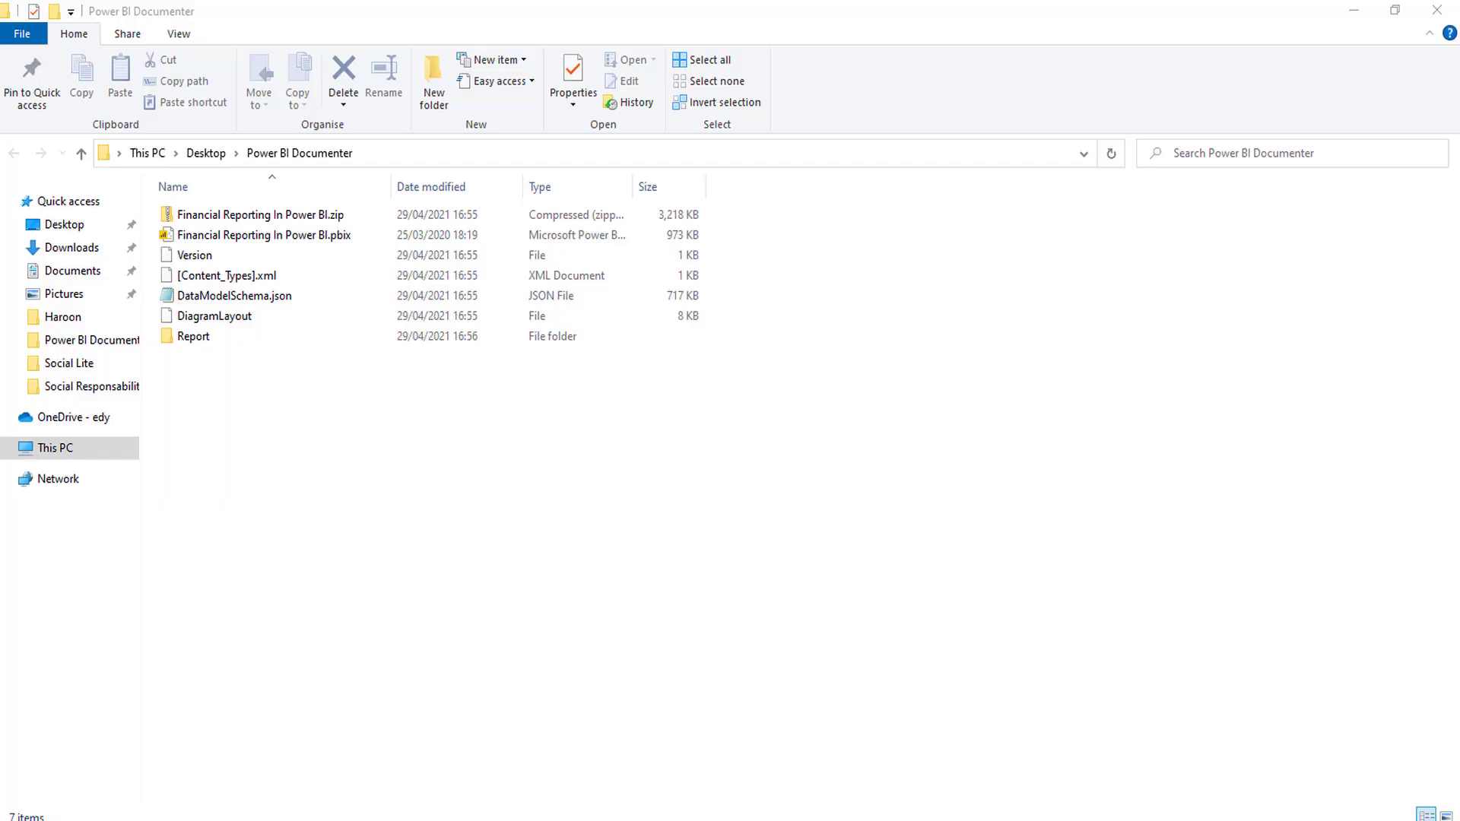
pyautogui.rightClick(647, 818)
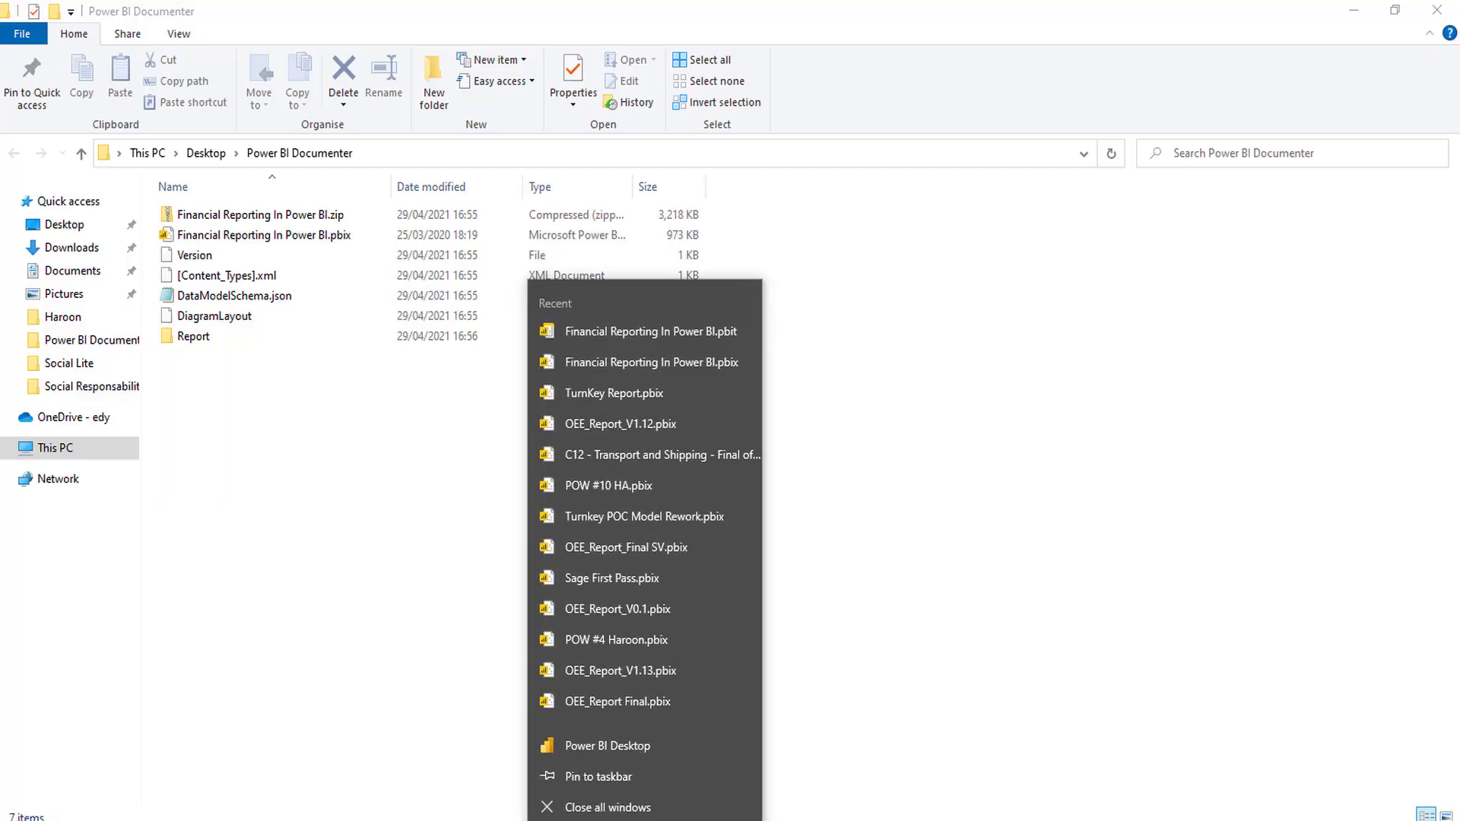
pyautogui.click(584, 737)
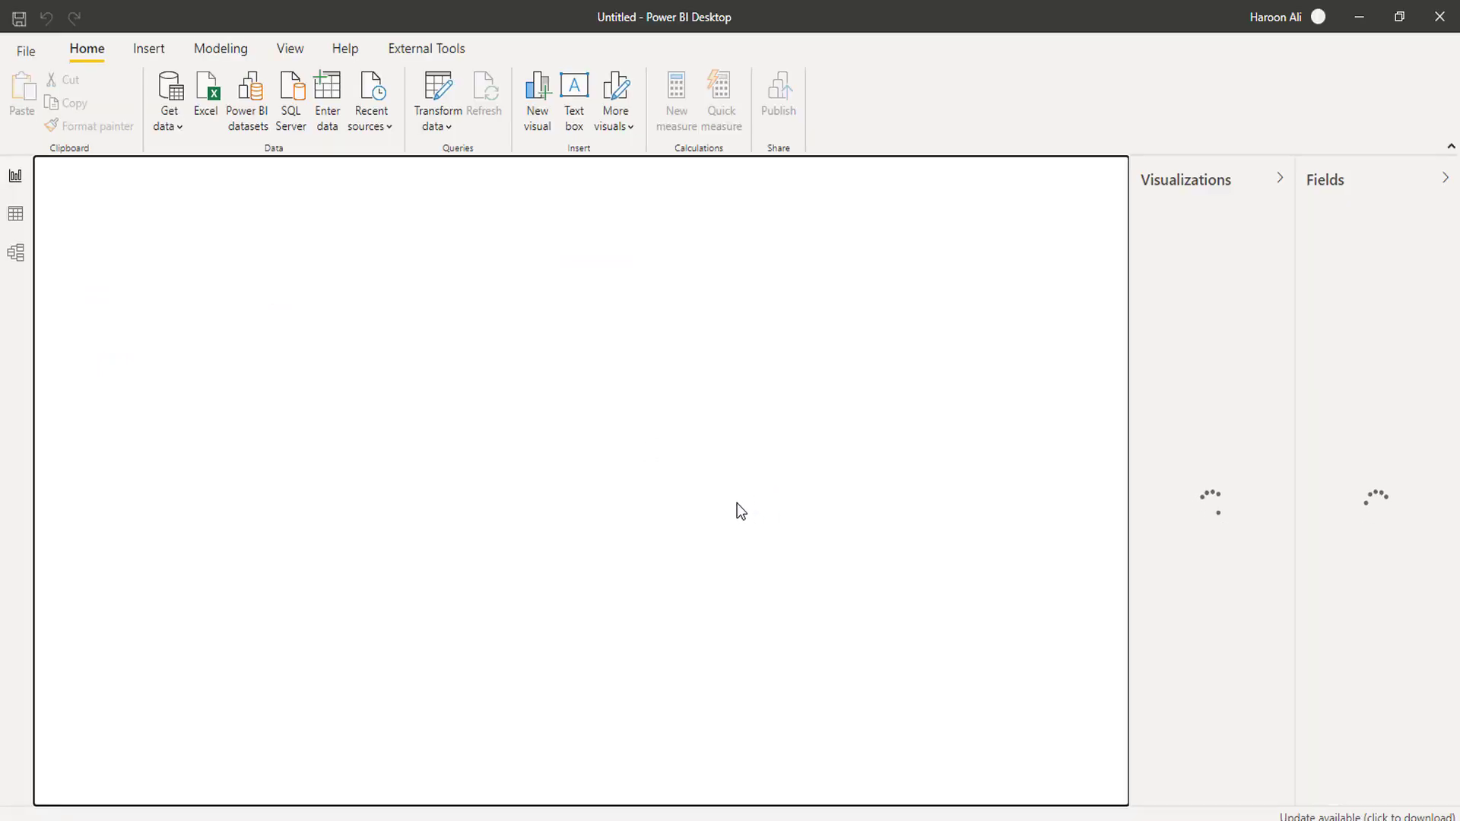
pyautogui.click(883, 531)
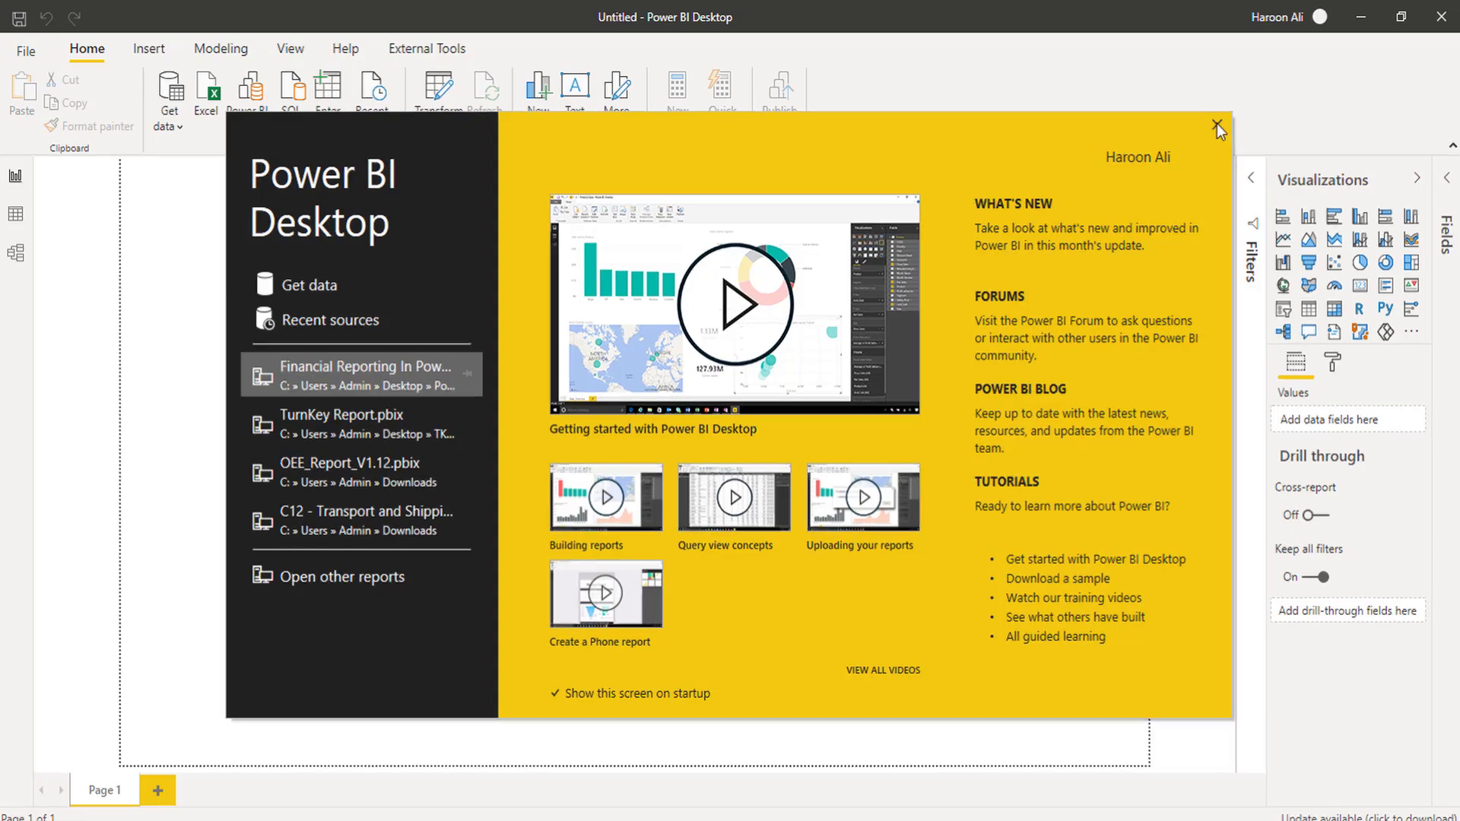
pyautogui.click(1215, 124)
pyautogui.click(666, 160)
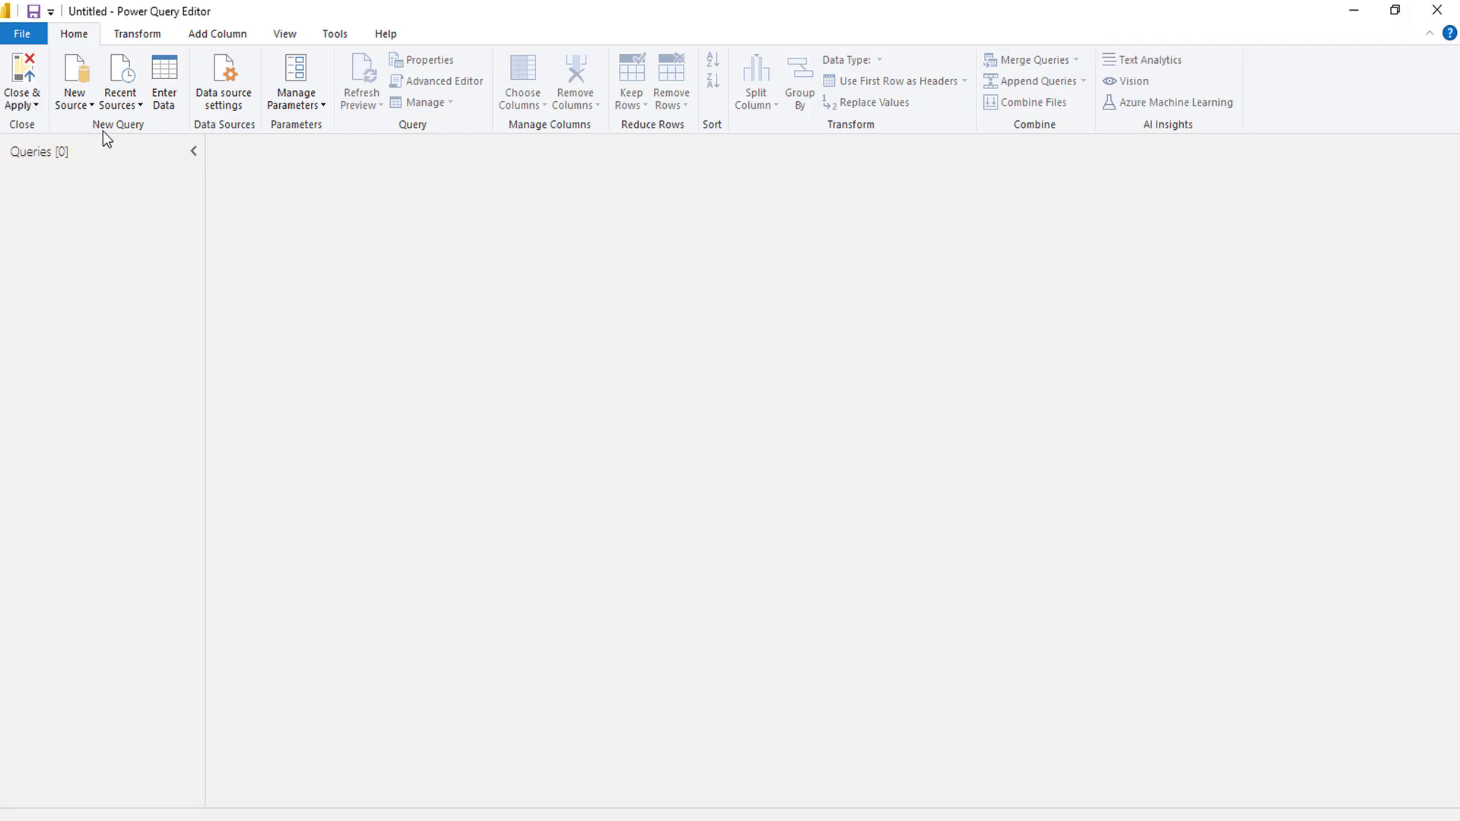
# Step: Add a JSON data source to the query editor using DataModelSchema.json from the Power BI Documenter folder
pyautogui.click(75, 98)
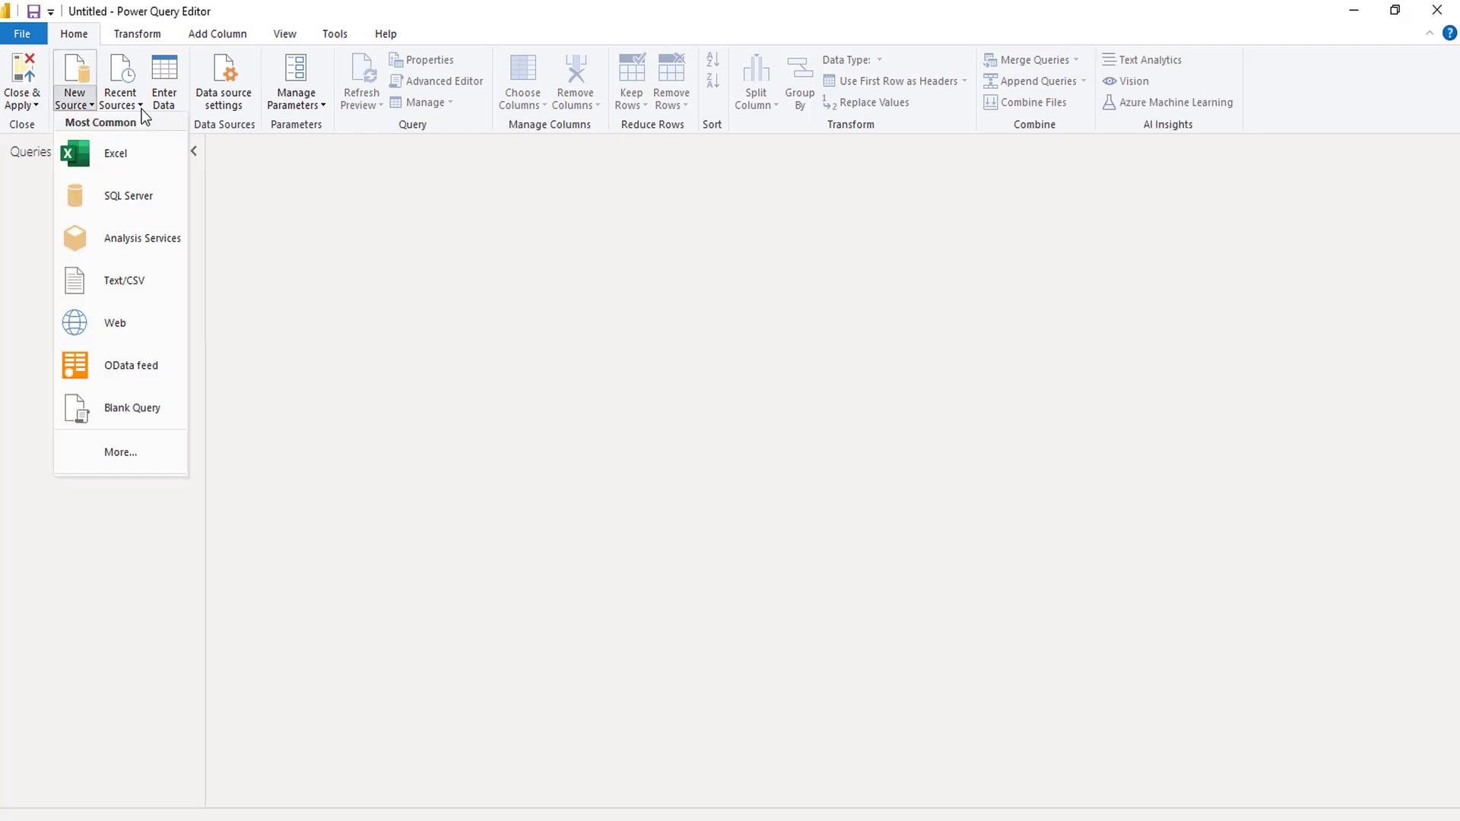
pyautogui.click(117, 454)
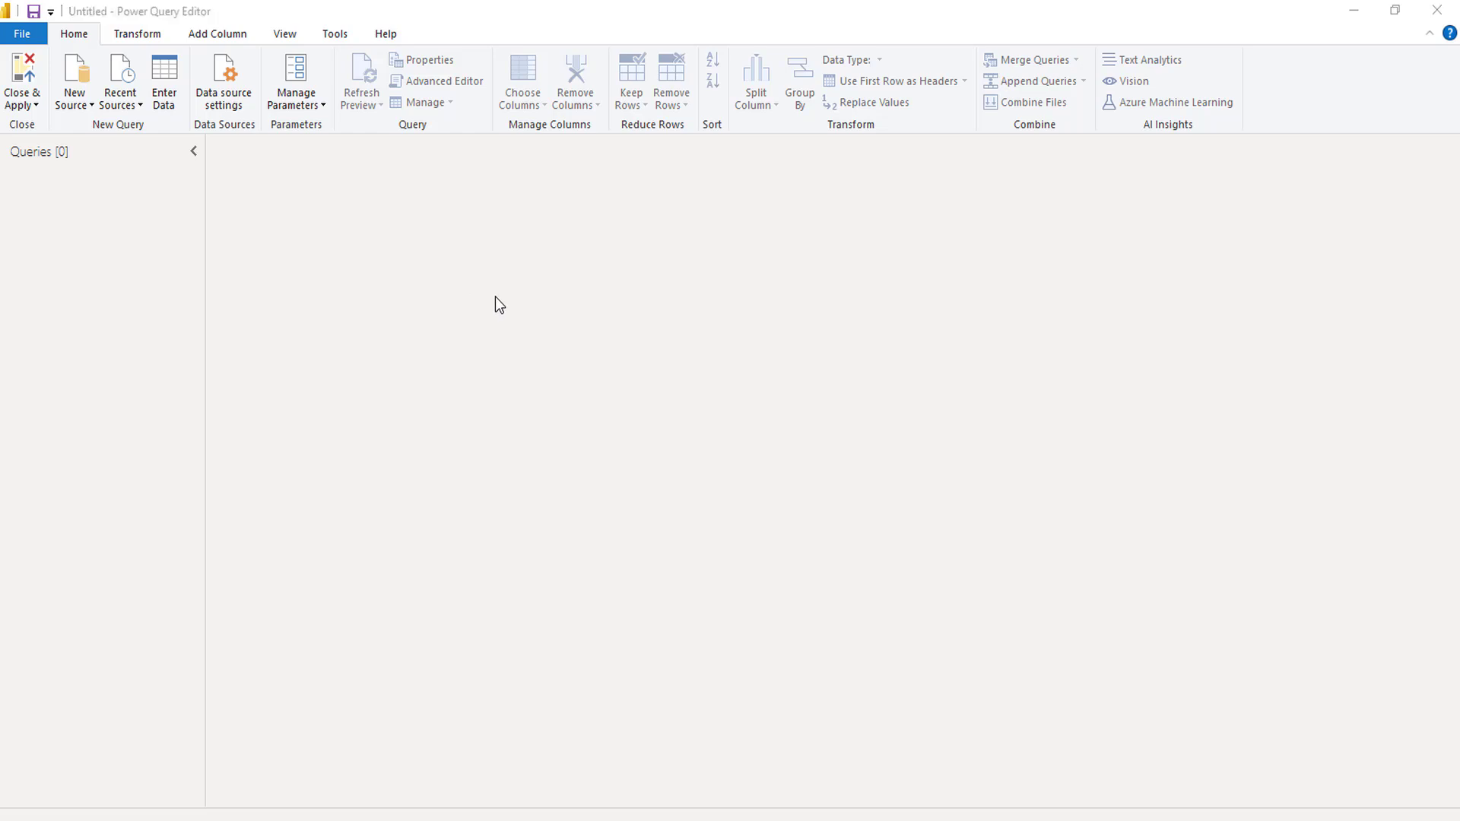
pyautogui.click(704, 289)
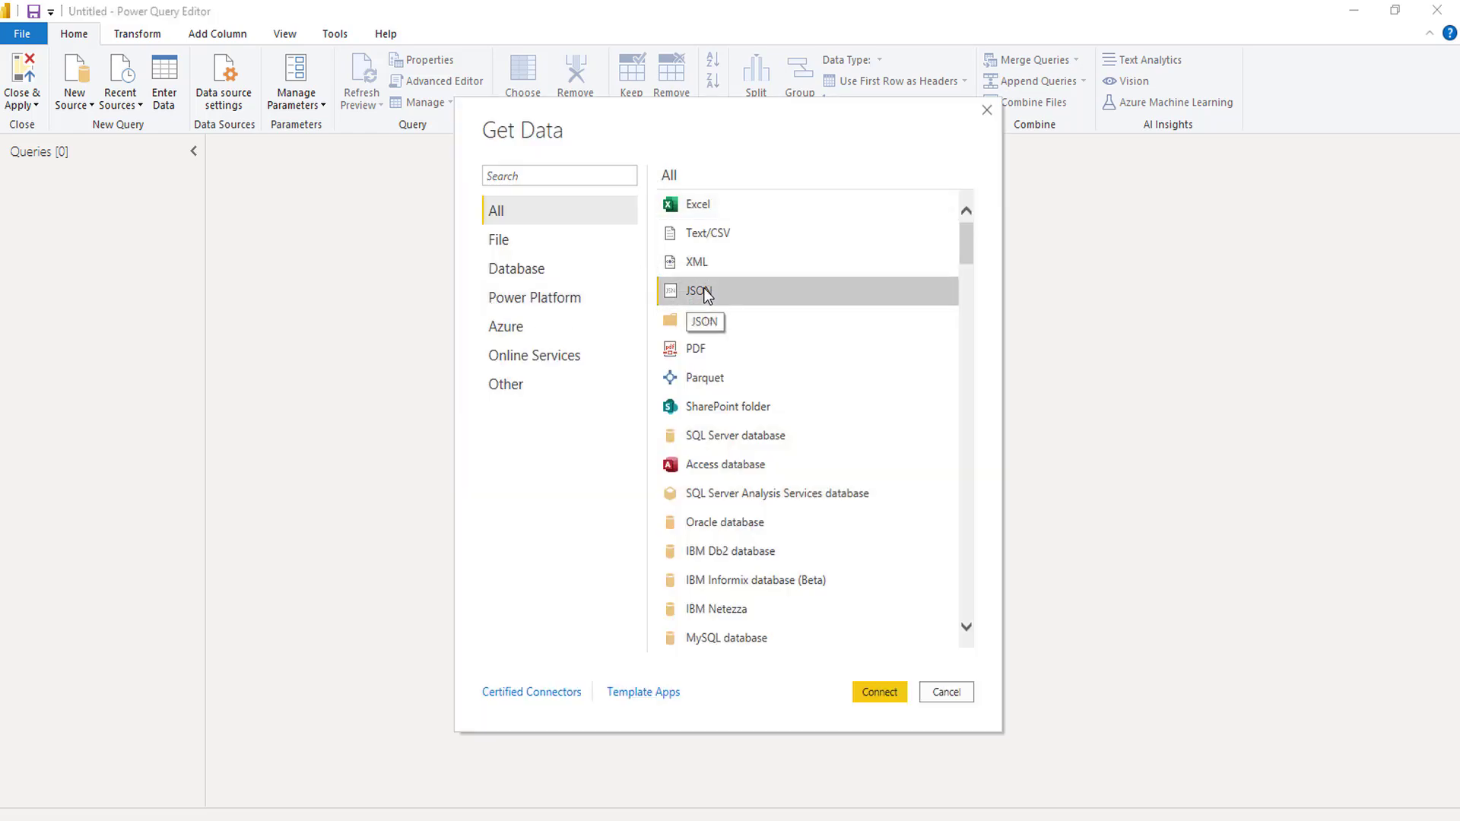
pyautogui.click(902, 700)
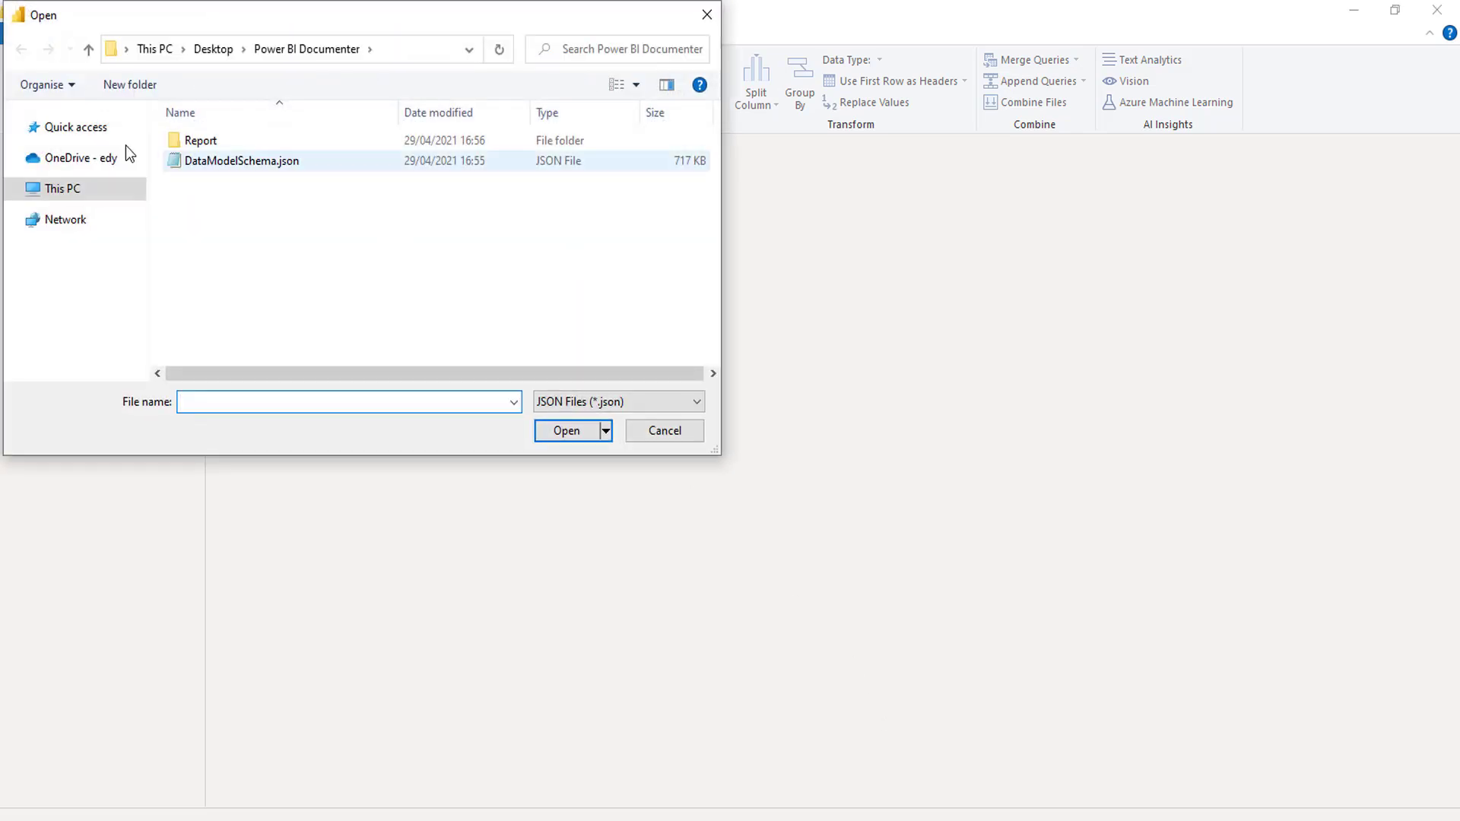
pyautogui.click(248, 164)
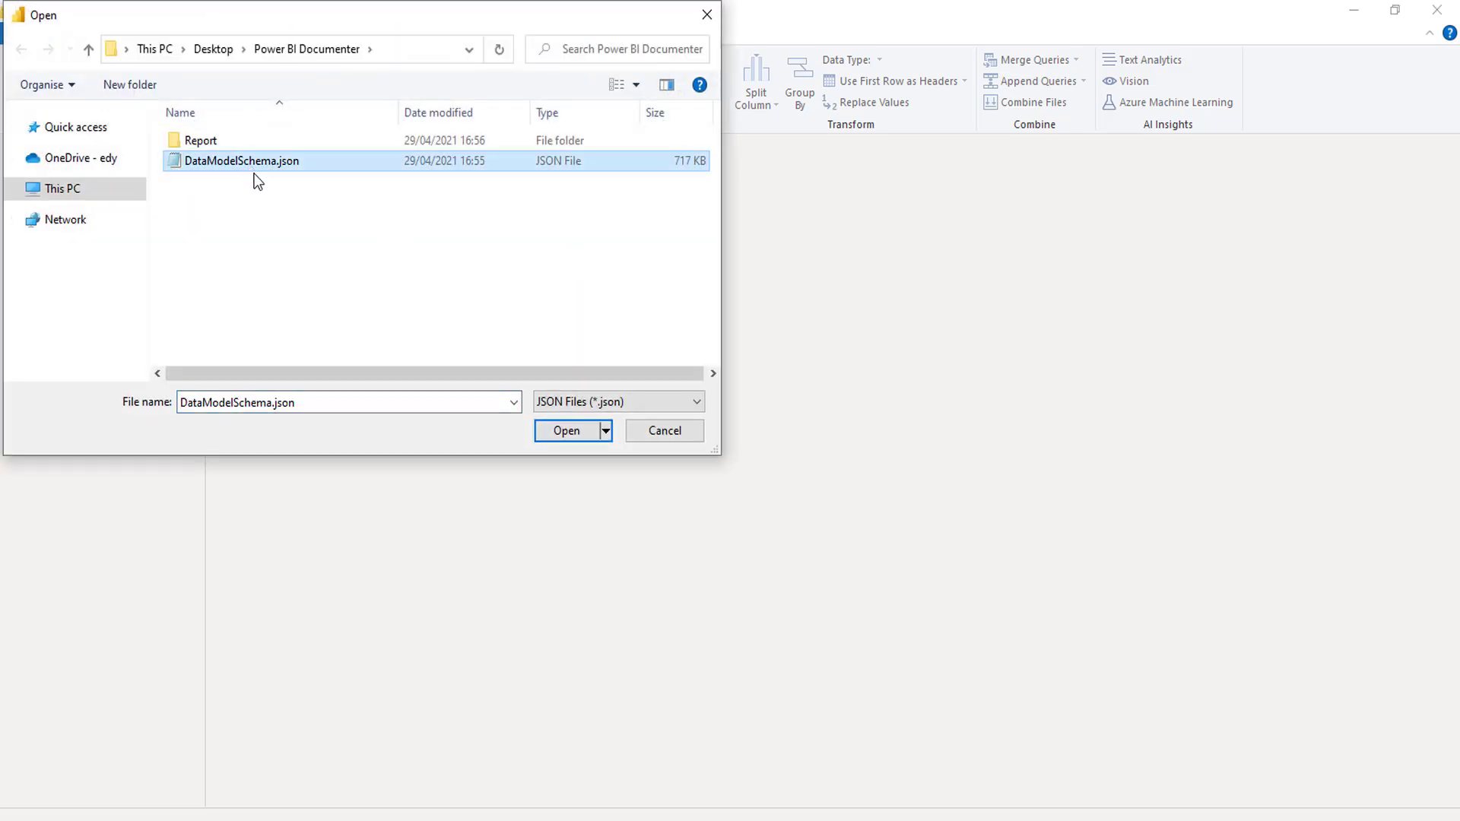
pyautogui.click(566, 431)
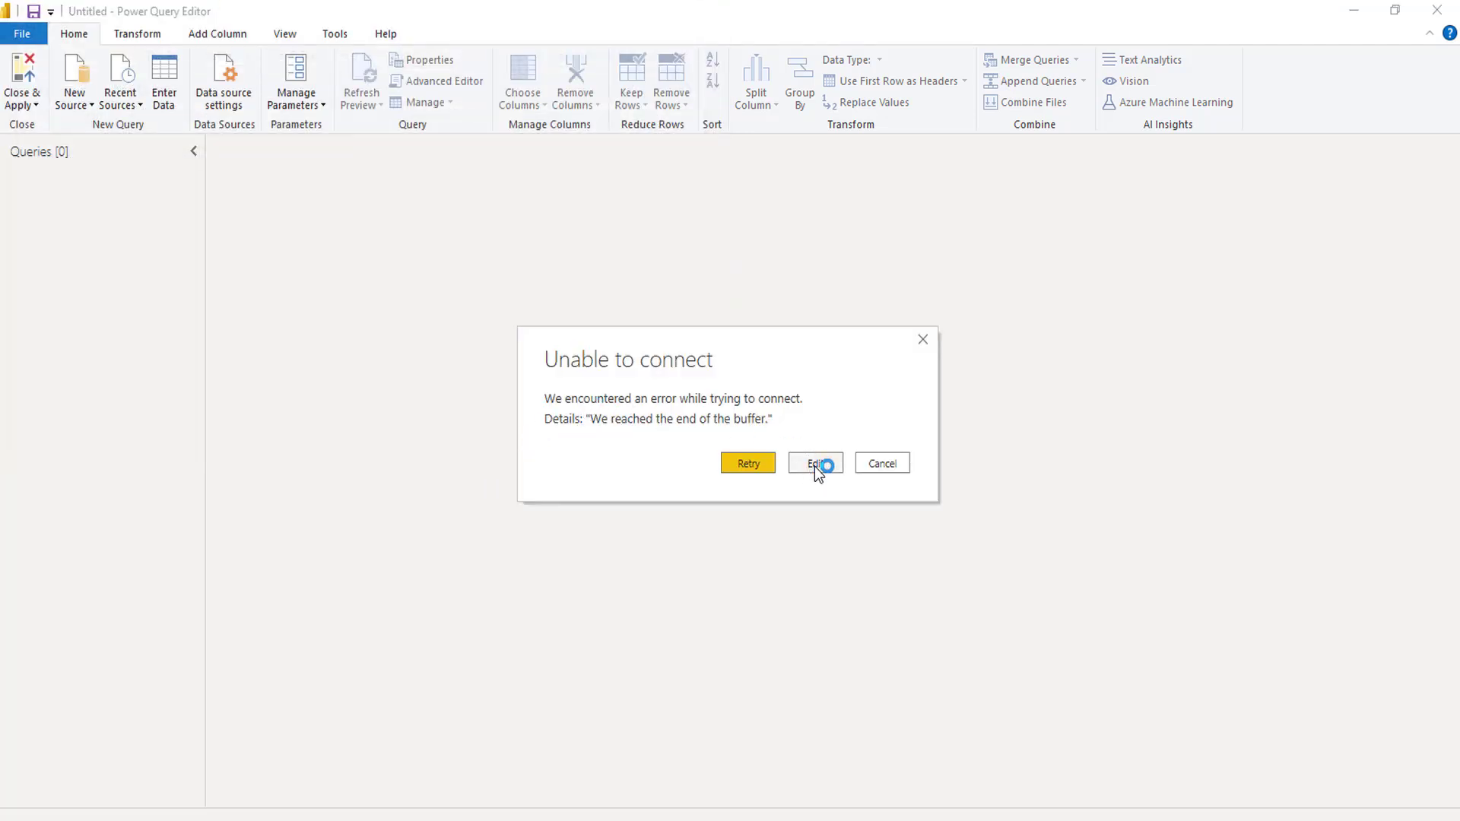
# Step: Edit the JSON connection, set its advanced file origin to 1200: Unicode and load the file
pyautogui.click(816, 463)
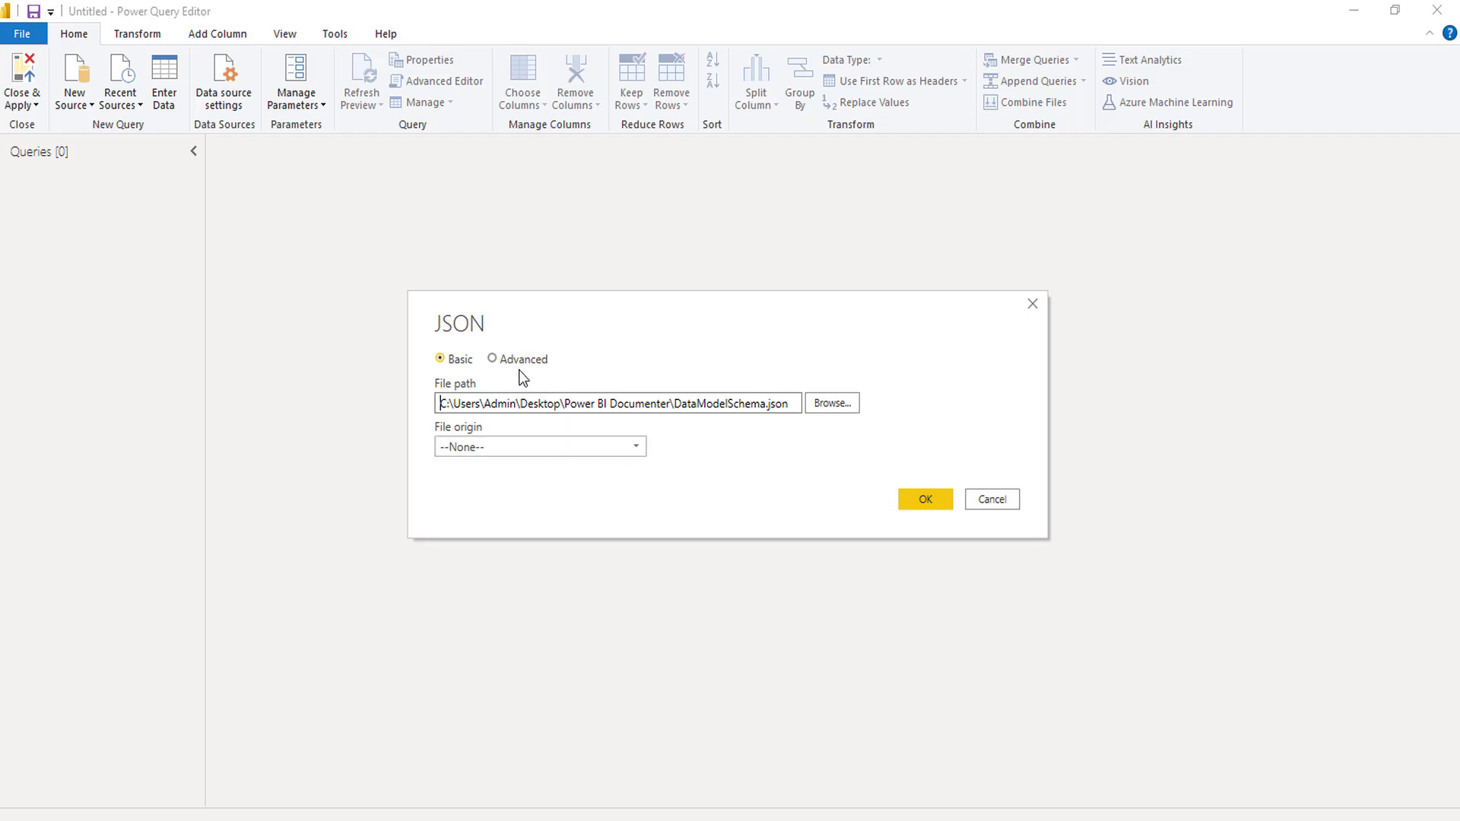
pyautogui.click(517, 358)
pyautogui.click(580, 562)
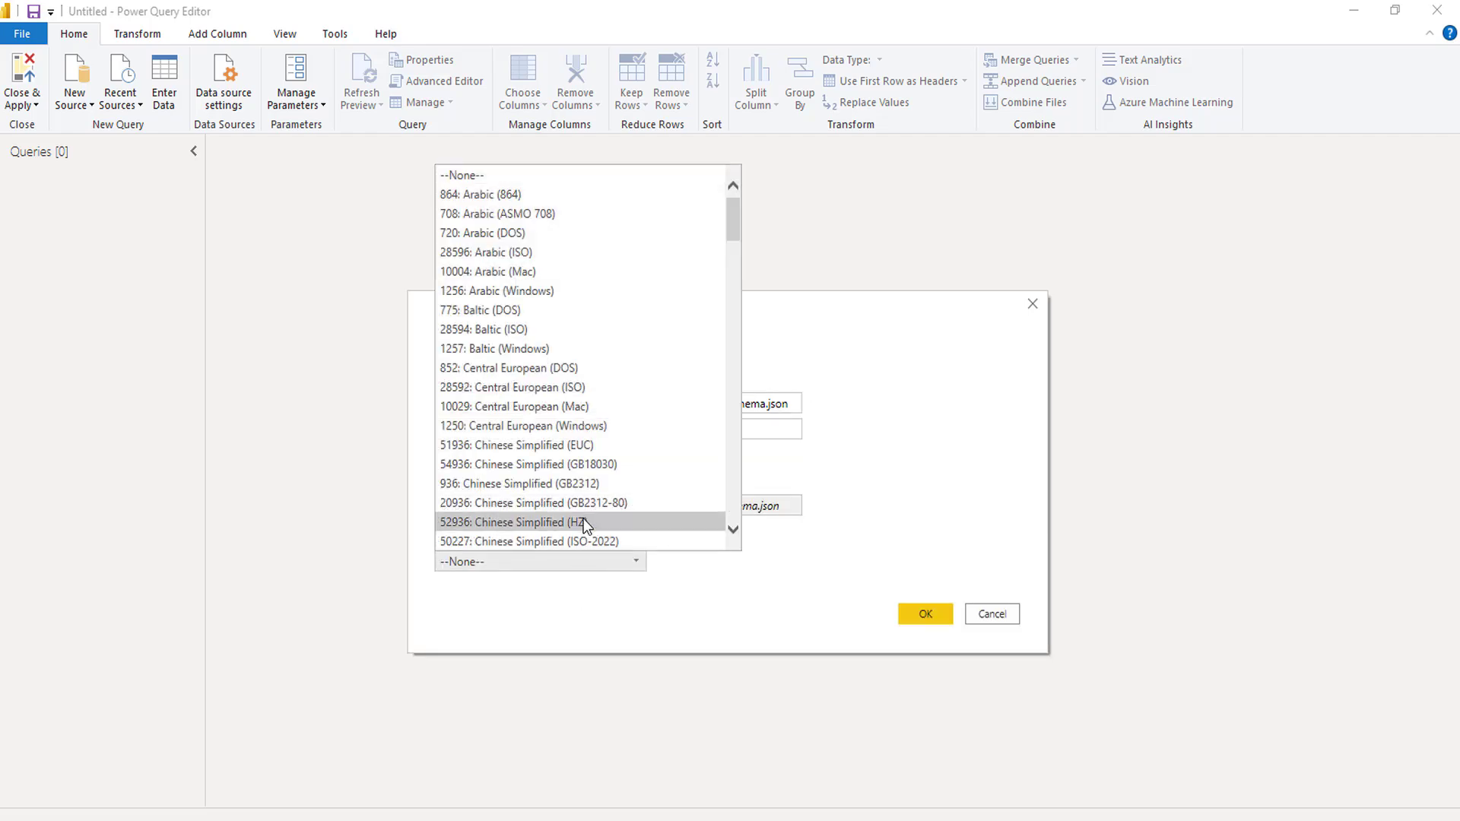
pyautogui.scroll(-12, 583, 519)
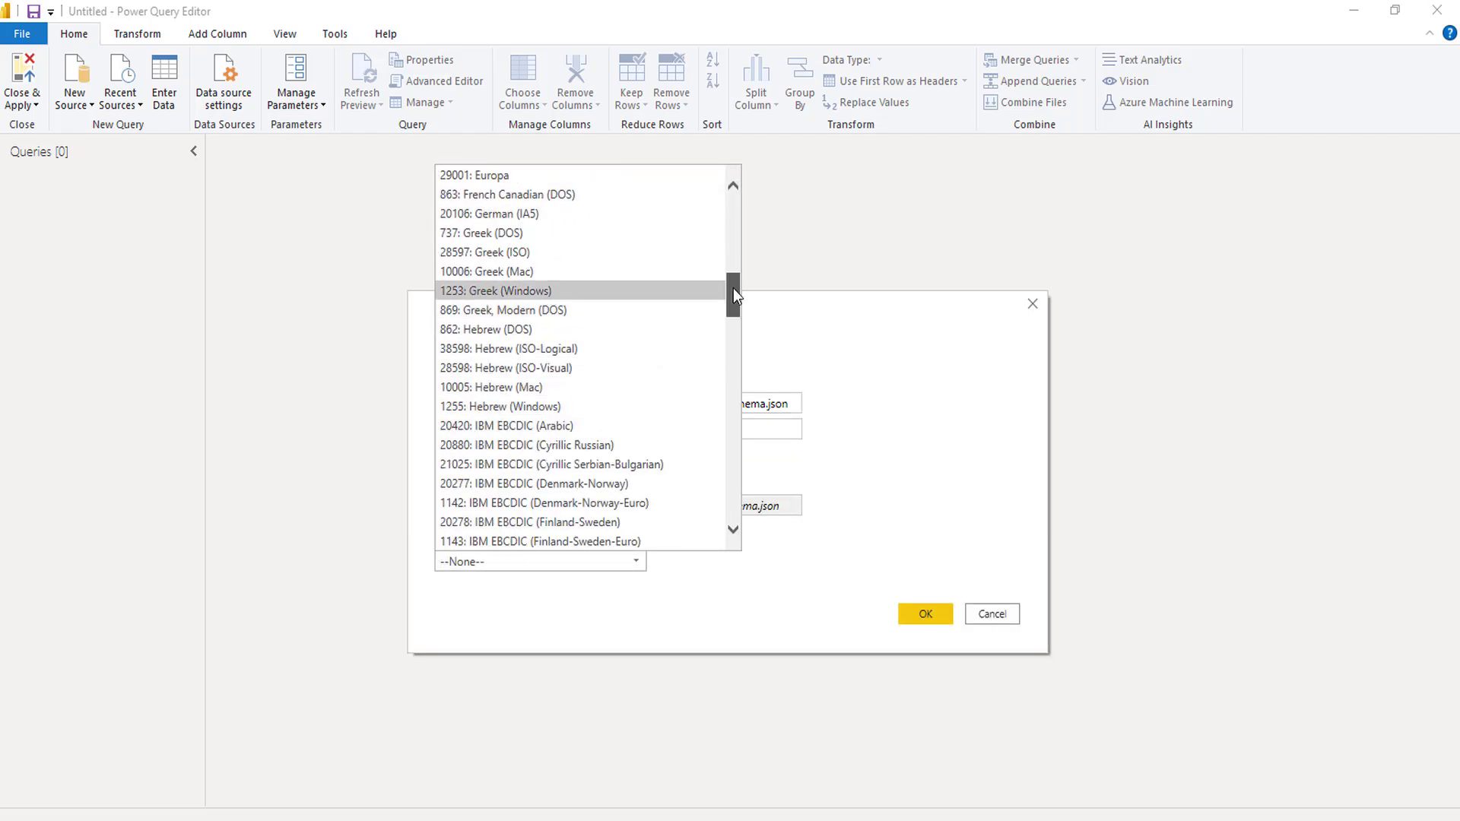
pyautogui.moveTo(733, 289); pyautogui.dragTo(724, 524)
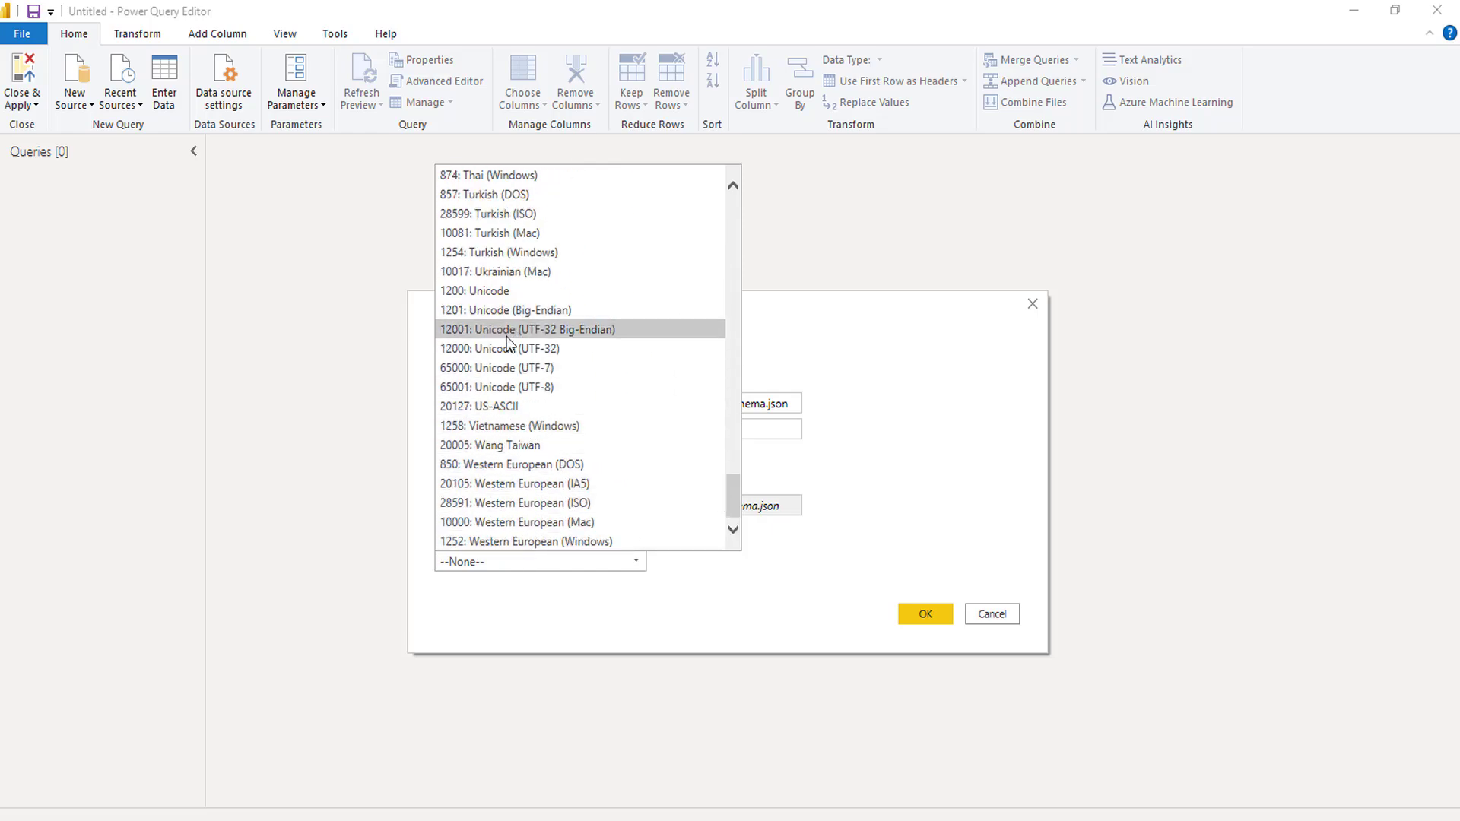
pyautogui.click(508, 292)
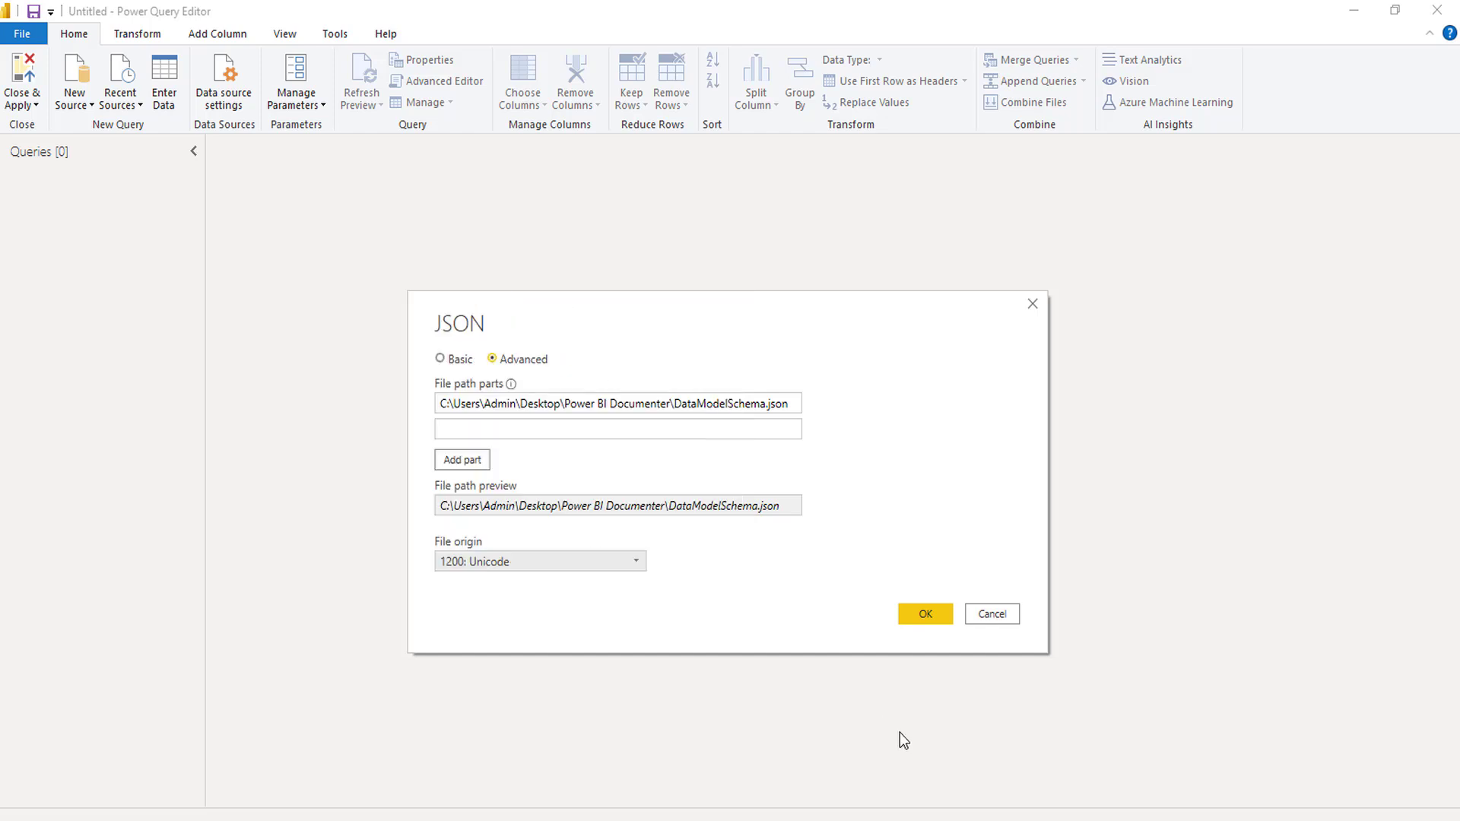
pyautogui.click(924, 612)
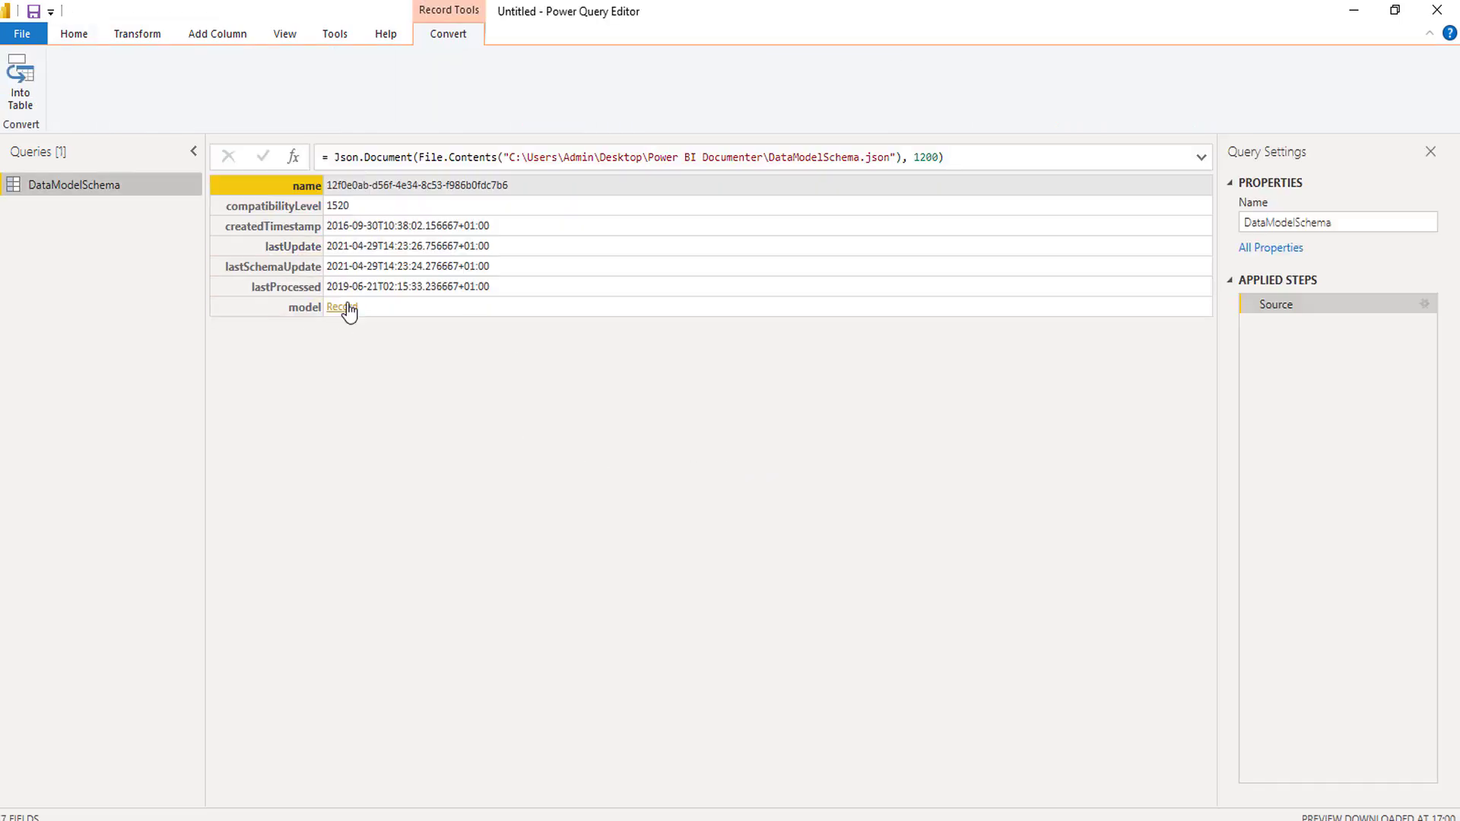
# Step: Drill down from the model record into its tables list and open the first table's record
pyautogui.click(344, 308)
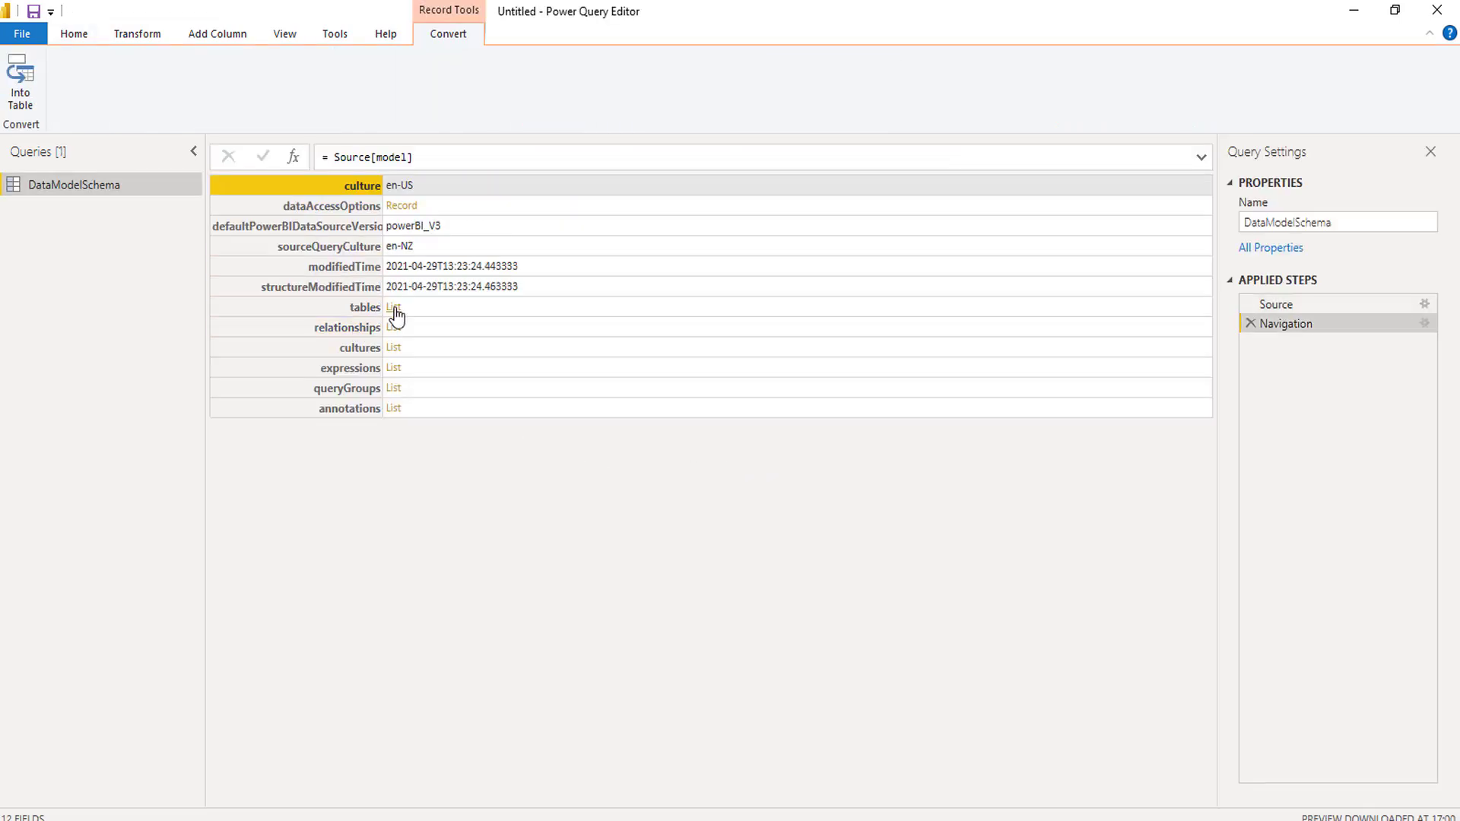
pyautogui.click(395, 309)
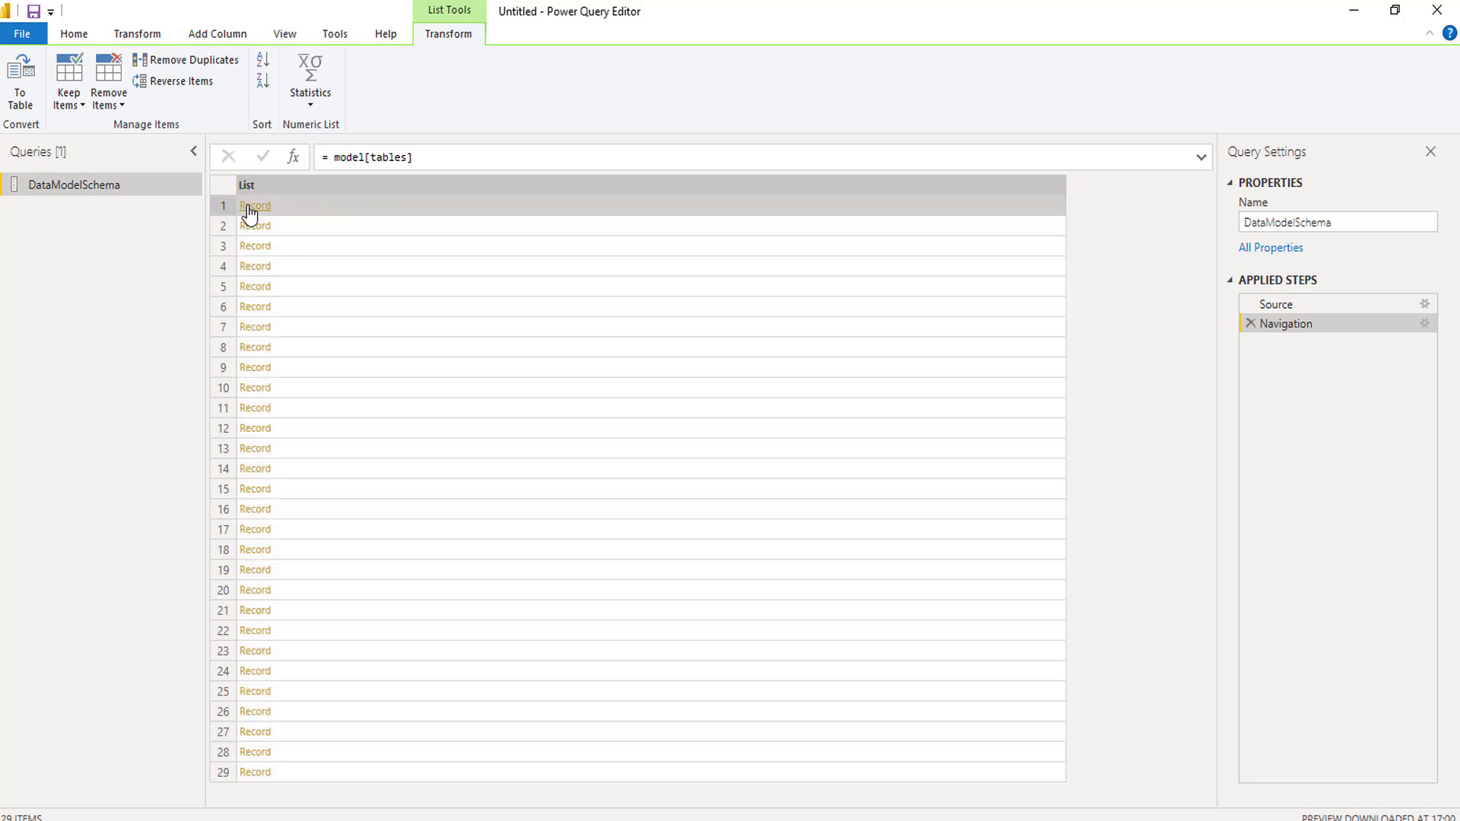
pyautogui.click(251, 207)
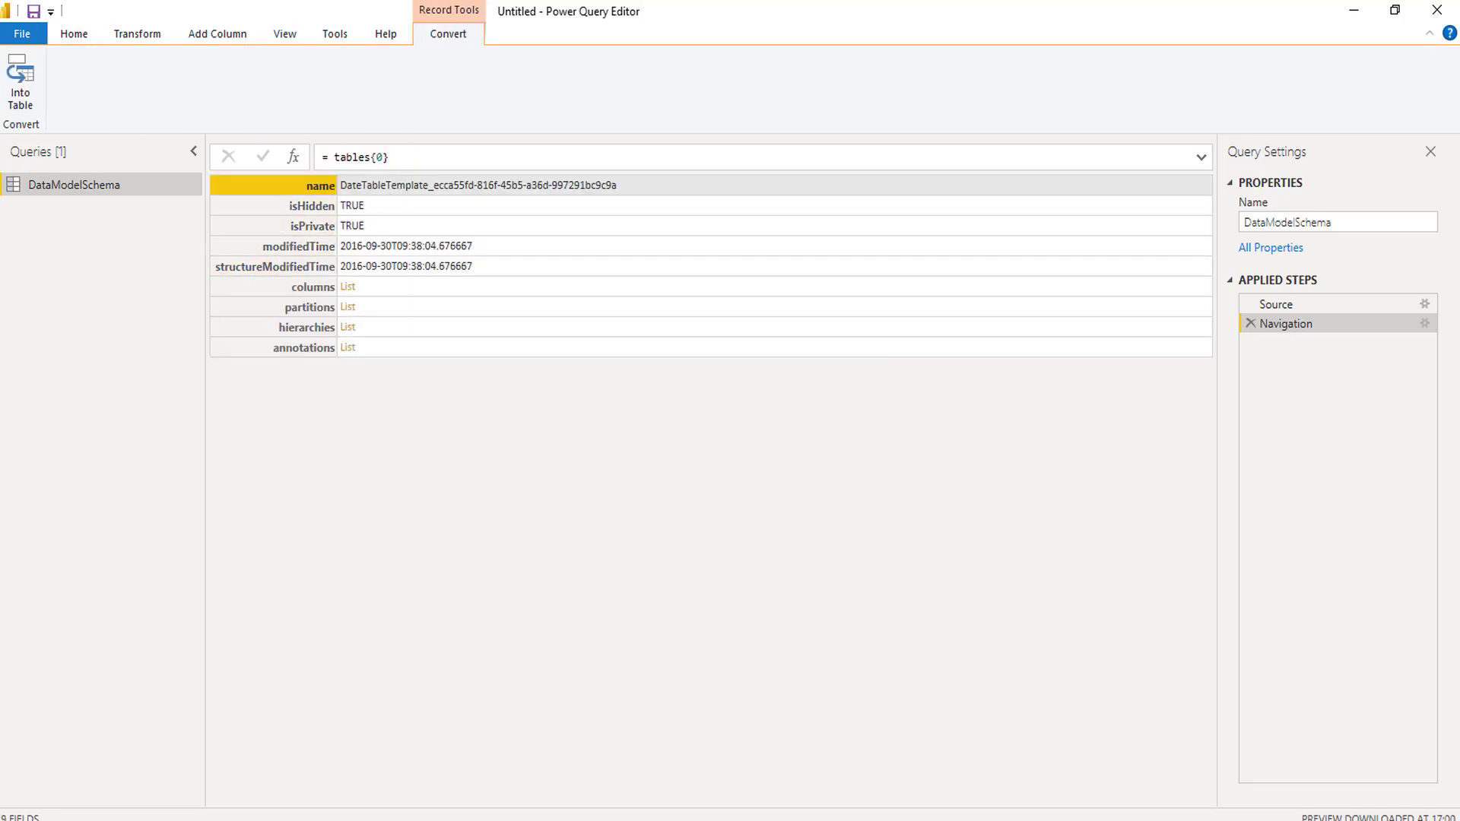
# Step: Check the first model table name in result.csv in Excel, return to the Power Query Editor and delete the Navigation step
pyautogui.click(548, 759)
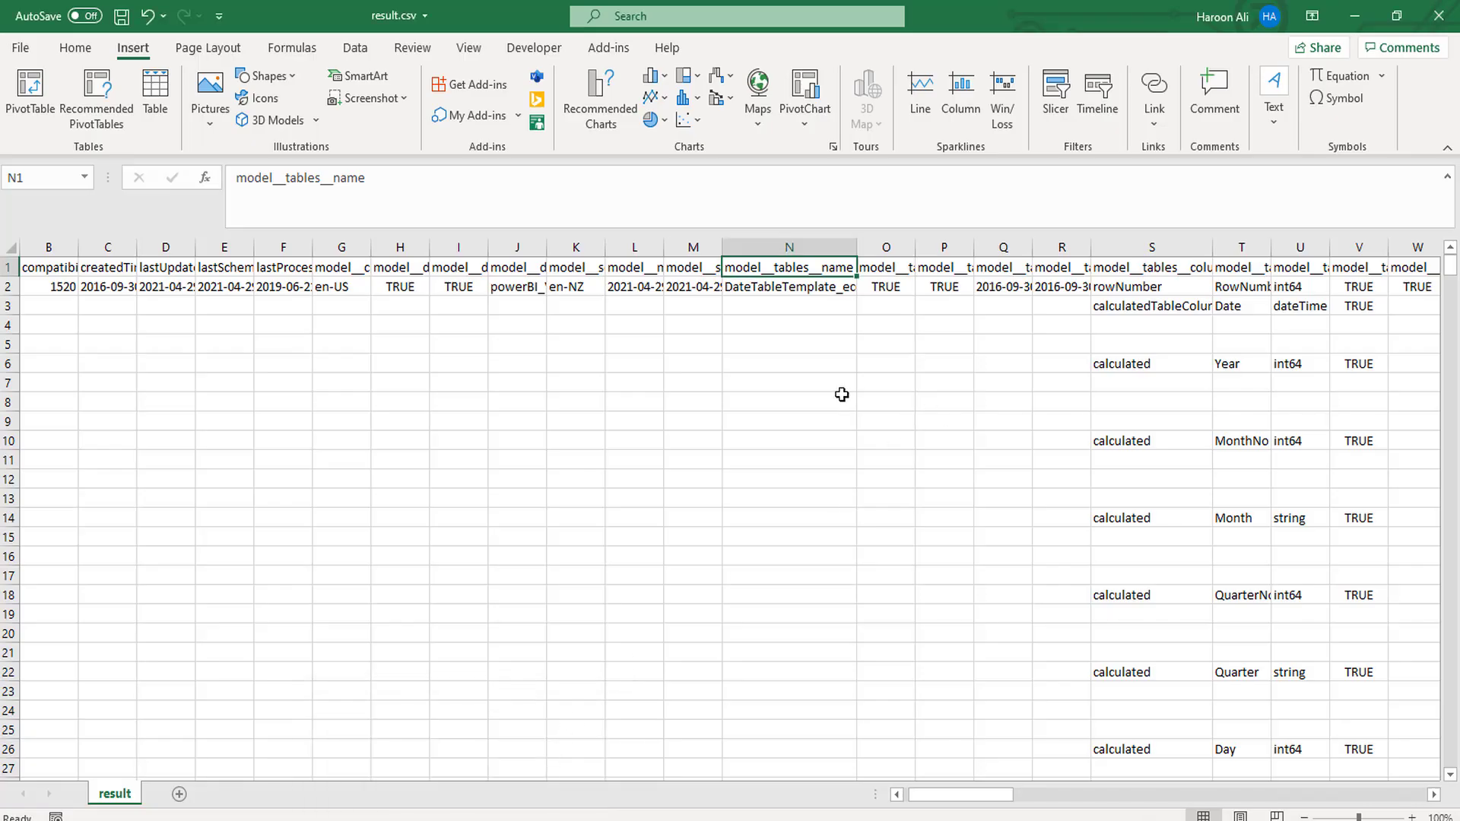
pyautogui.moveTo(806, 292); pyautogui.dragTo(1152, 575)
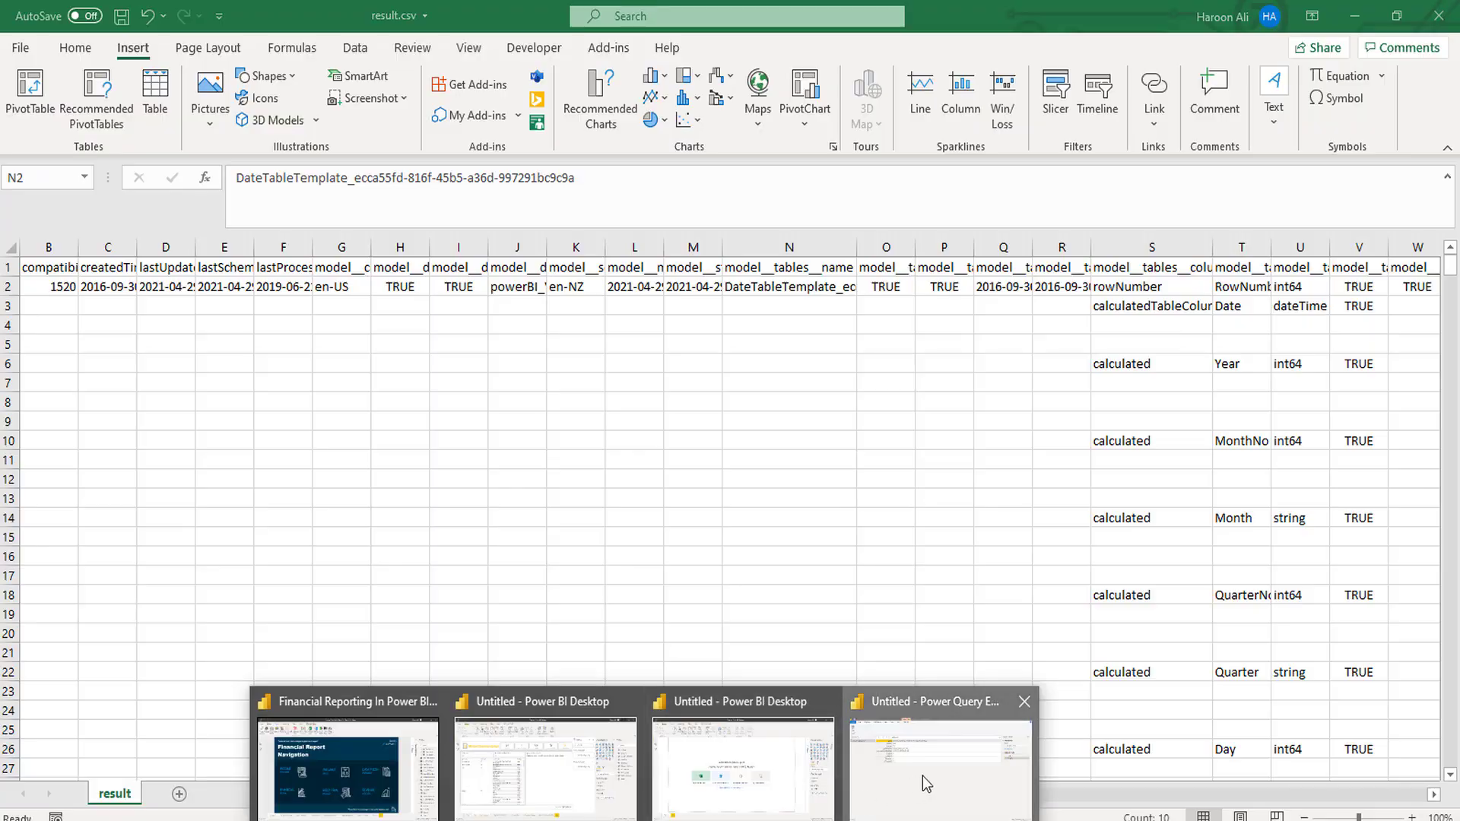
pyautogui.click(923, 775)
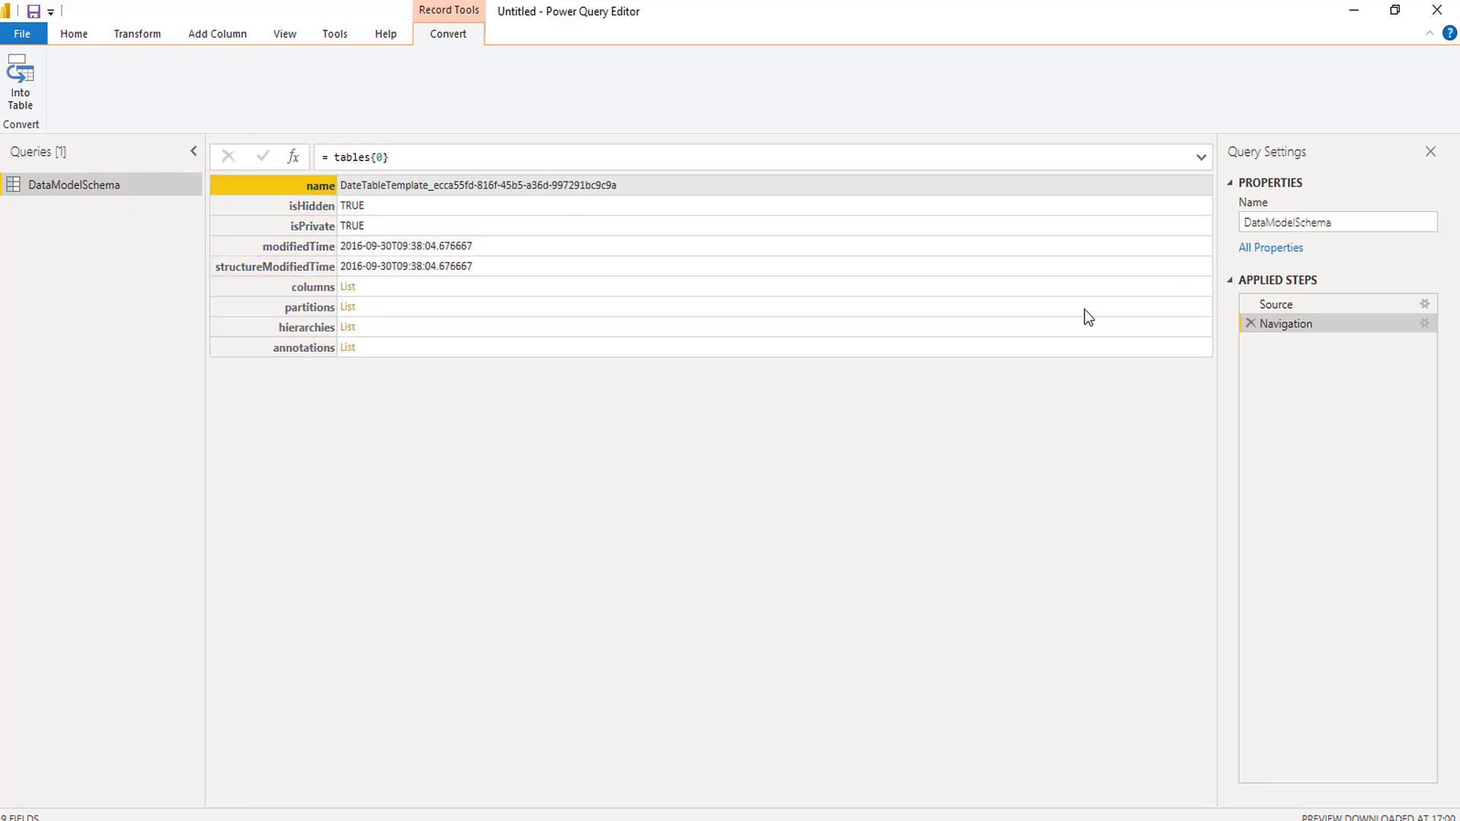
pyautogui.click(1249, 323)
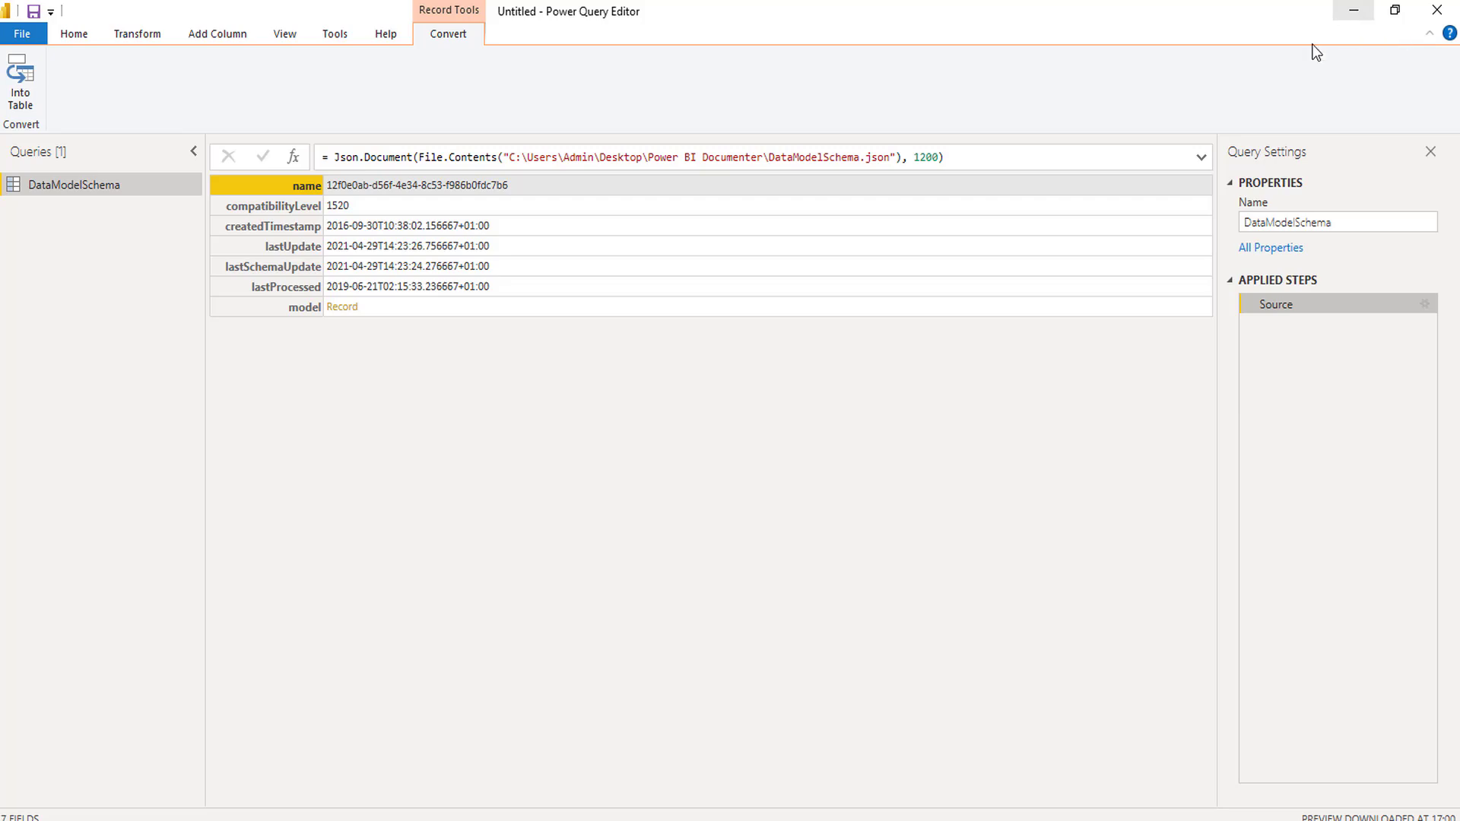
# Step: Switch to the Model Documentation report in Power BI Desktop and review its Info, Table / Column Structure, Measure Expressions and Relationships pages
pyautogui.moveTo(494, 814)
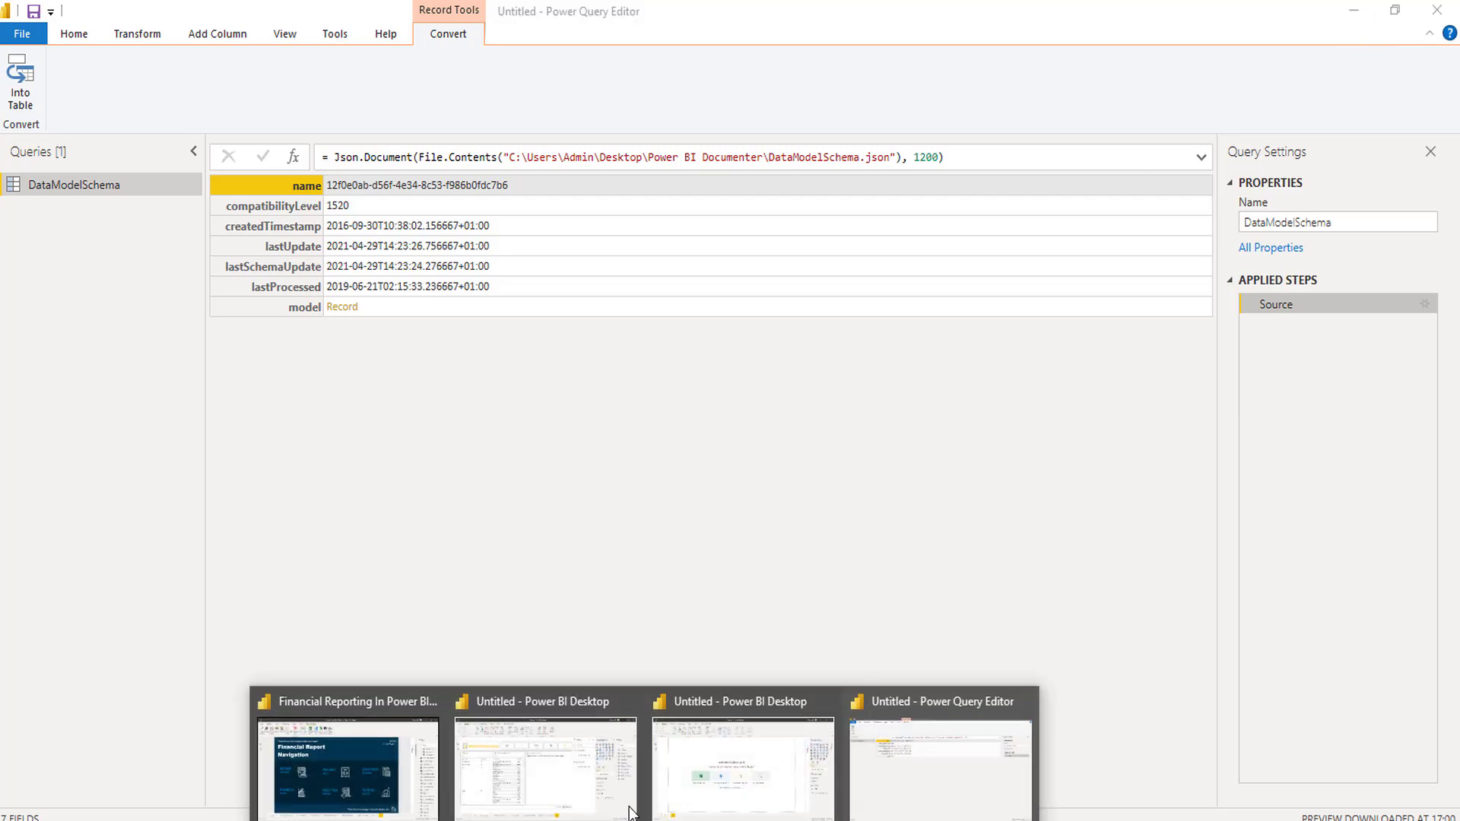
pyautogui.click(525, 764)
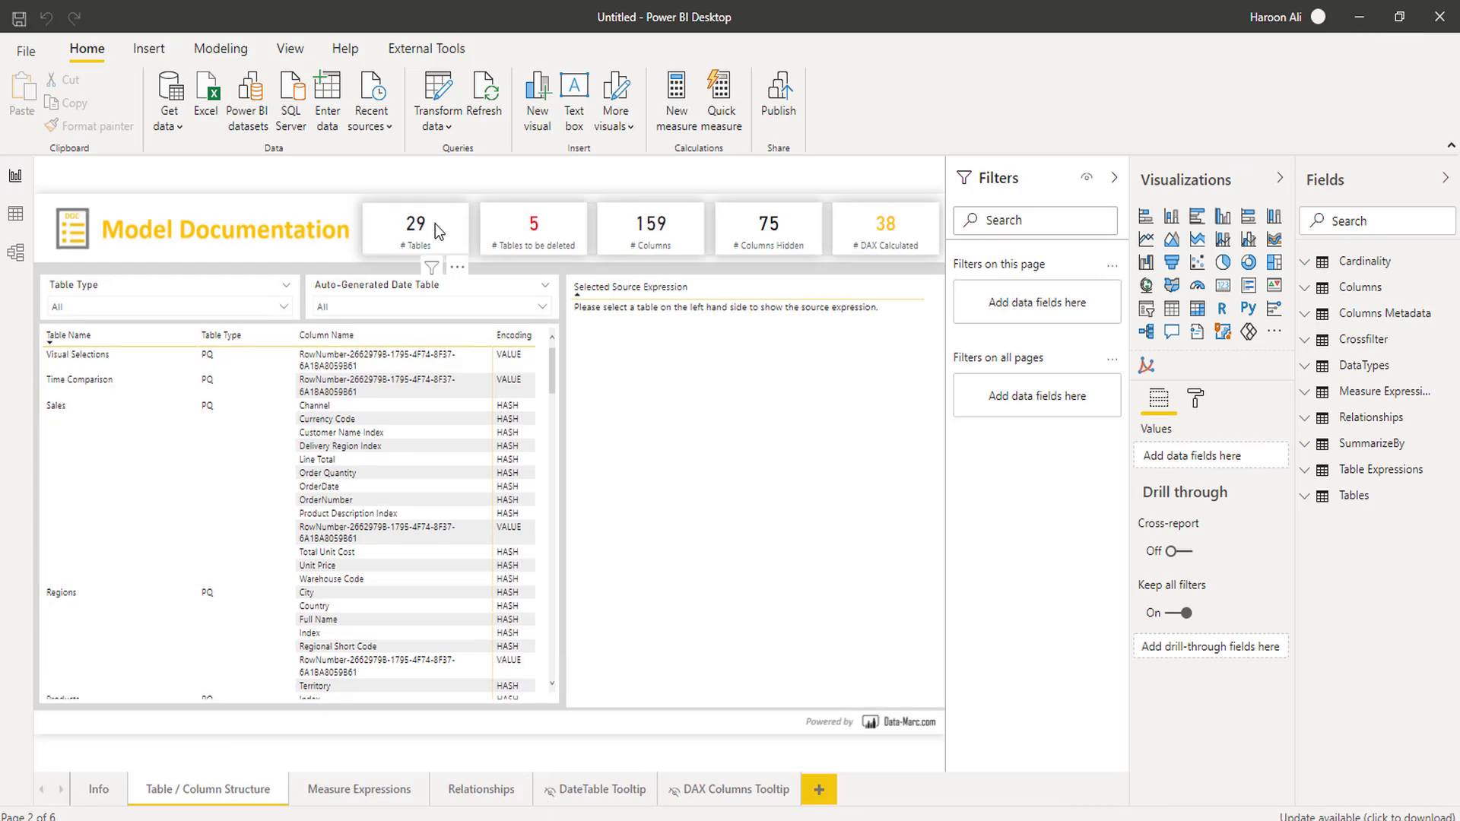
pyautogui.click(436, 222)
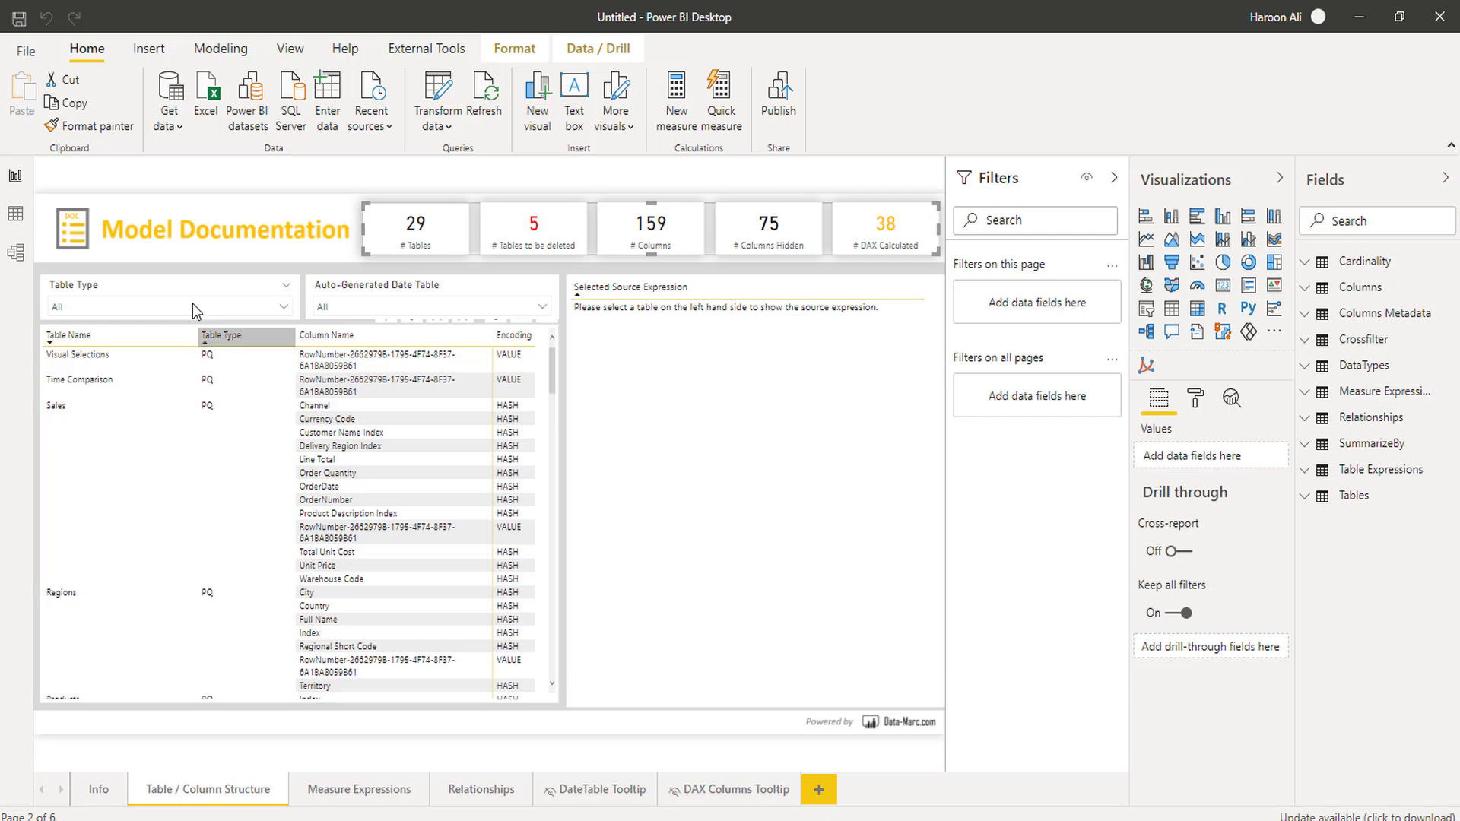
pyautogui.click(95, 791)
pyautogui.click(213, 791)
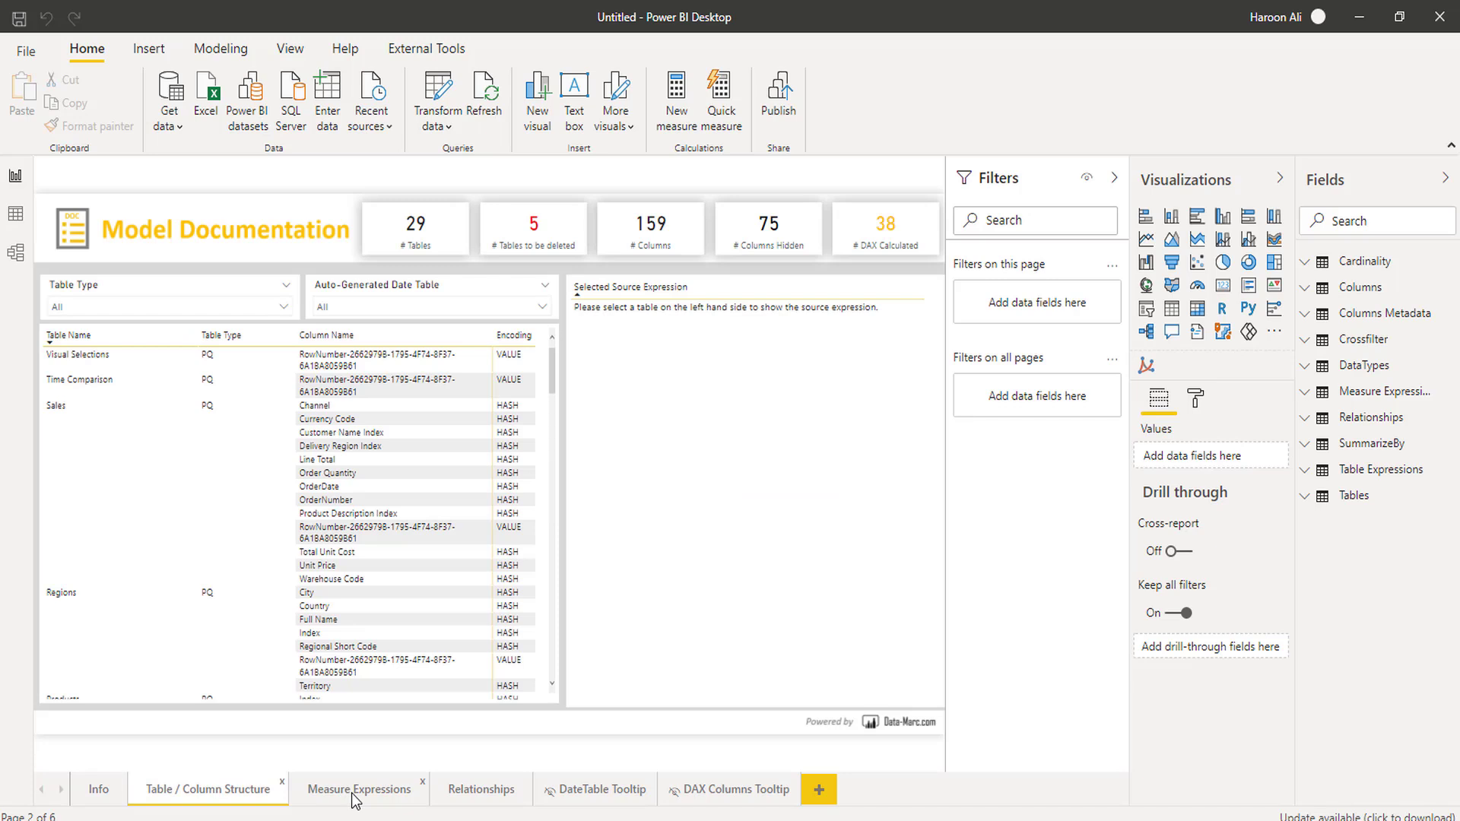
pyautogui.click(353, 795)
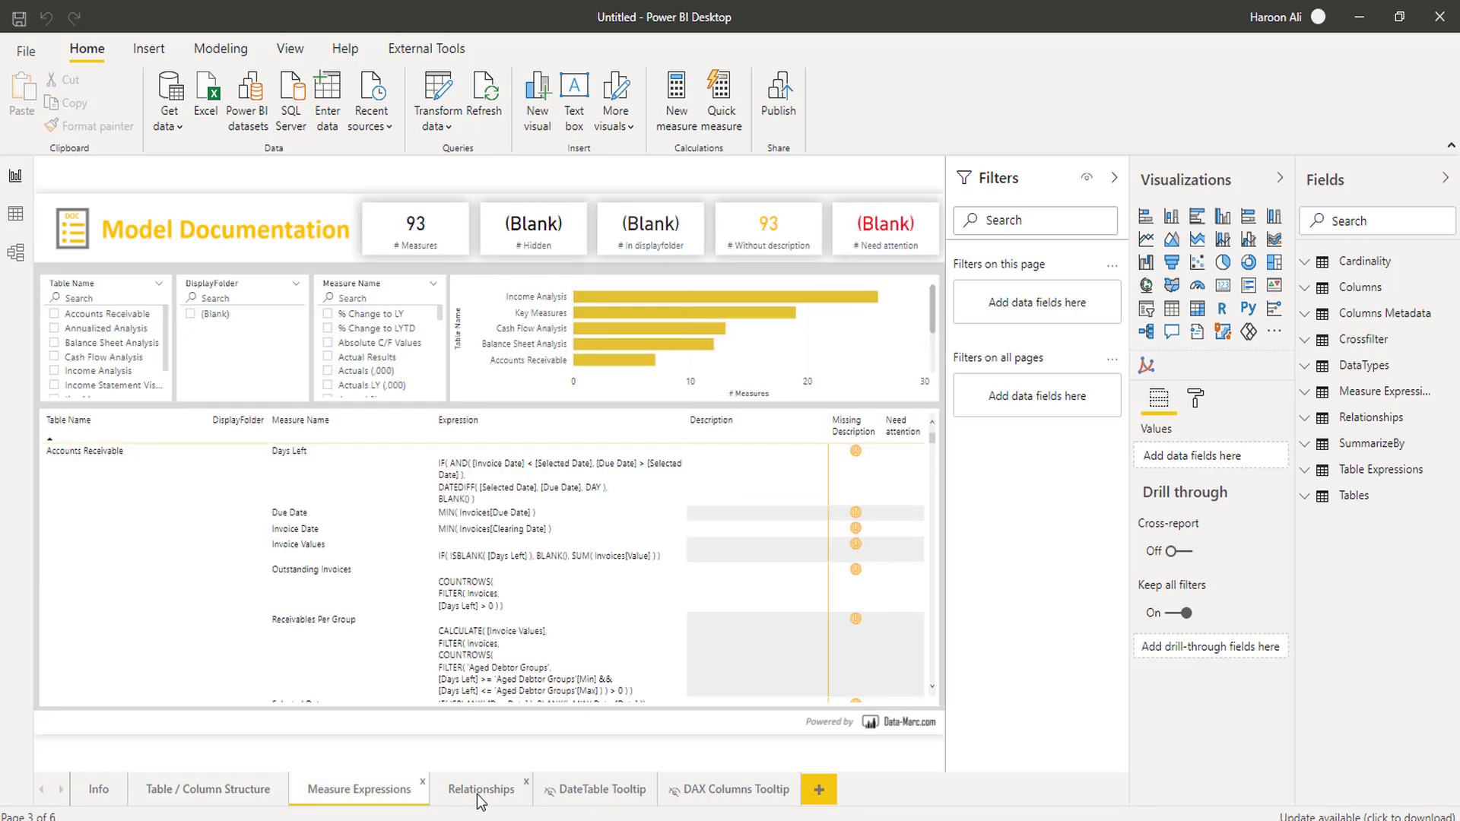
pyautogui.click(480, 797)
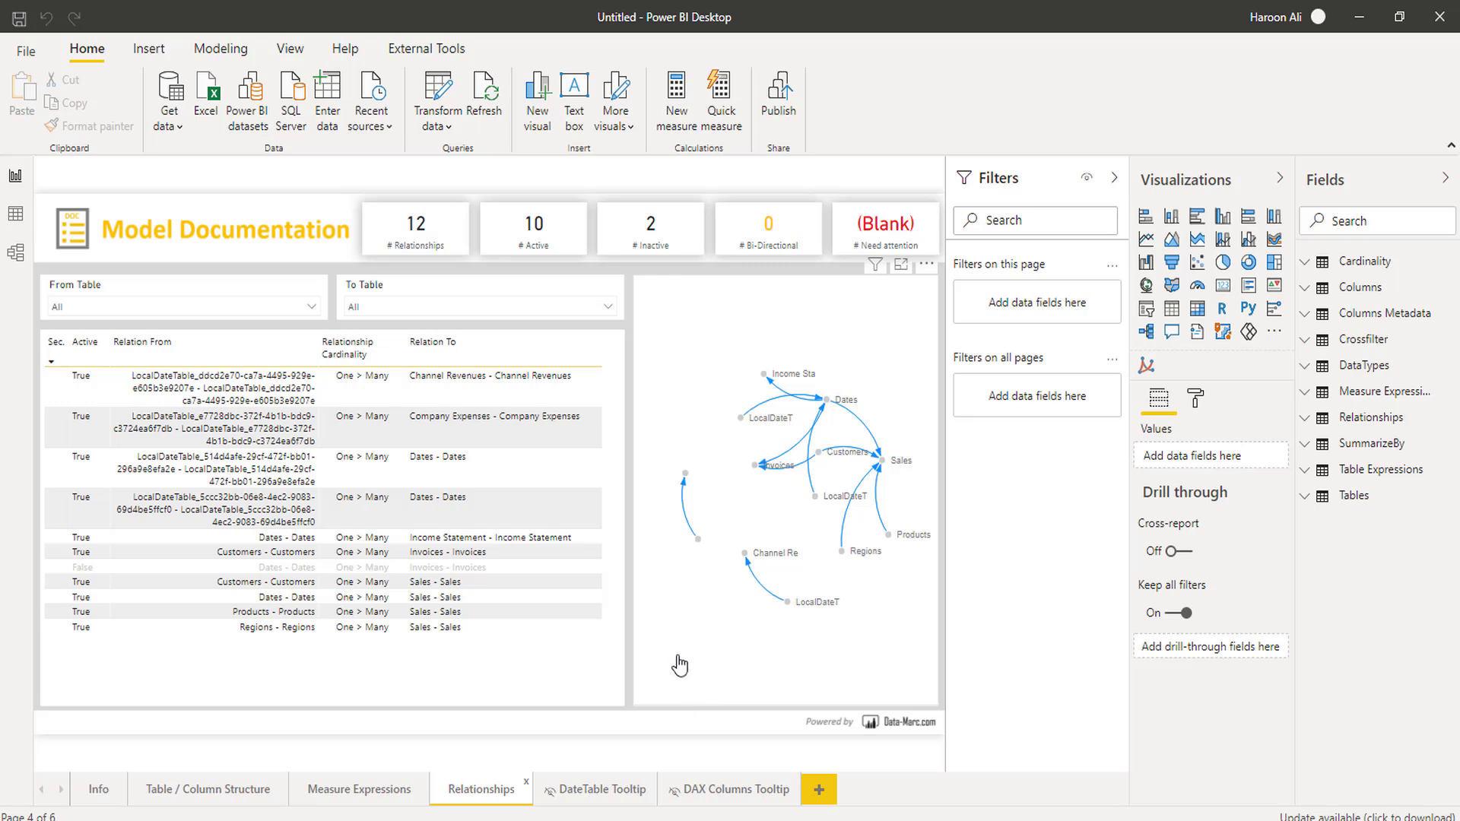
# Step: Remove the background image from the Relationships page of the Model Documentation report
pyautogui.click(225, 226)
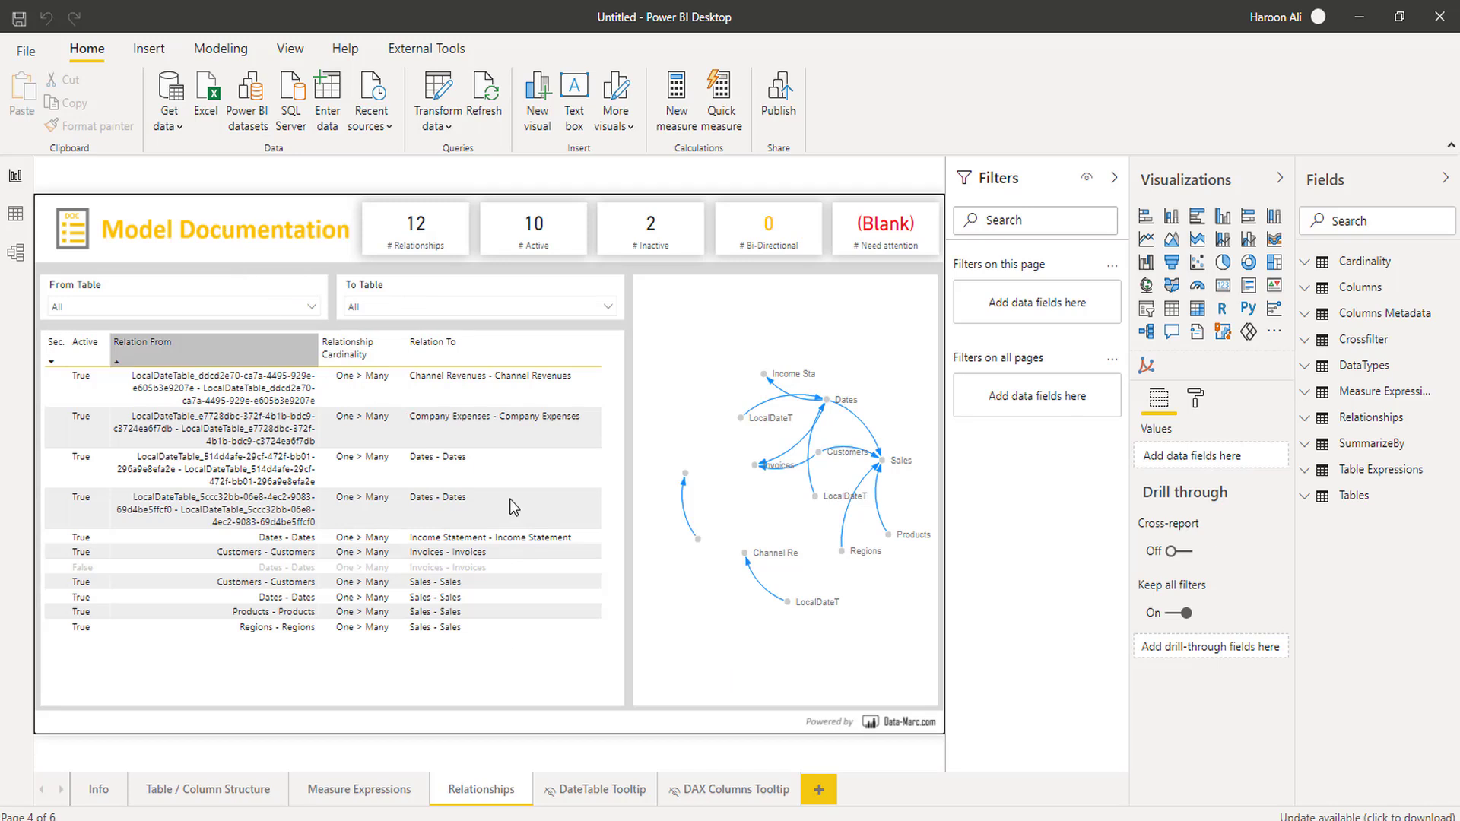
pyautogui.click(1194, 398)
pyautogui.click(1190, 540)
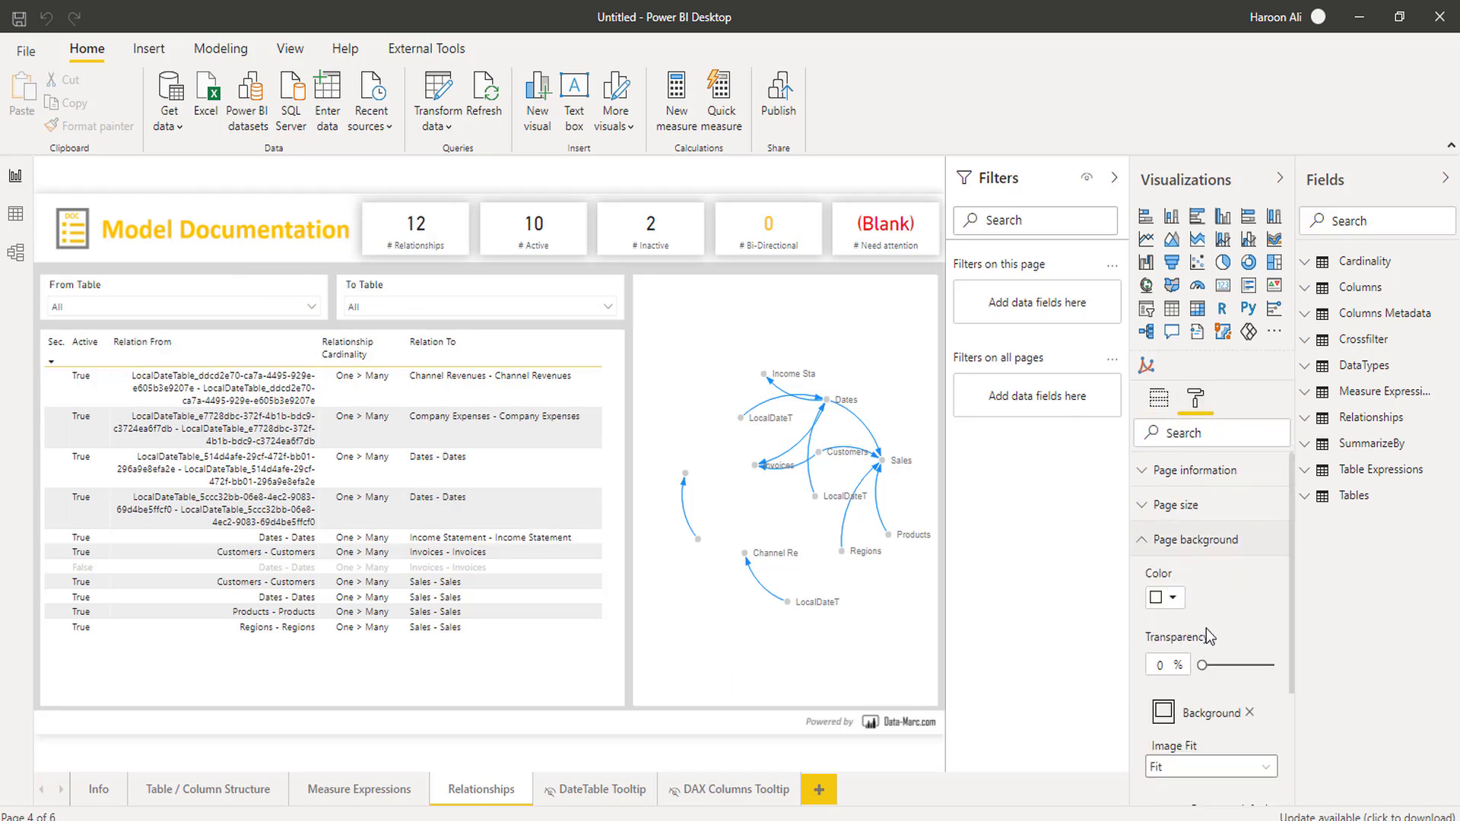
pyautogui.click(1249, 712)
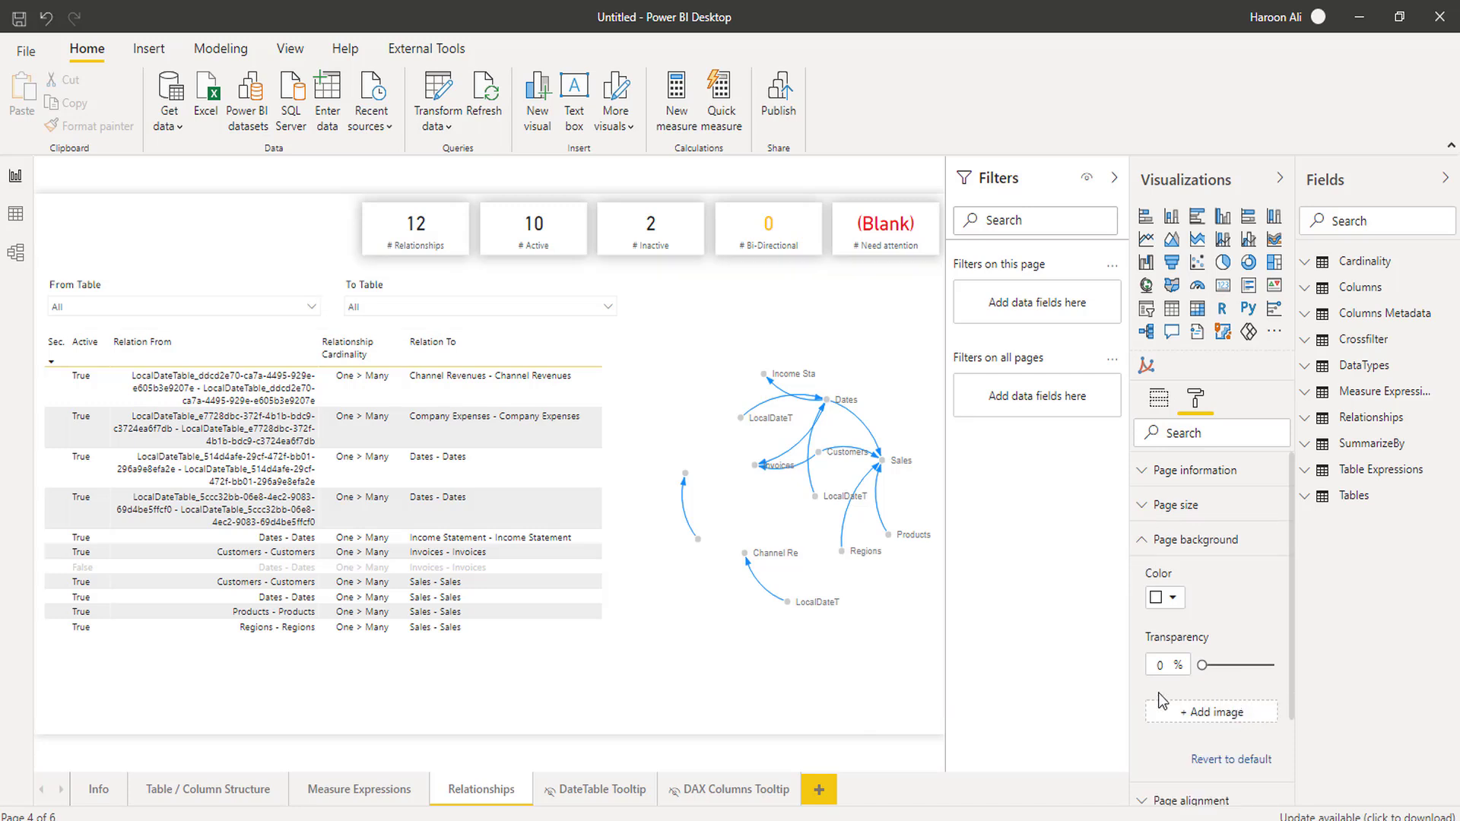
pyautogui.click(138, 223)
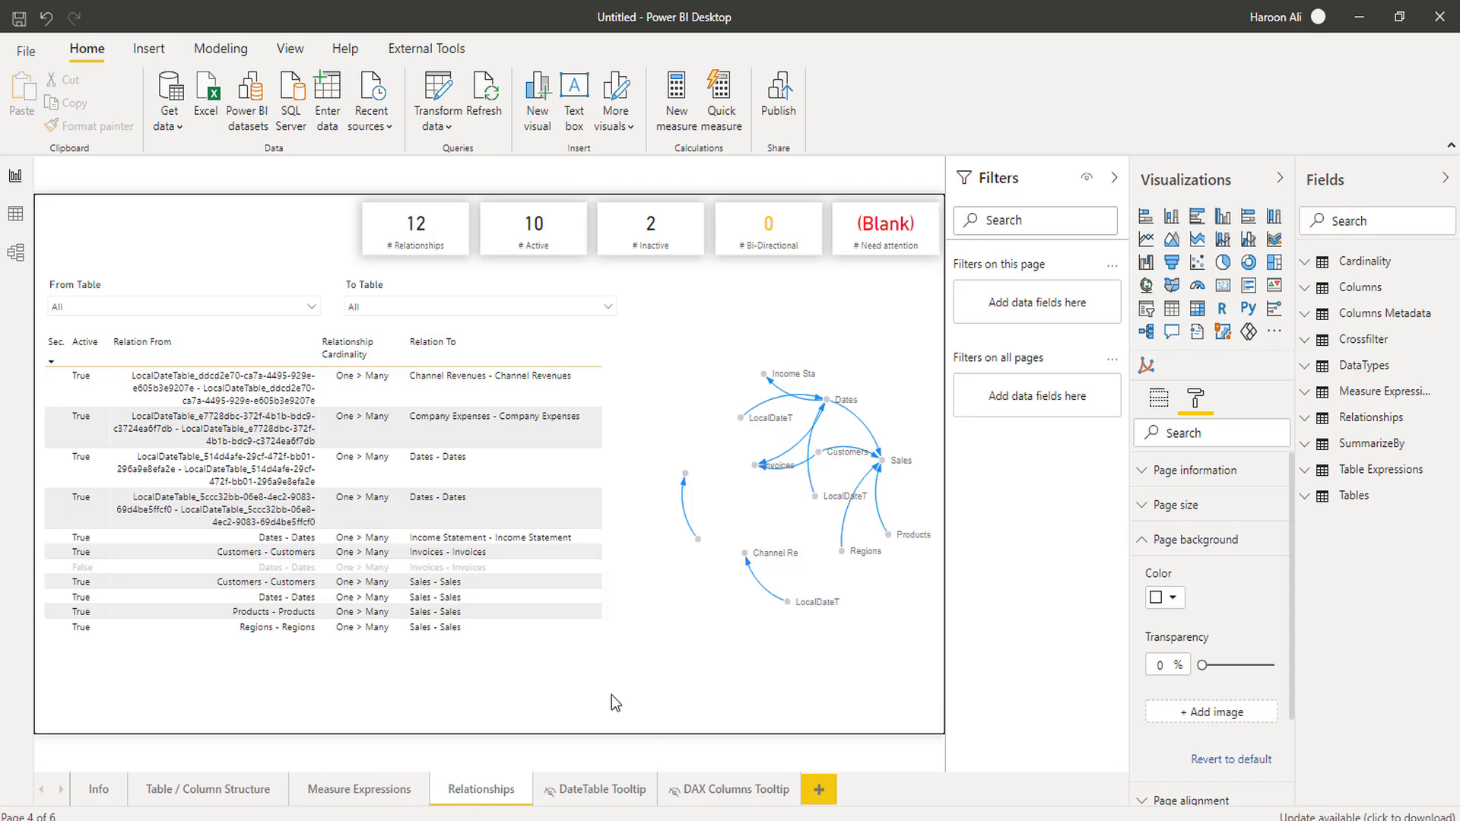
pyautogui.moveTo(677, 681)
pyautogui.moveTo(162, 242)
pyautogui.mouseDown()
pyautogui.moveTo(660, 426)
pyautogui.moveTo(806, 614)
pyautogui.moveTo(528, 568)
pyautogui.moveTo(167, 222)
pyautogui.mouseUp()
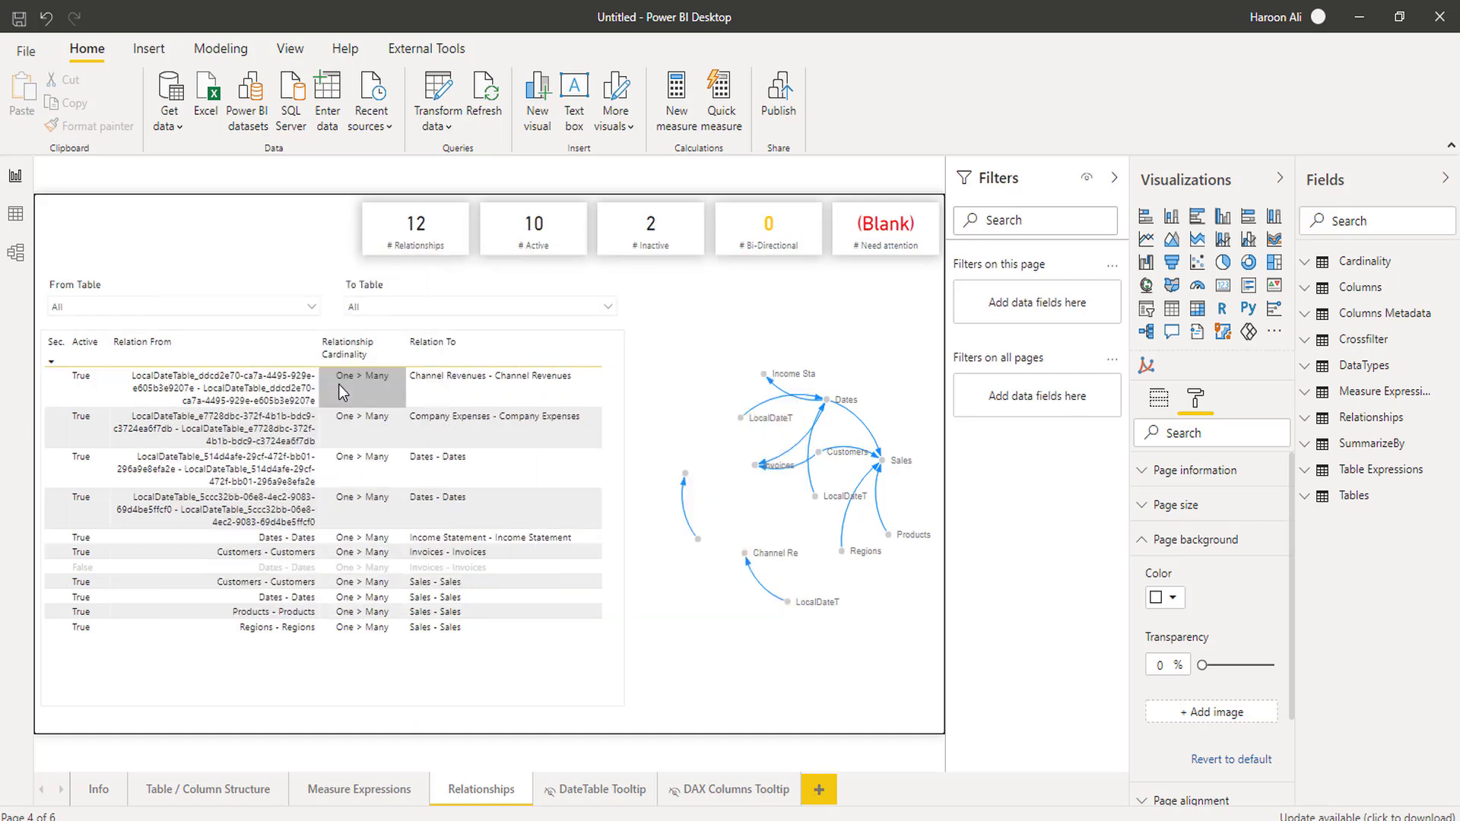